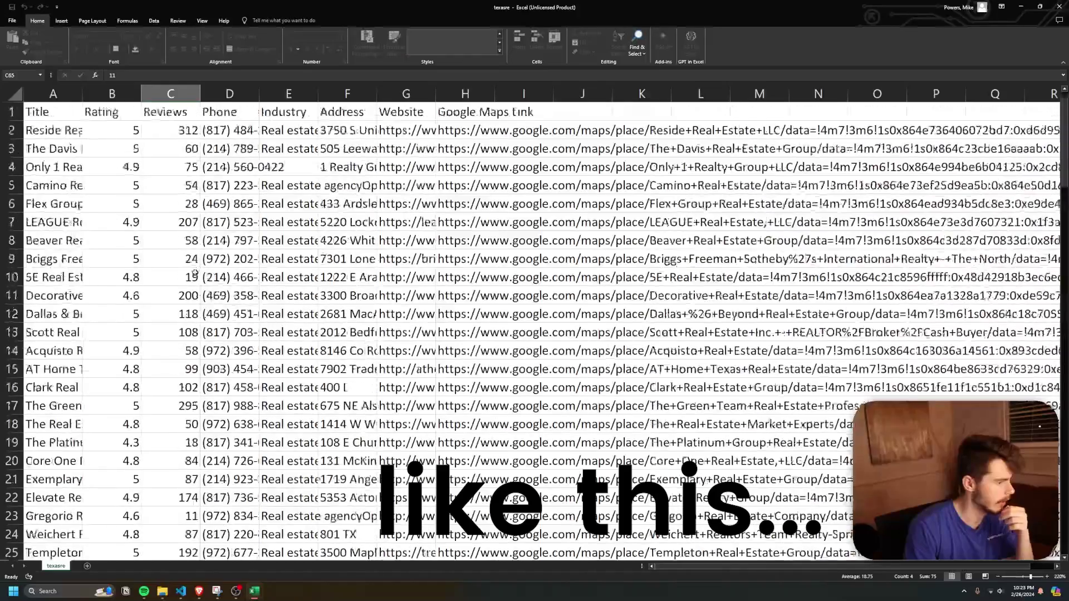
Step: Search Google Maps for 'hvac' around Dallas–Fort Worth
scroll(164, 194, "down", 8)
scroll(164, 194, "up", 8)
scroll(164, 194, "down", 8)
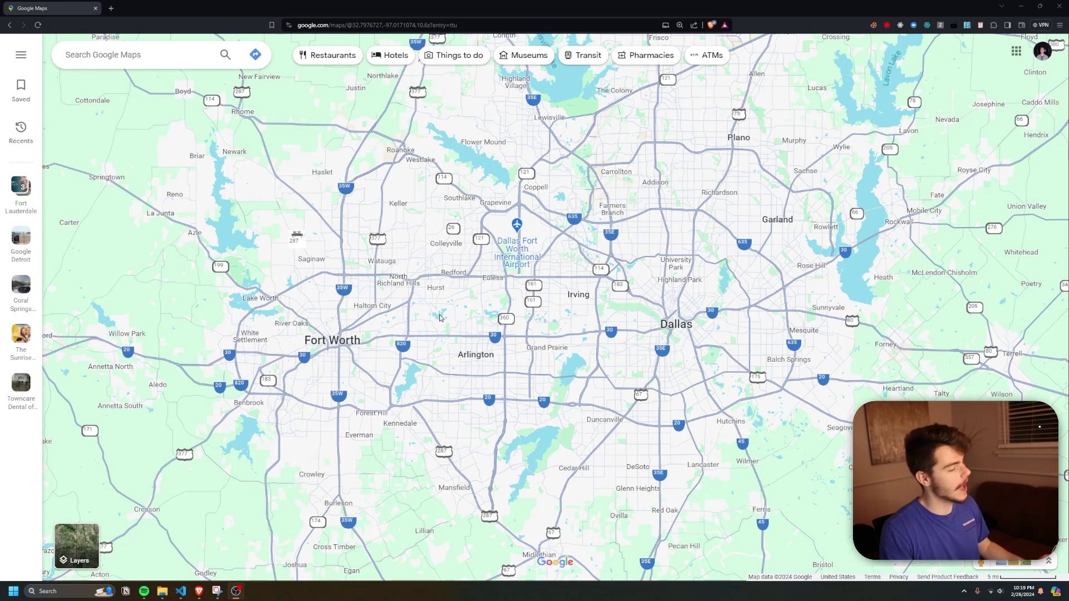
left_click(137, 64)
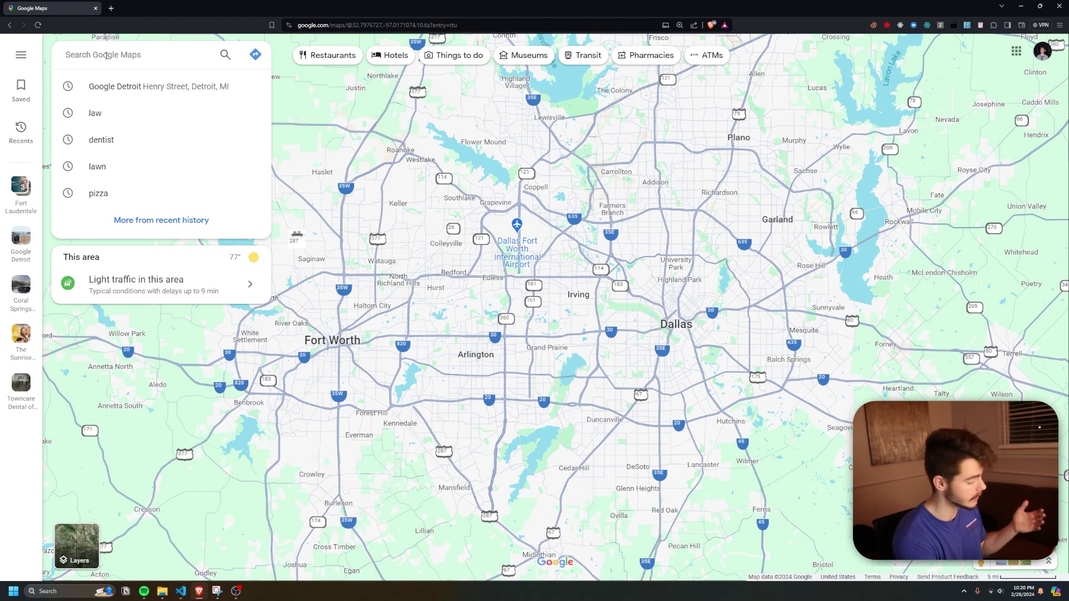
type("hvac")
key("Return")
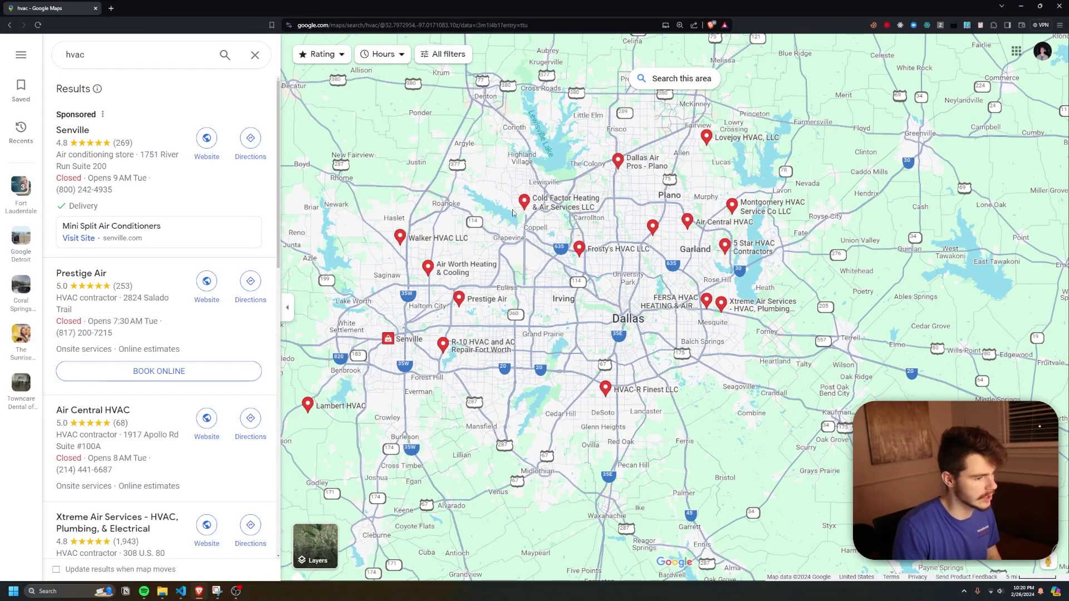
Step: Browse the hvac contractor results, then bring up the Easy Scrape extension
mouse_move(632, 289)
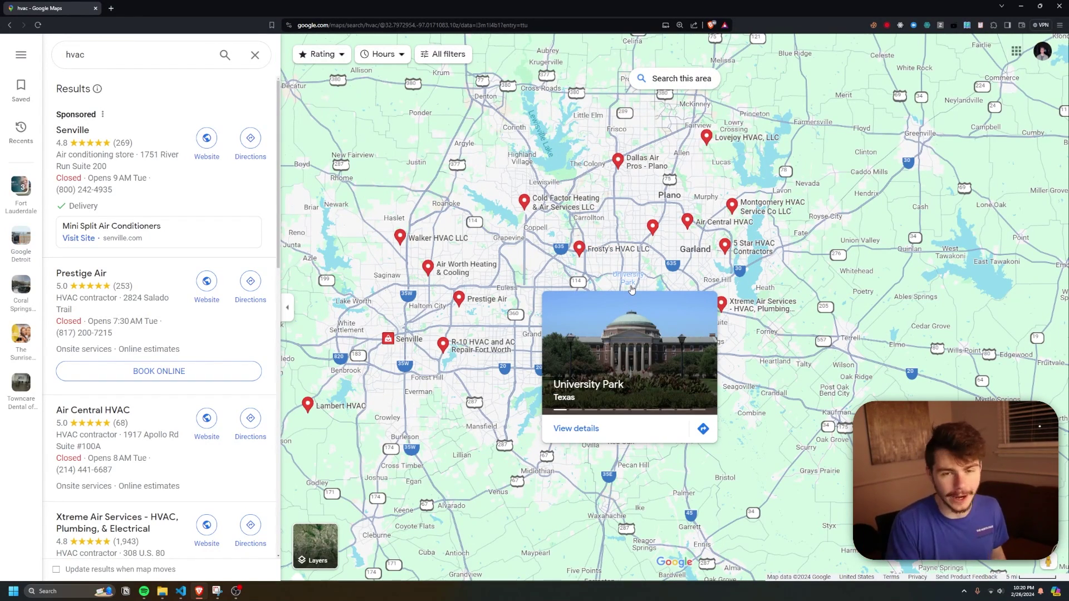
scroll(172, 469, "down", 12)
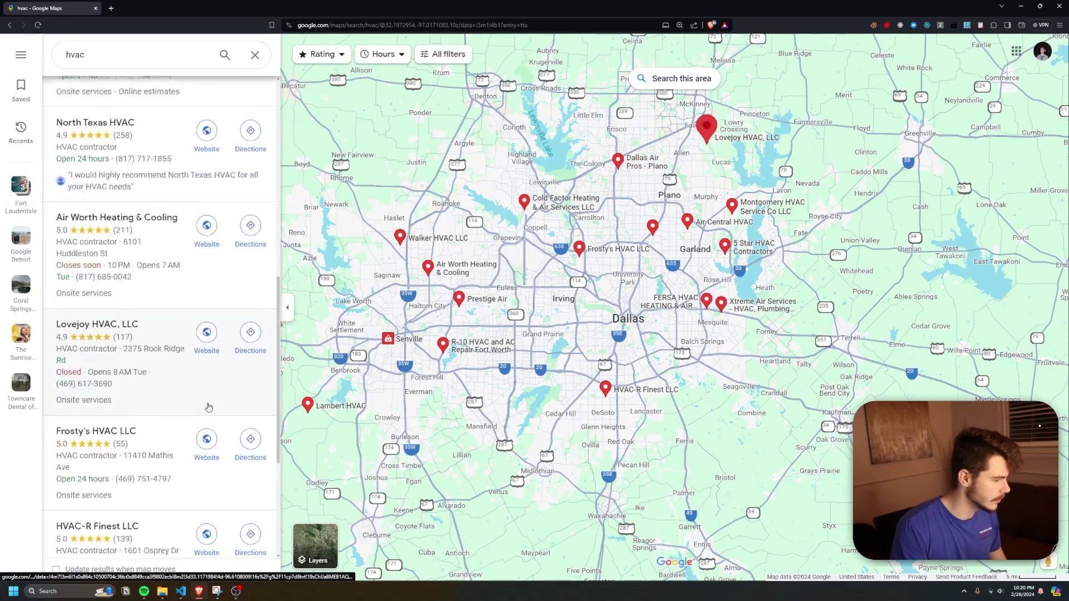
scroll(172, 470, "down", 12)
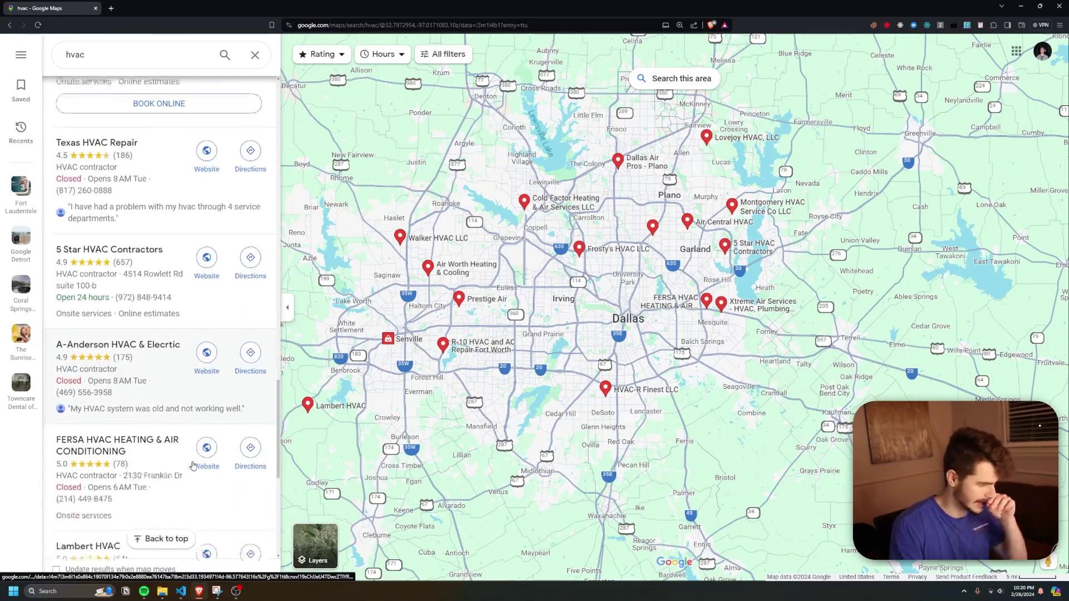
scroll(195, 420, "up", 14)
scroll(195, 420, "up", 10)
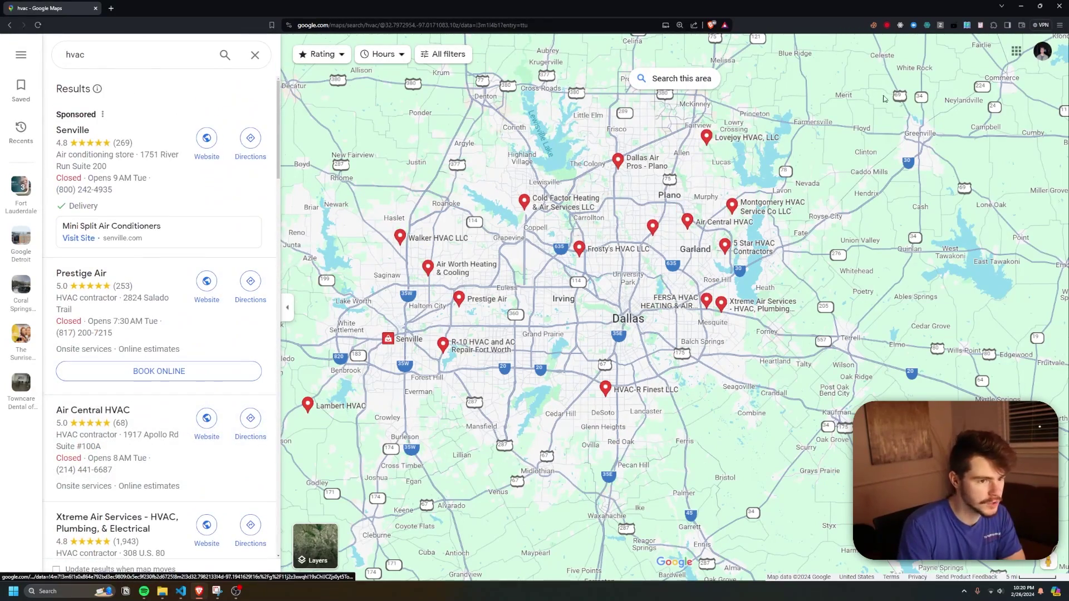
left_click(967, 26)
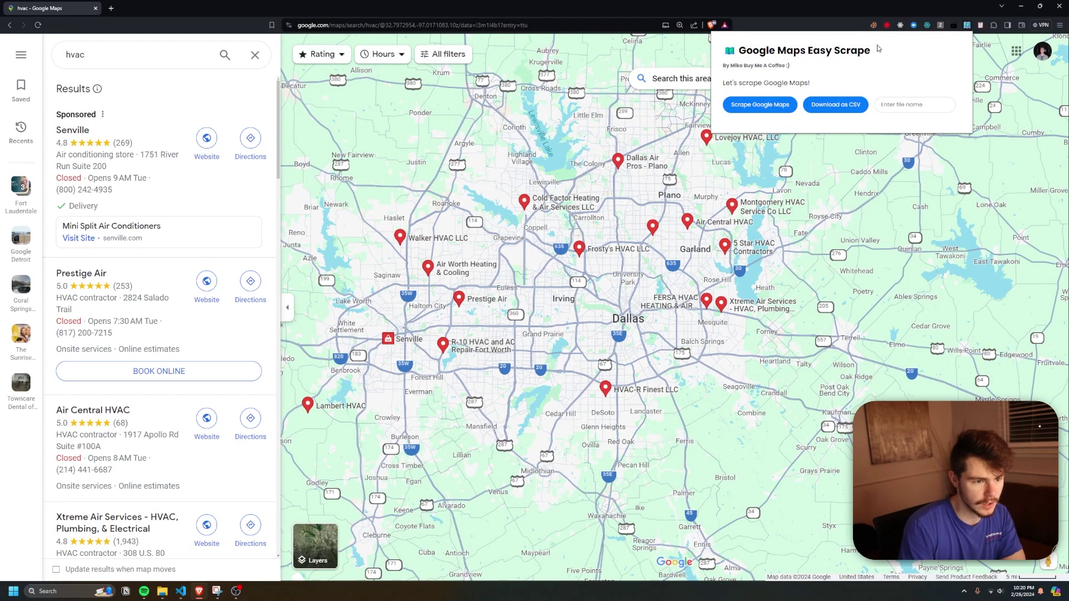
Step: Scrape the visible hvac listings into the Easy Scrape table
left_click(769, 108)
scroll(728, 196, "down", 3)
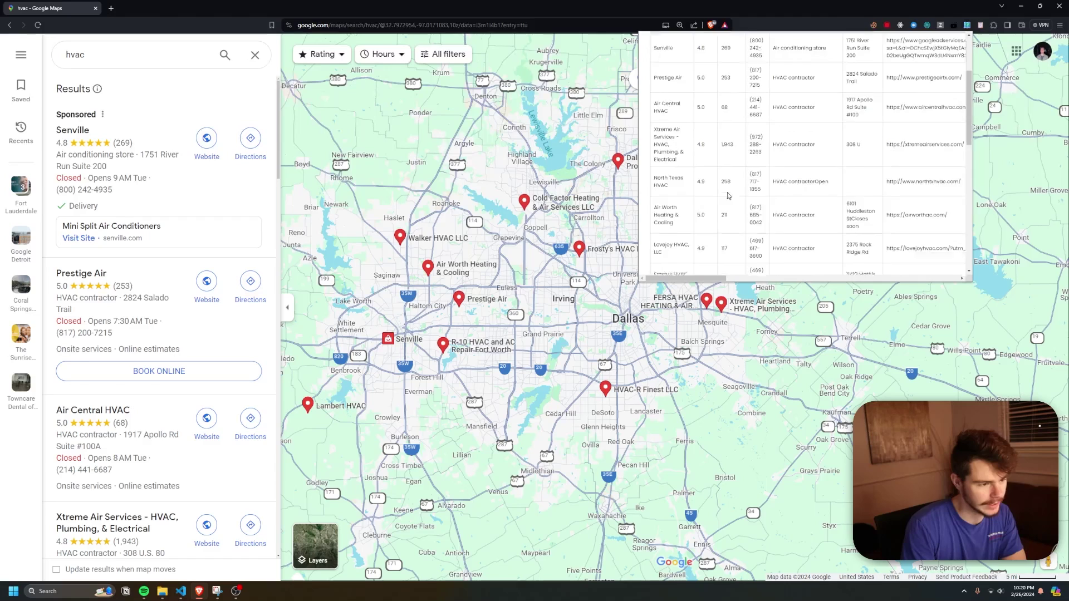
scroll(729, 196, "down", 5)
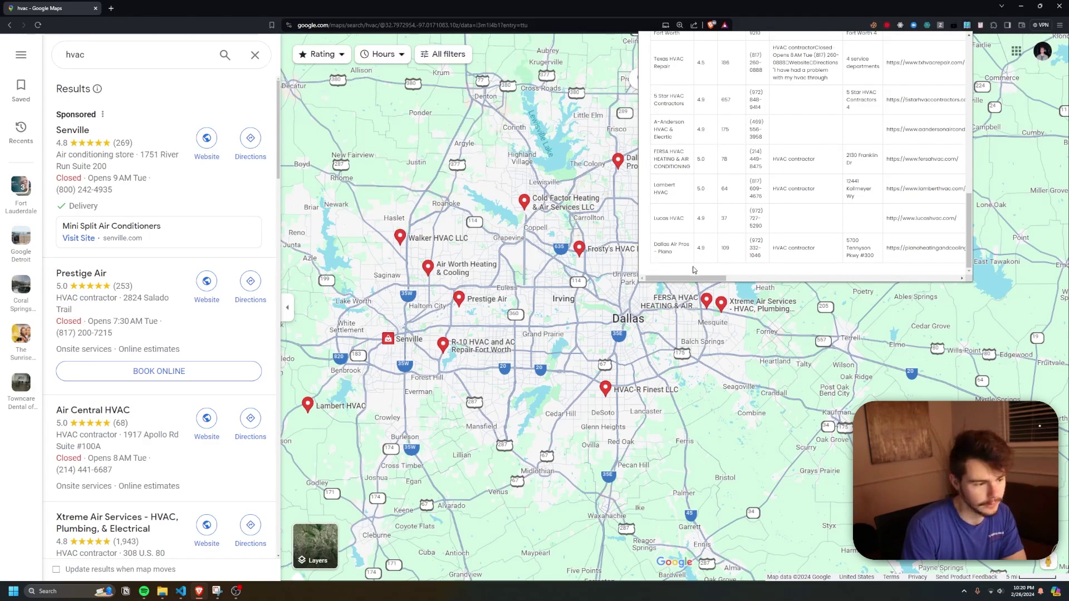
scroll(673, 167, "up", 10)
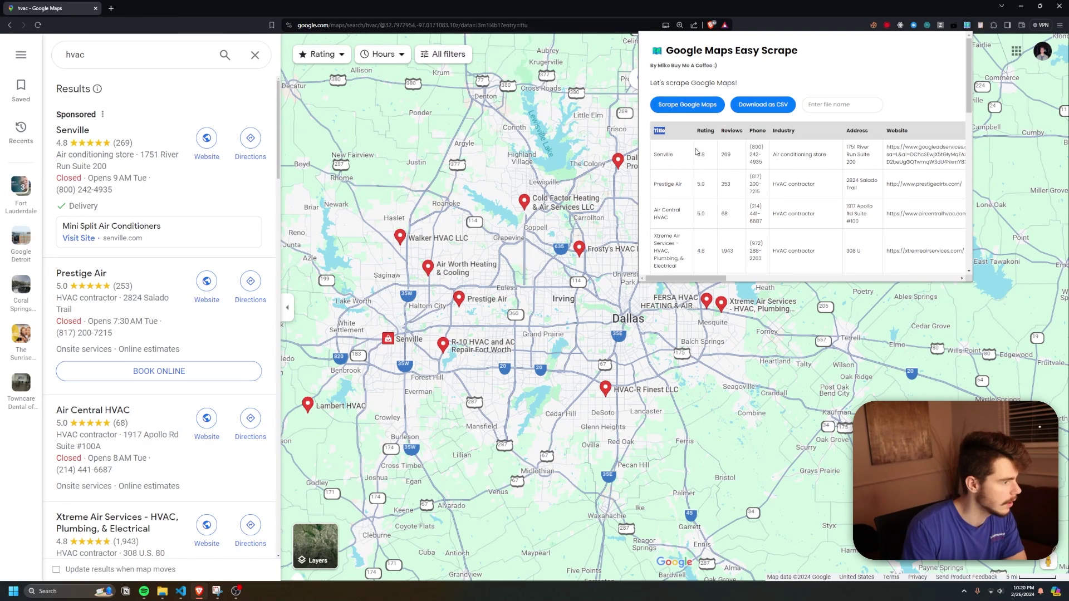
Step: Inspect the scraped names, ratings, phones, addresses and links, then close the popup
left_click(723, 130)
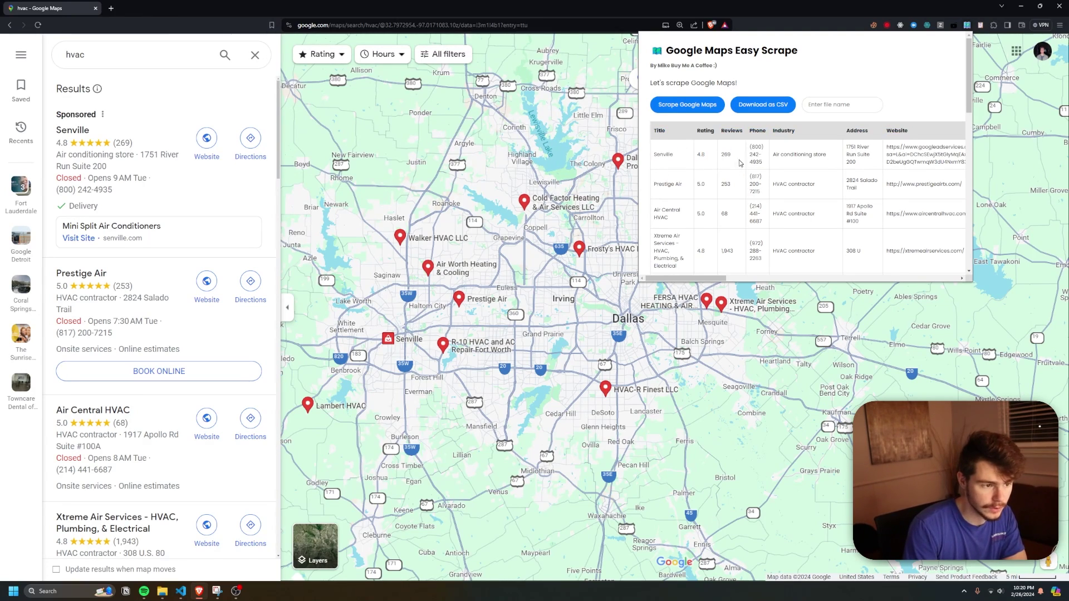
left_click_drag(794, 168, 927, 184)
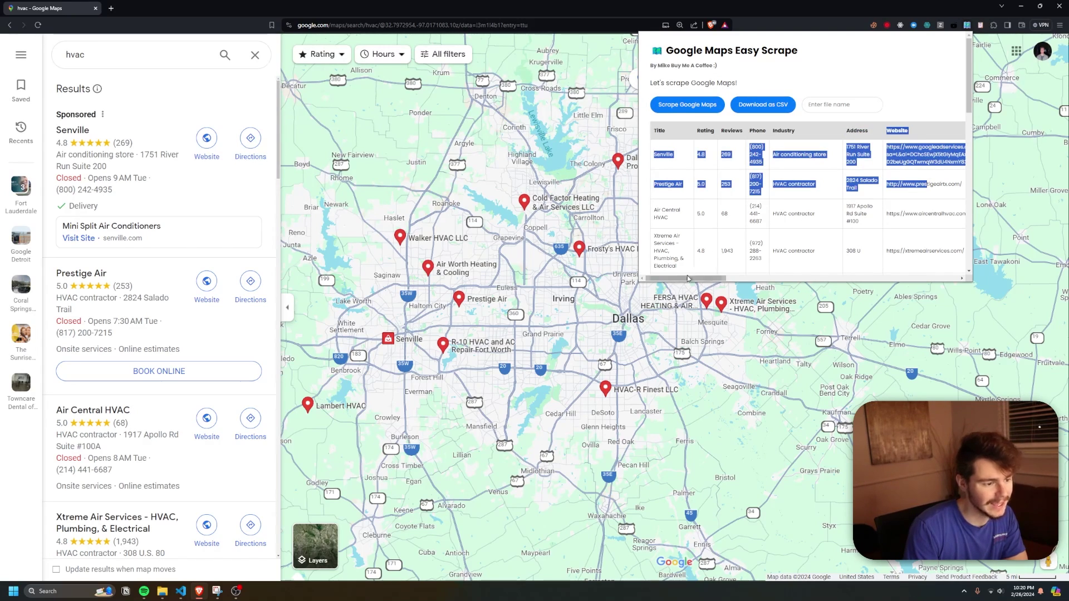
left_click_drag(688, 279, 866, 278)
left_click_drag(758, 131, 833, 180)
scroll(802, 186, "down", 1)
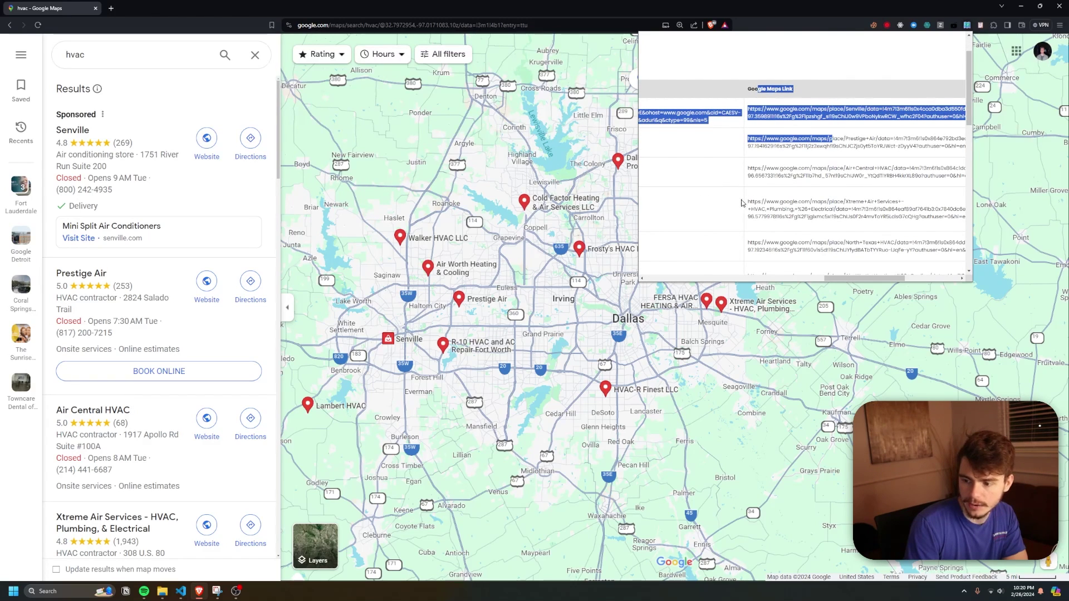
scroll(791, 207, "left", 10)
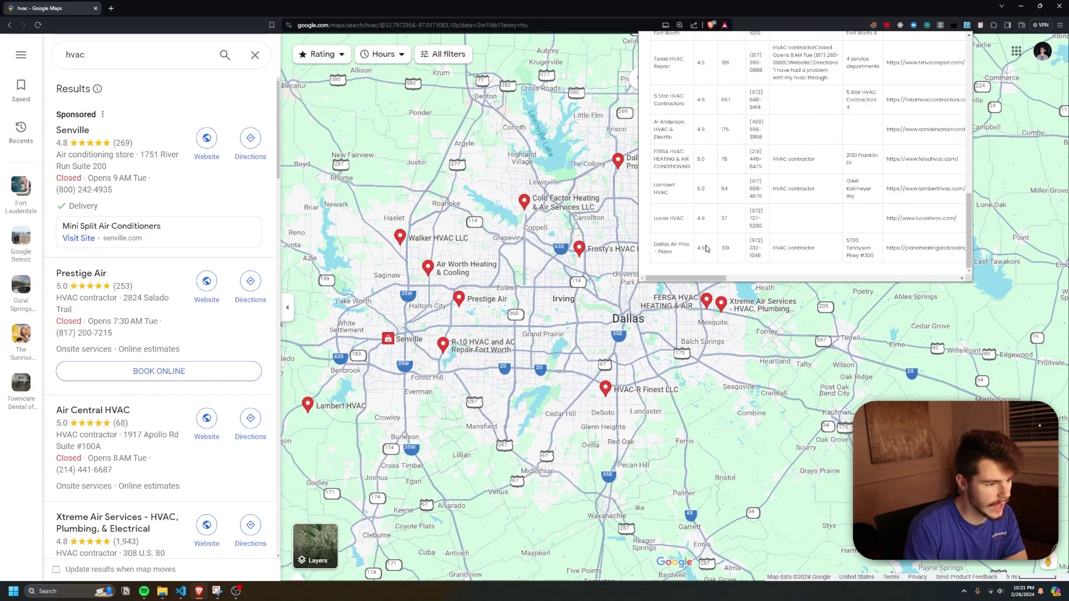
left_click_drag(706, 247, 700, 177)
scroll(699, 177, "up", 3)
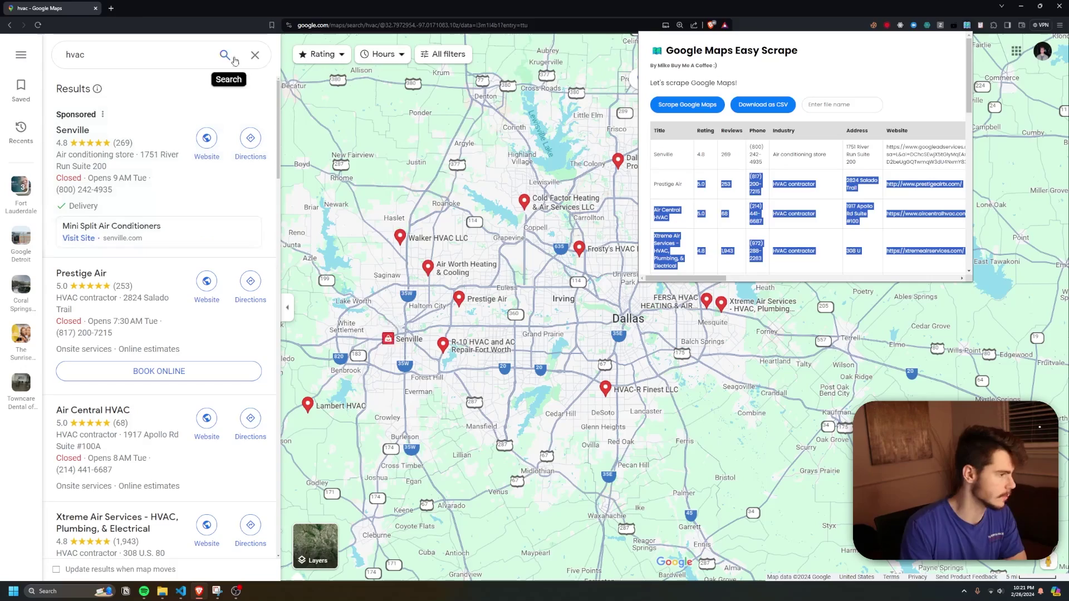
left_click(179, 83)
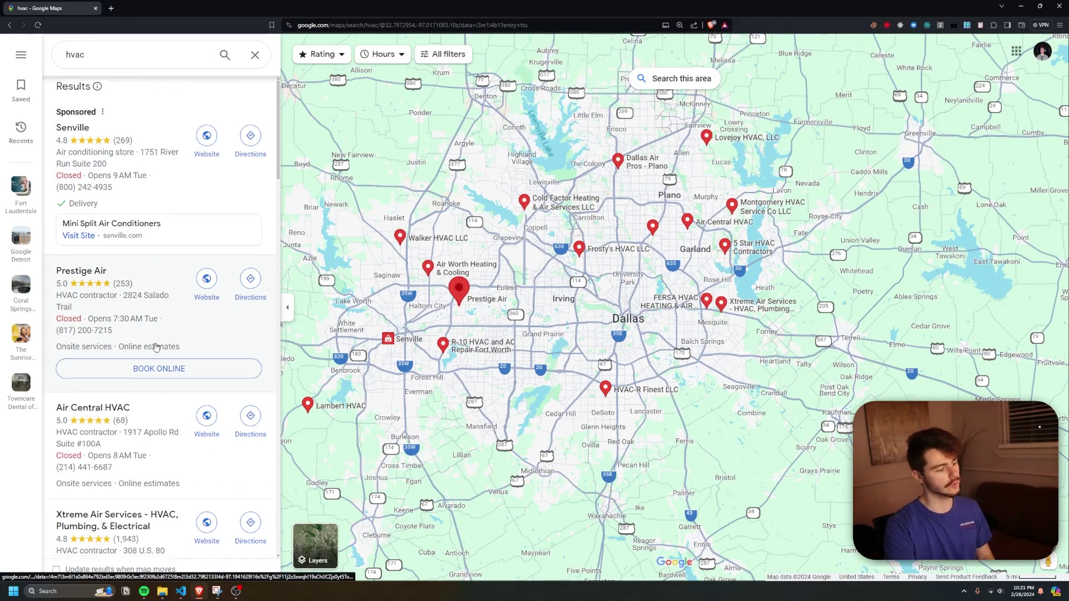
Step: Load hvac results until 'You've reached the end of the list' appears, then reopen Easy Scrape
scroll(133, 334, "down", 15)
scroll(127, 332, "up", 2)
scroll(128, 331, "down", 10)
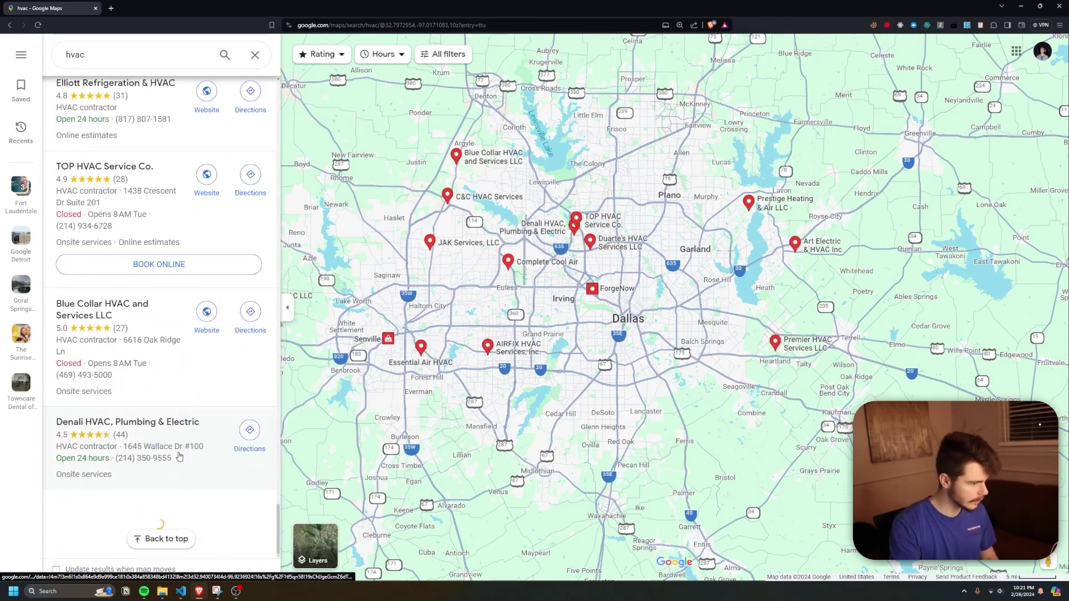
scroll(183, 471, "down", 15)
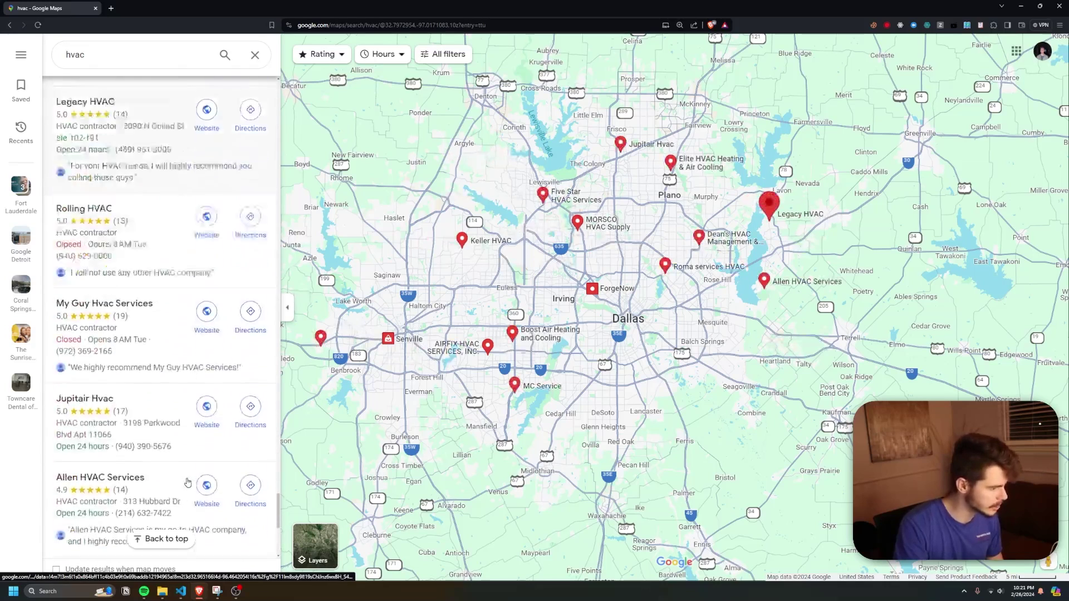
scroll(188, 484, "down", 5)
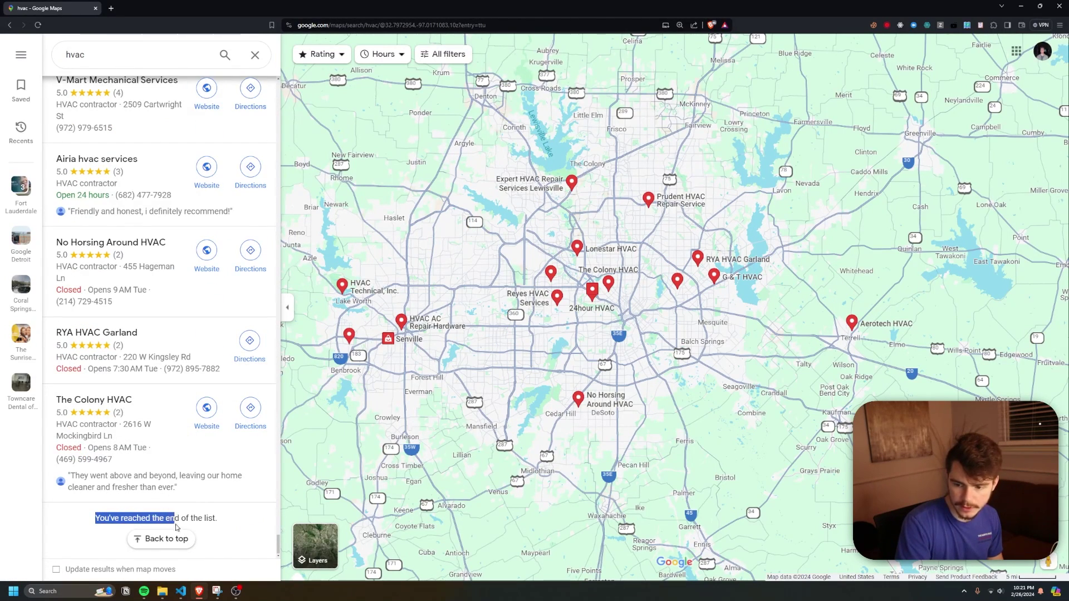
left_click(233, 526)
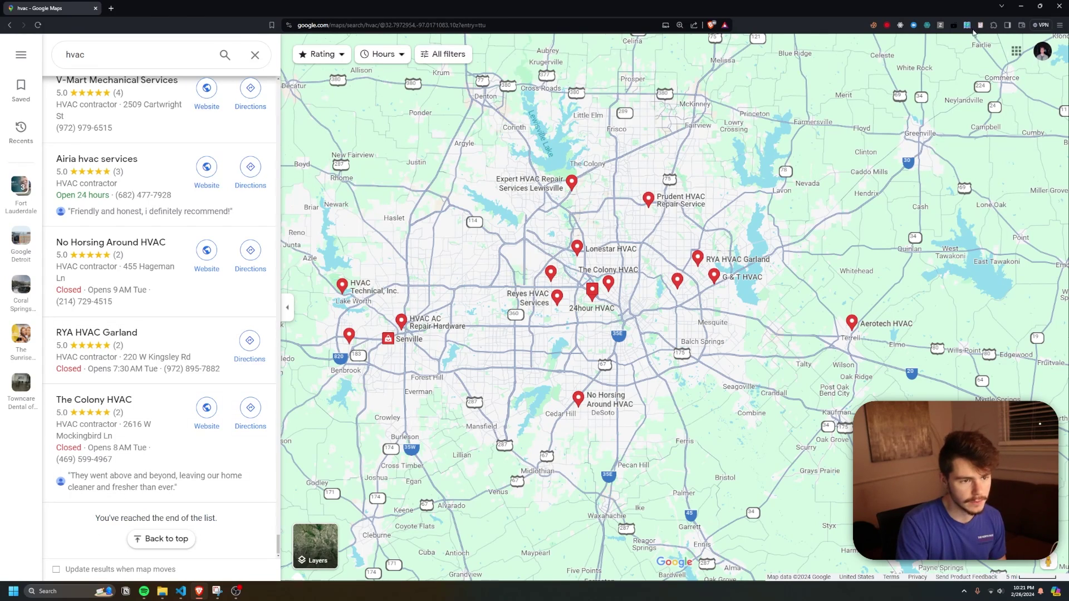
left_click(967, 25)
Step: Scrape the full hvac list and download it as the CSV file texashvac
left_click(760, 107)
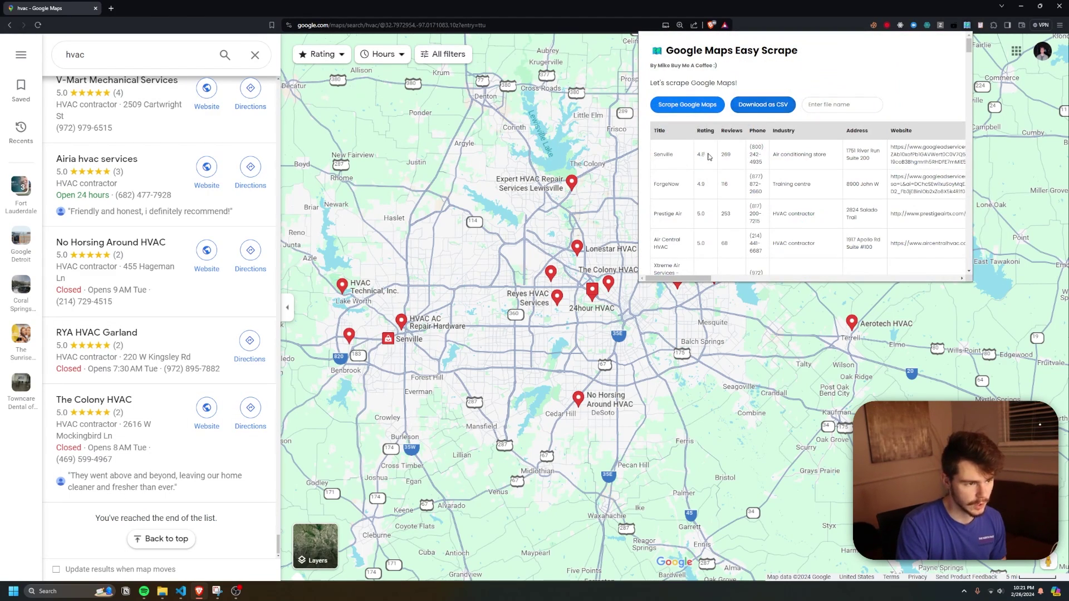
scroll(709, 157, "down", 10)
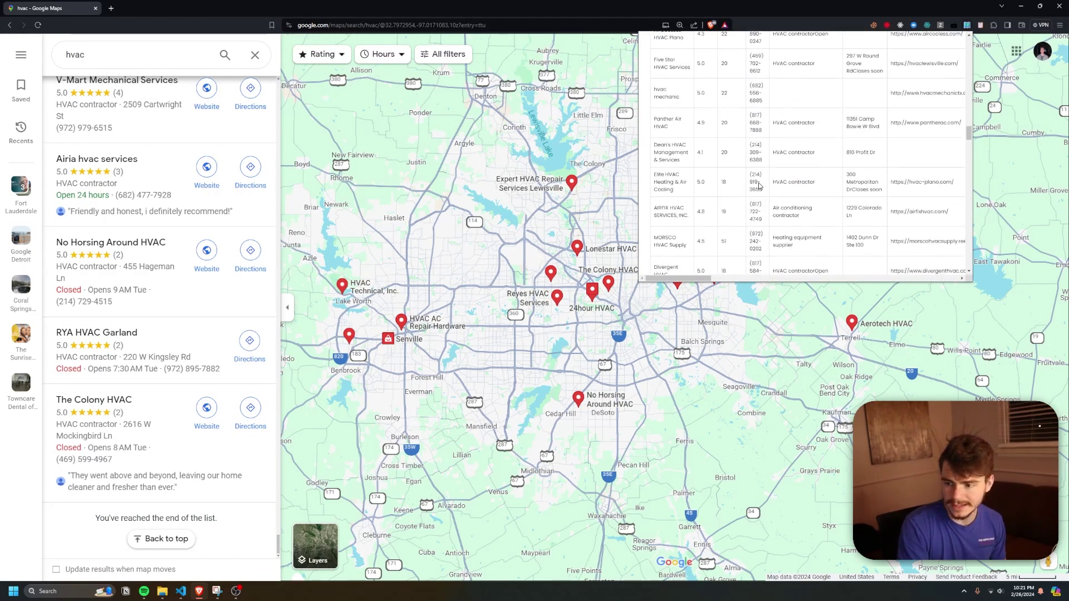
scroll(760, 186, "down", 10)
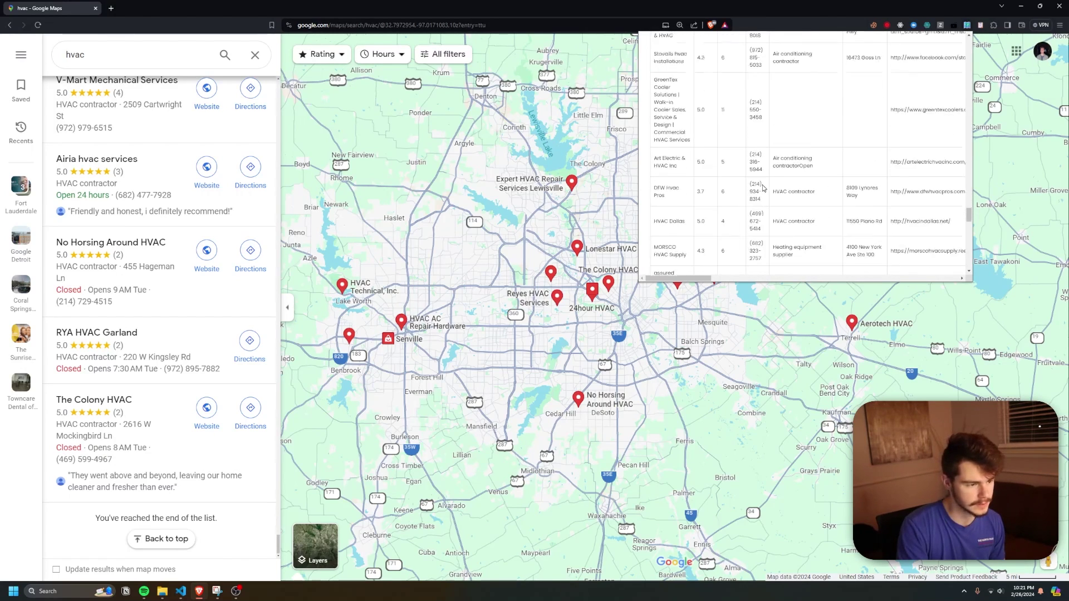
scroll(763, 187, "down", 10)
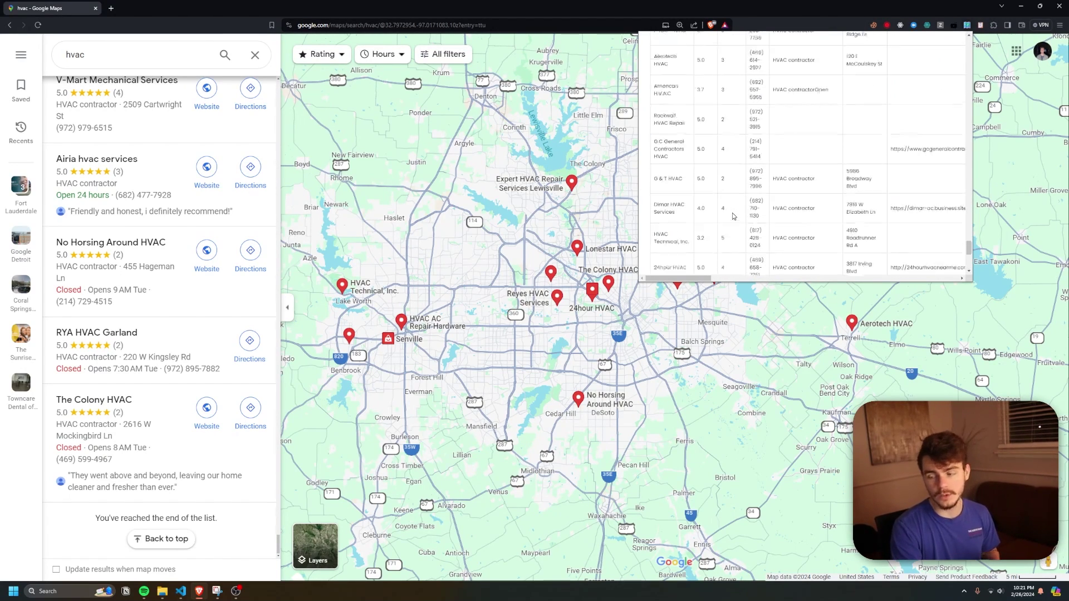
scroll(734, 216, "up", 1)
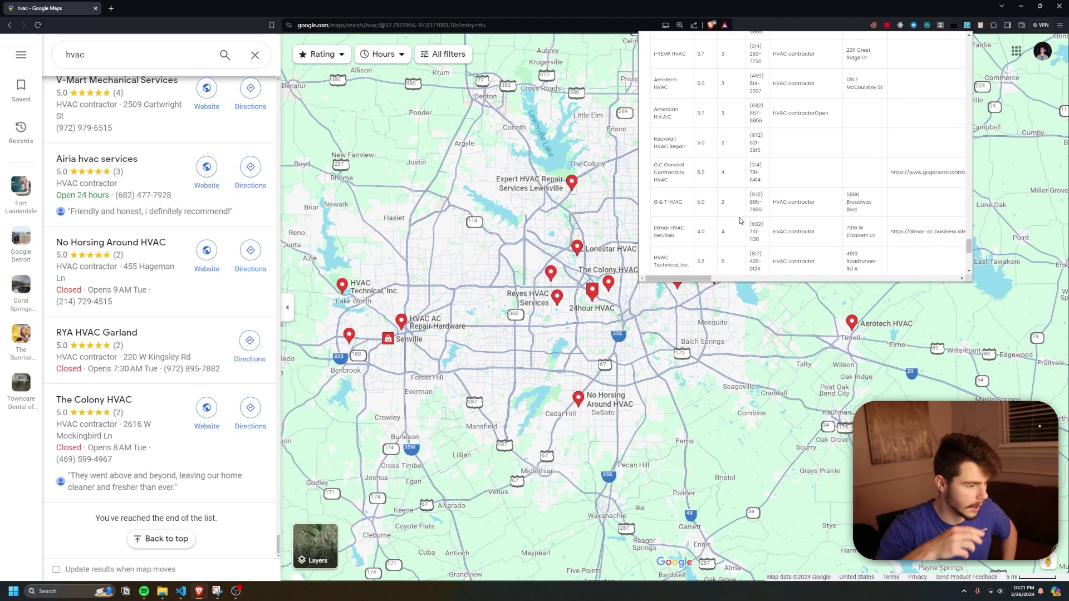
scroll(789, 254, "up", 20)
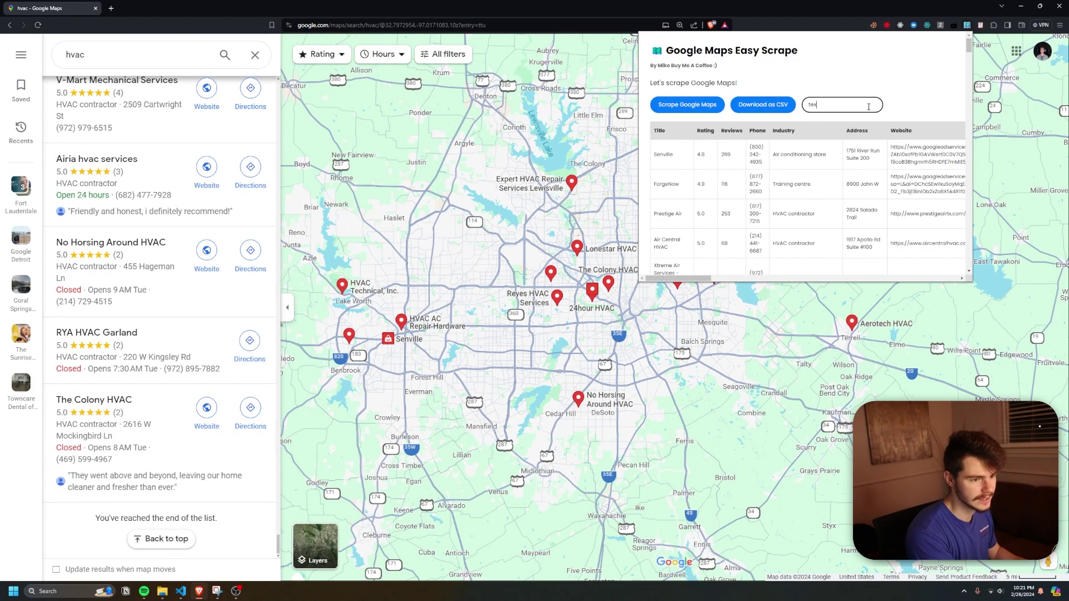
left_click(778, 112)
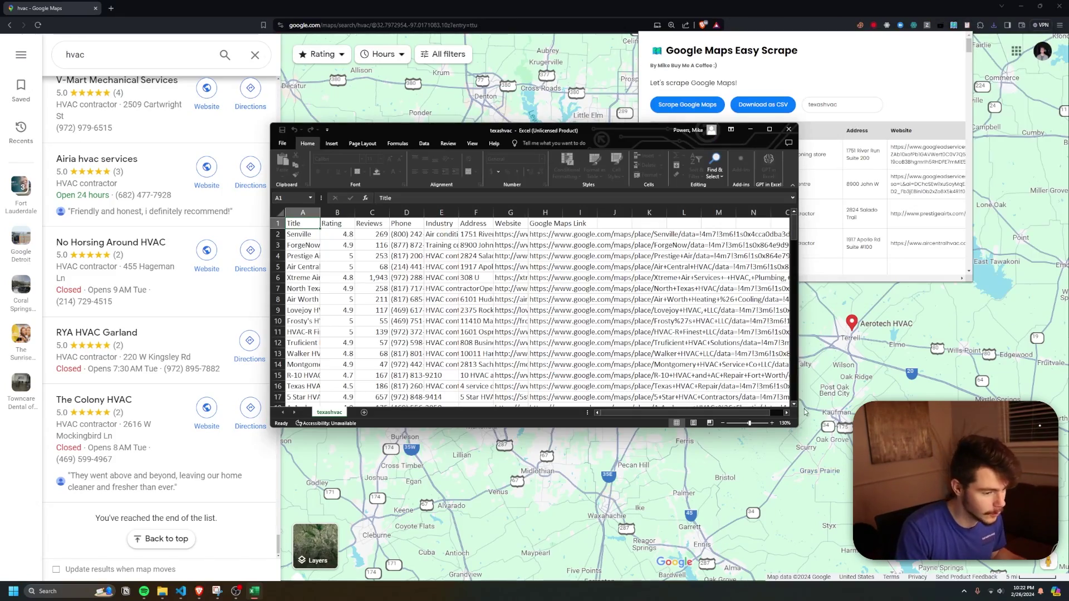
Step: Maximize Excel and select the top entries of each column, Title through Google Maps Link
double_click(671, 123)
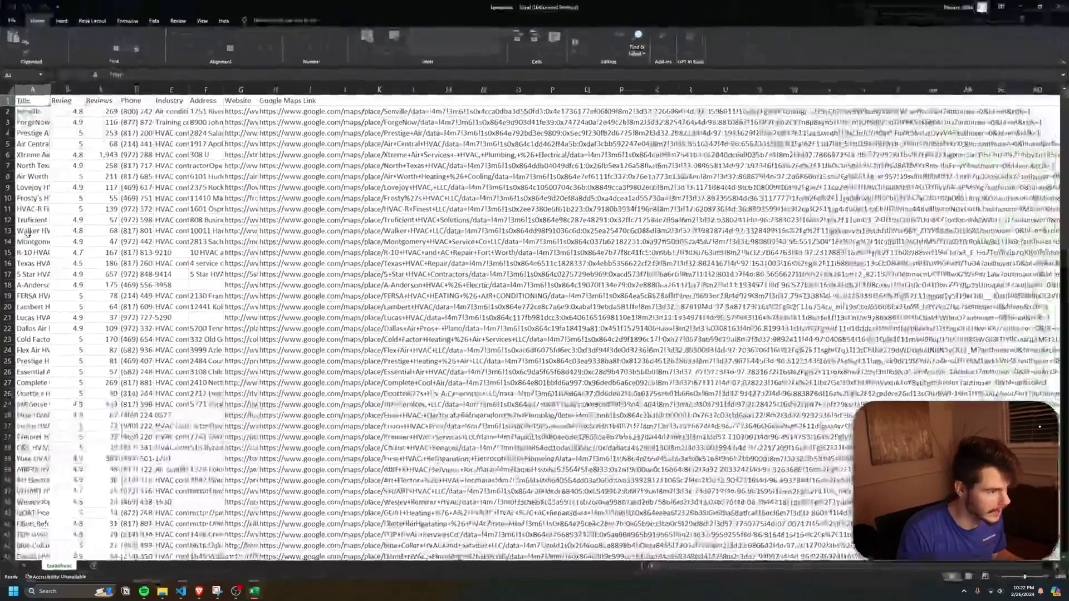
scroll(89, 194, "up", 3)
scroll(89, 194, "up", 2)
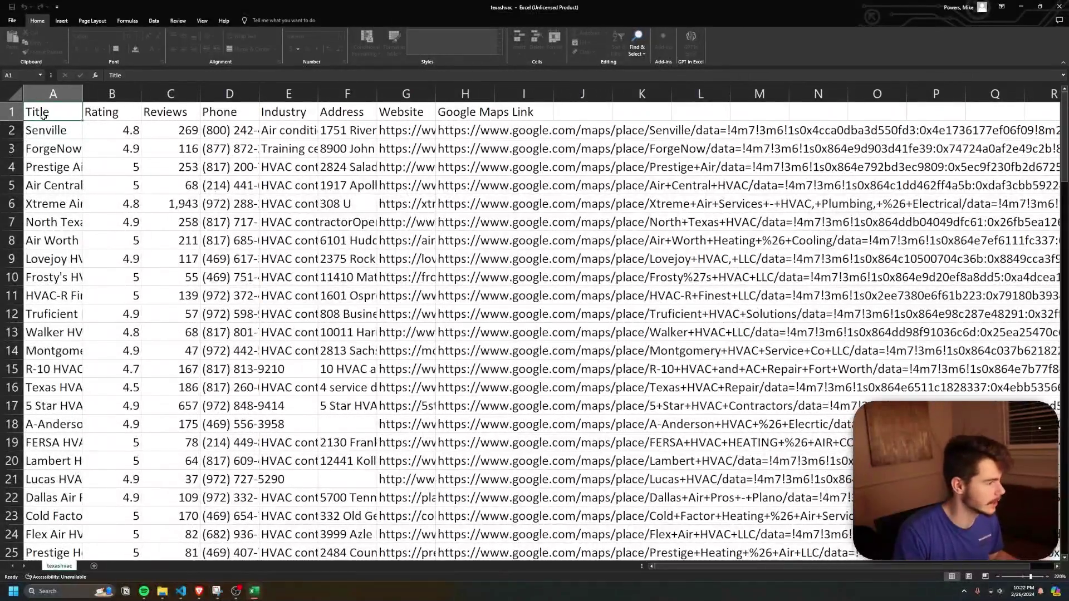
left_click_drag(43, 115, 53, 205)
left_click_drag(108, 113, 114, 205)
left_click_drag(167, 114, 178, 245)
left_click_drag(226, 114, 239, 246)
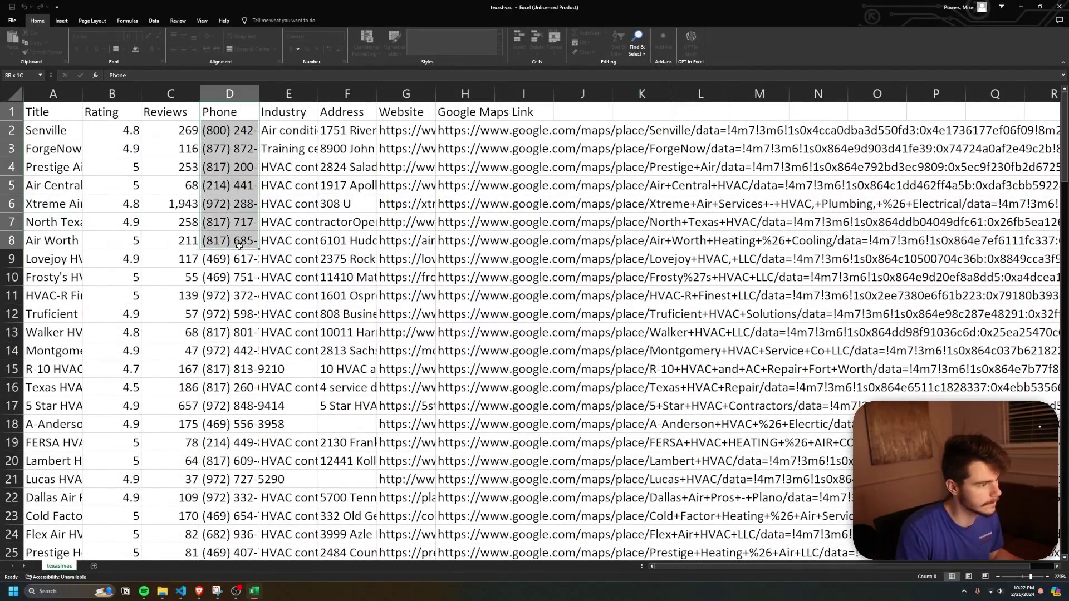
left_click_drag(290, 114, 292, 334)
left_click_drag(345, 113, 348, 334)
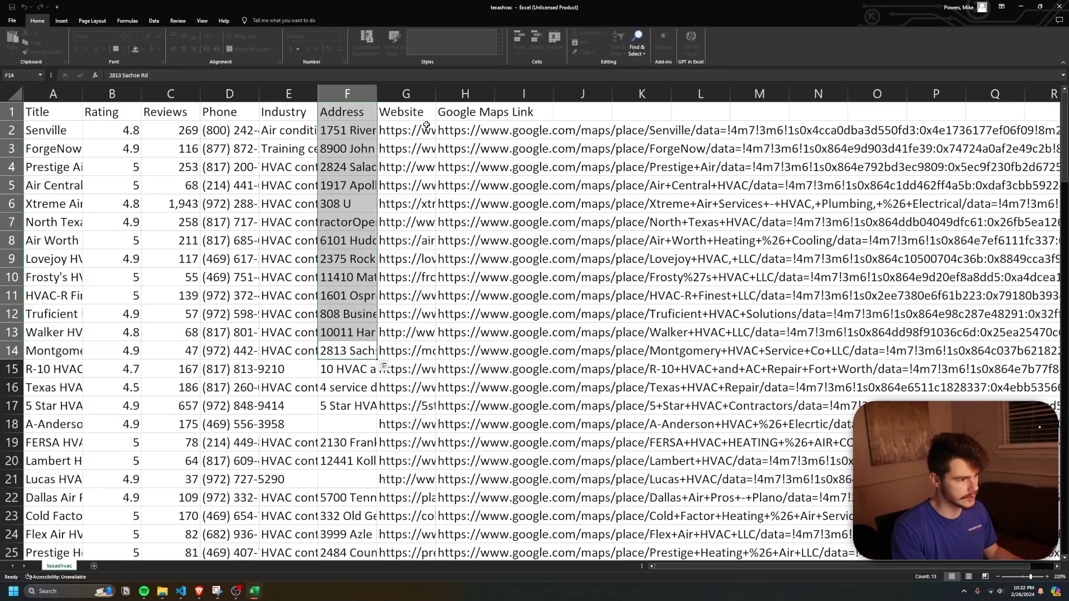
left_click_drag(406, 114, 430, 336)
left_click_drag(465, 113, 468, 379)
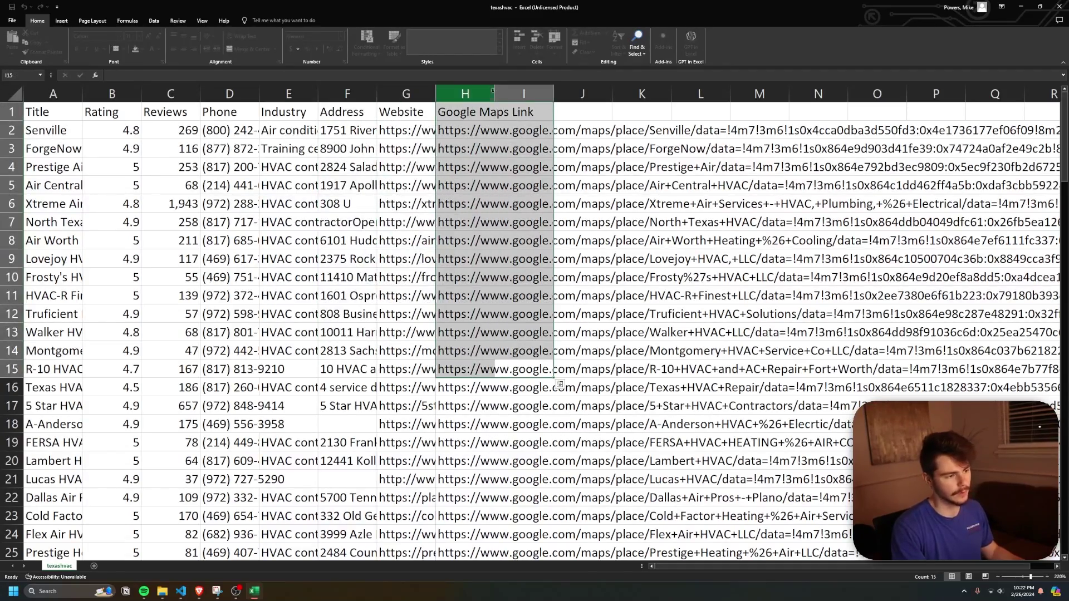
Step: Check the H4 link, then select the final row 123 (The Colony HVAC) and the ForgeNow row
left_click(465, 167)
left_click_drag(665, 397, 33, 146)
scroll(322, 469, "down", 20)
scroll(322, 469, "up", 1)
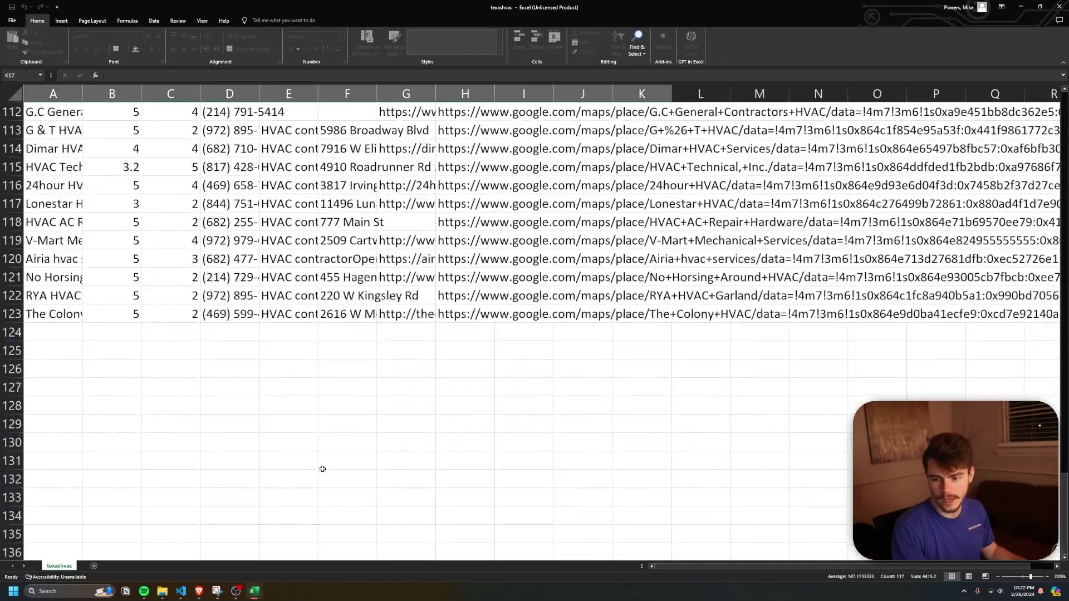
left_click_drag(26, 315, 367, 317)
scroll(319, 377, "up", 2)
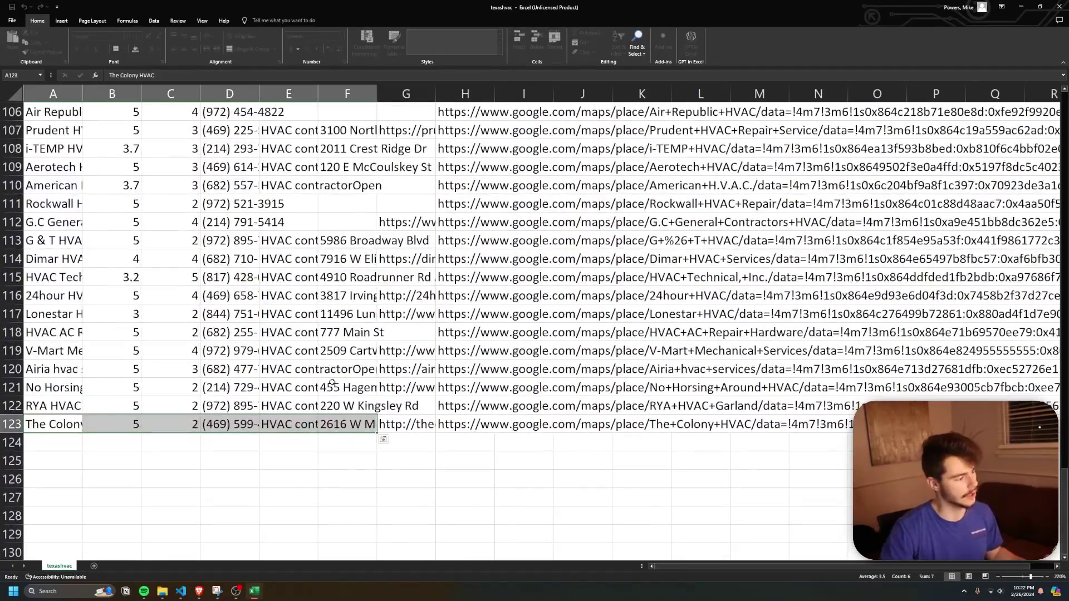
scroll(332, 384, "up", 20)
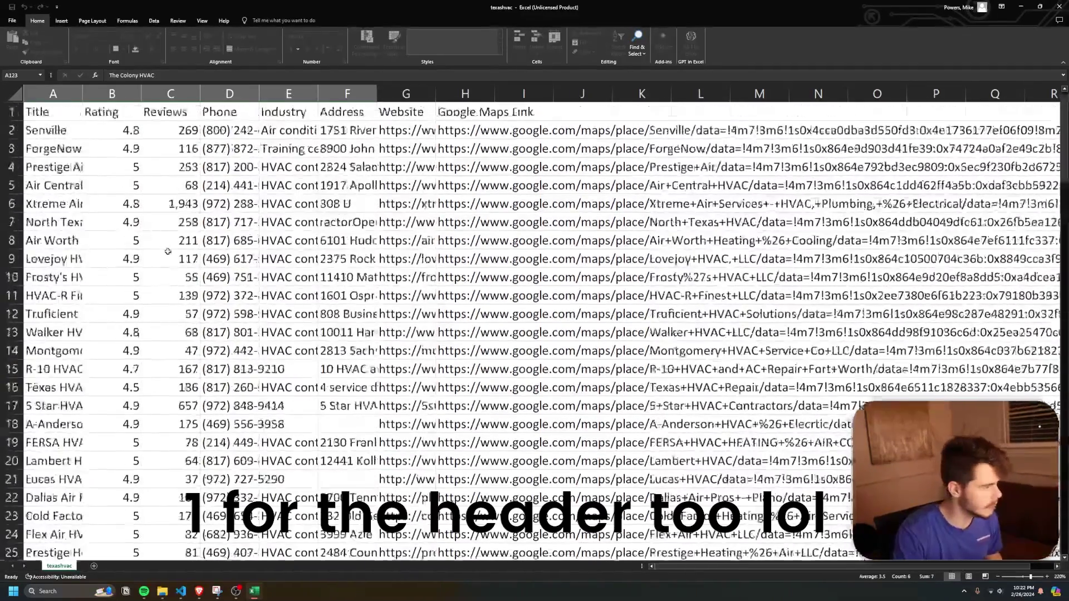
left_click_drag(56, 148, 585, 149)
Step: Scroll back up the sheet and minimize Excel to show Google Maps
scroll(229, 350, "down", 20)
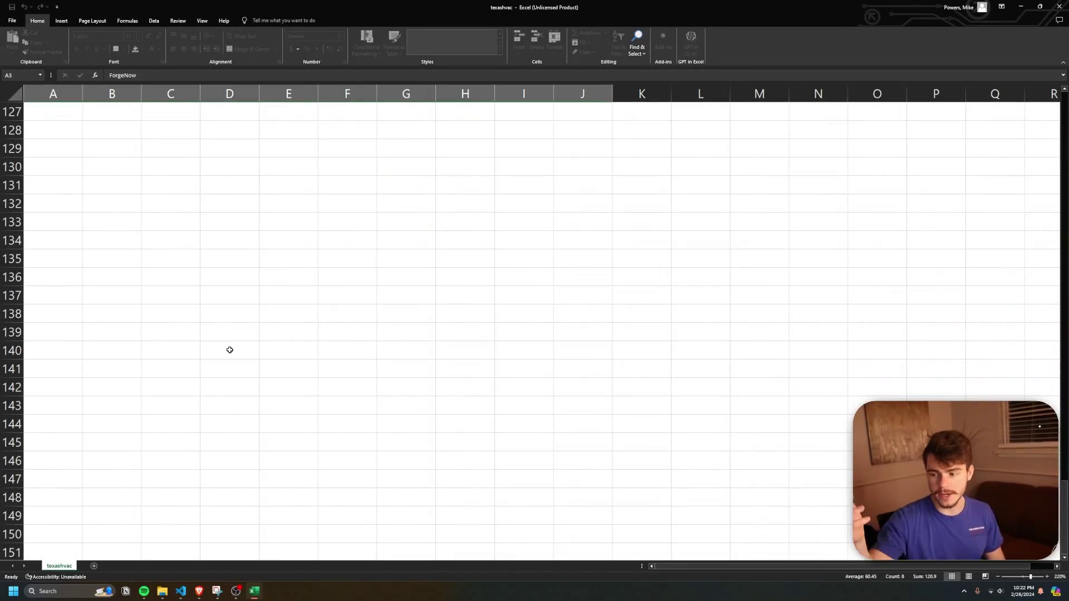
scroll(230, 350, "up", 9)
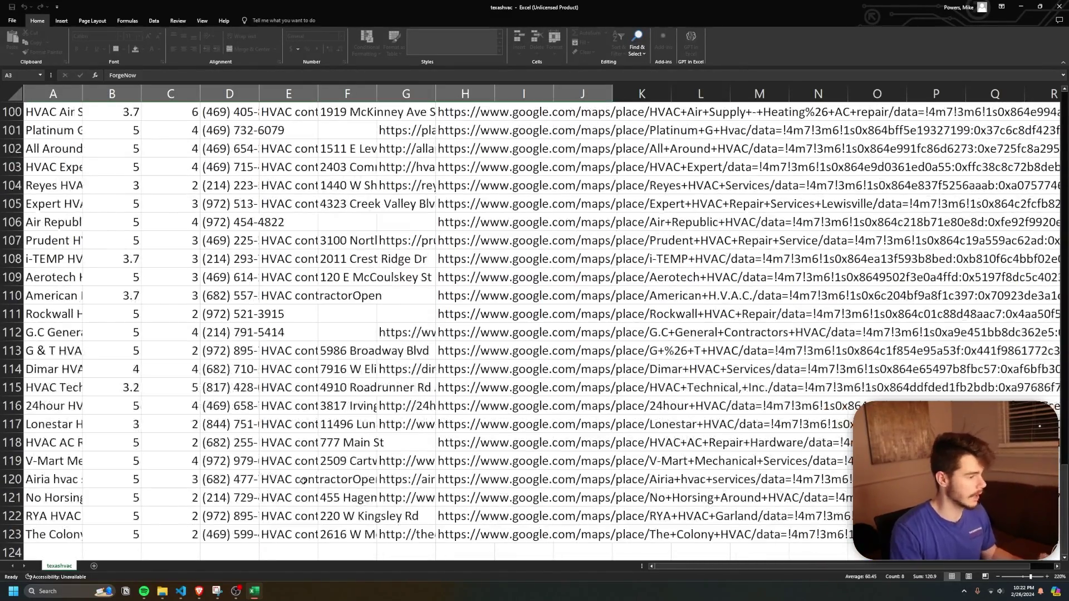
left_click_drag(250, 516, 245, 168)
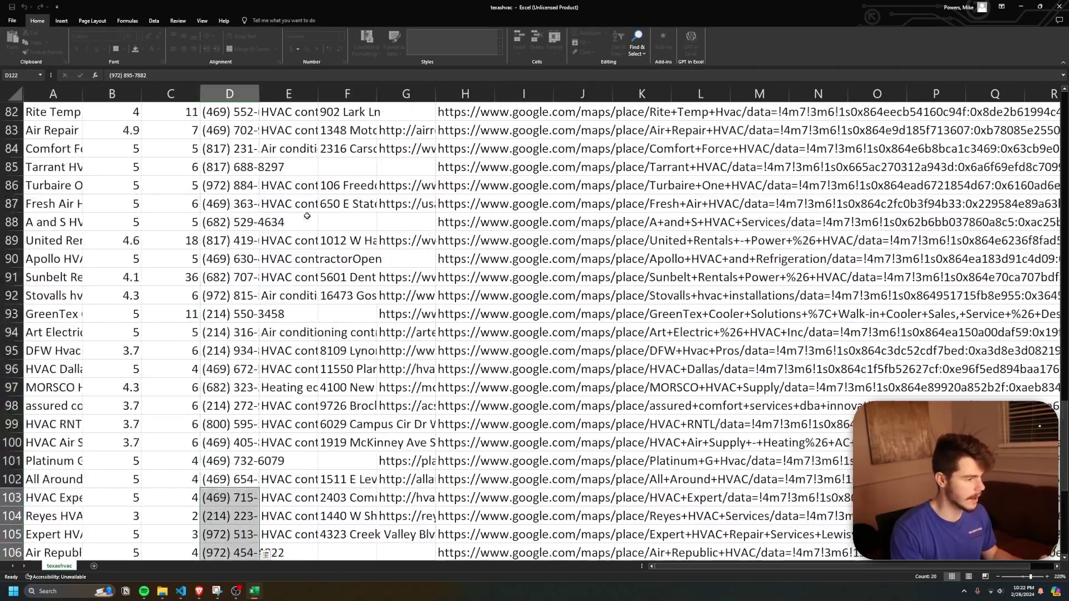
scroll(316, 318, "up", 20)
scroll(316, 319, "up", 4)
left_click(1021, 6)
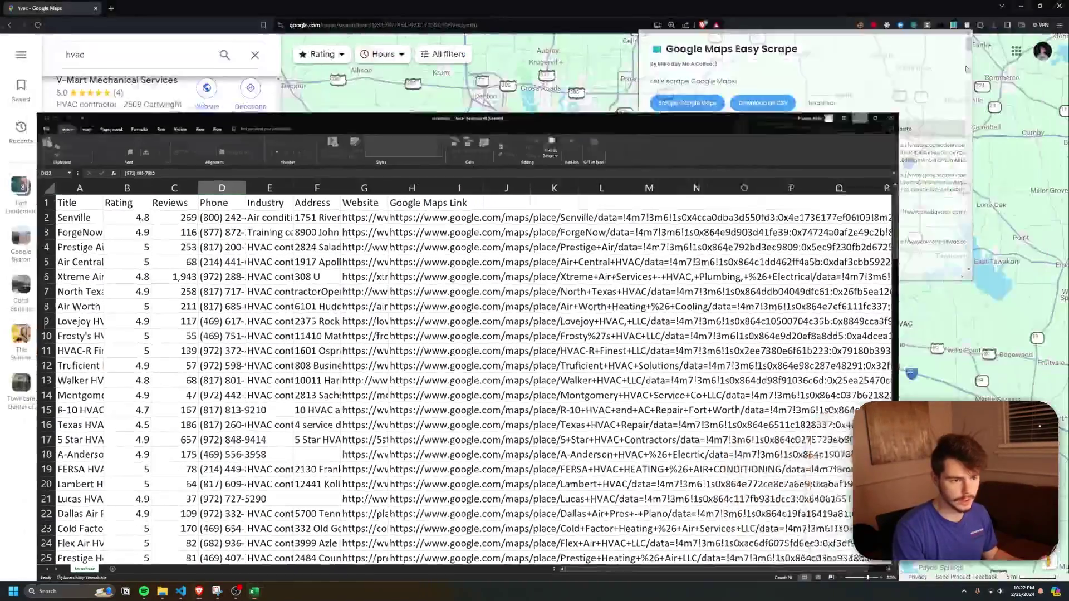
Step: Replace the hvac search with 'real estate' and run it
double_click(82, 58)
type("real estate")
key("Return")
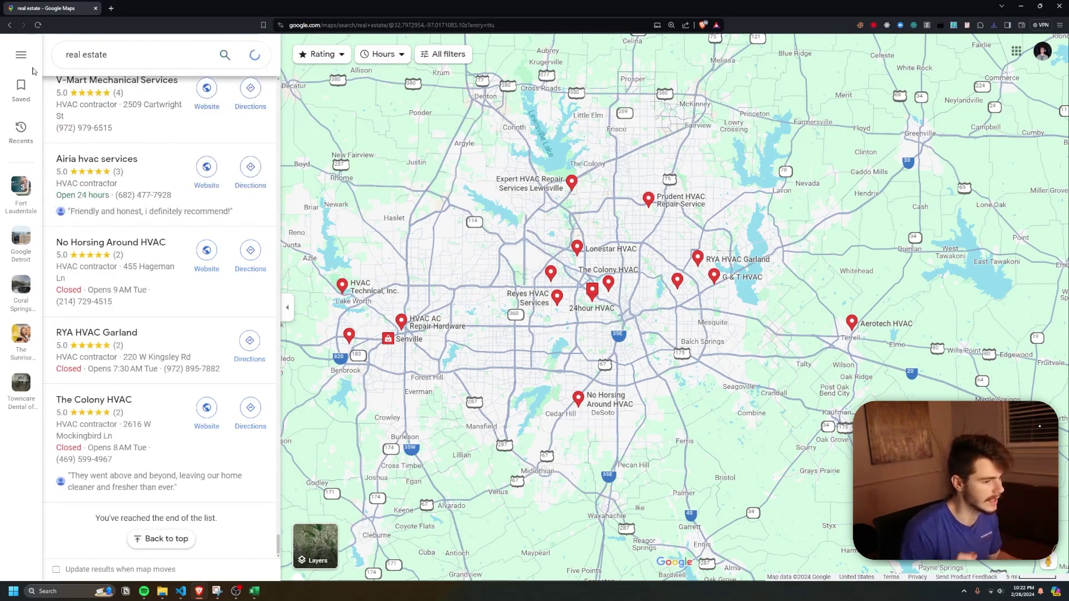
Step: Load the real estate results to the list's end and scrape them with Easy Scrape
scroll(229, 223, "down", 10)
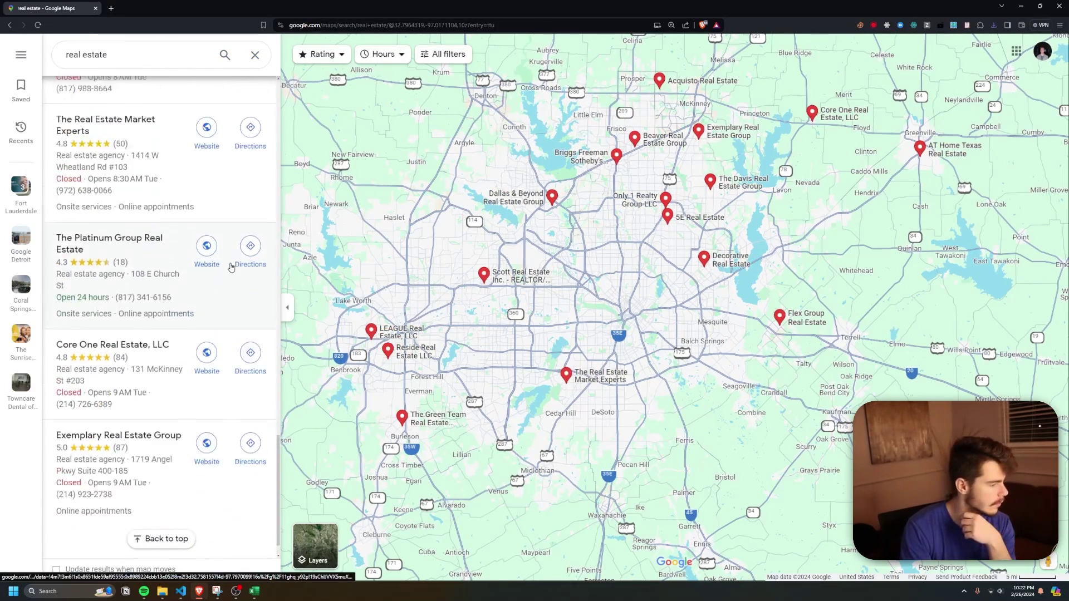
scroll(231, 268, "down", 10)
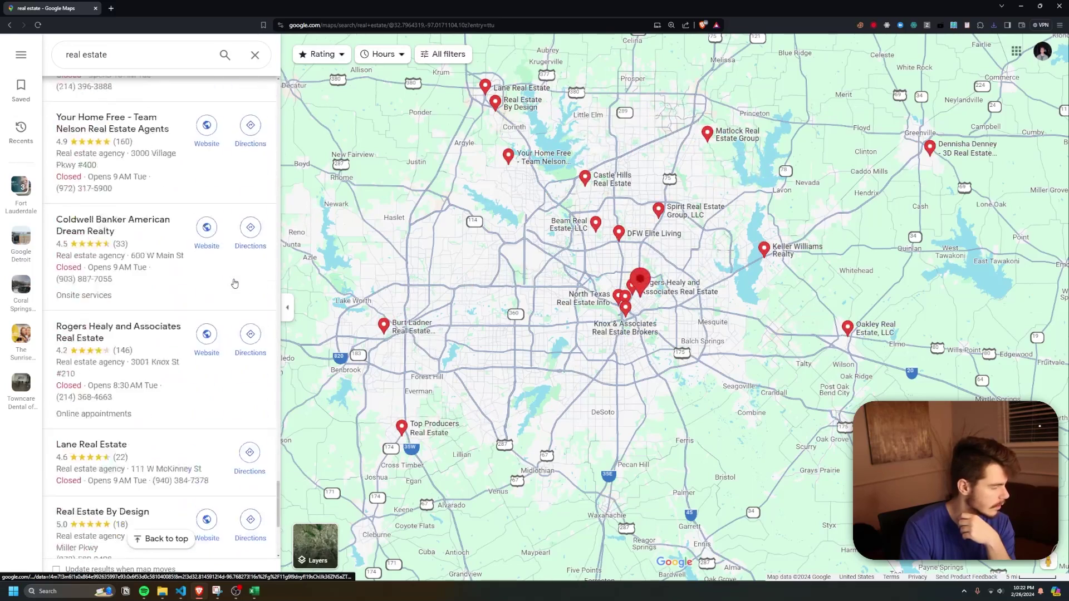
scroll(233, 282, "down", 5)
scroll(212, 356, "down", 10)
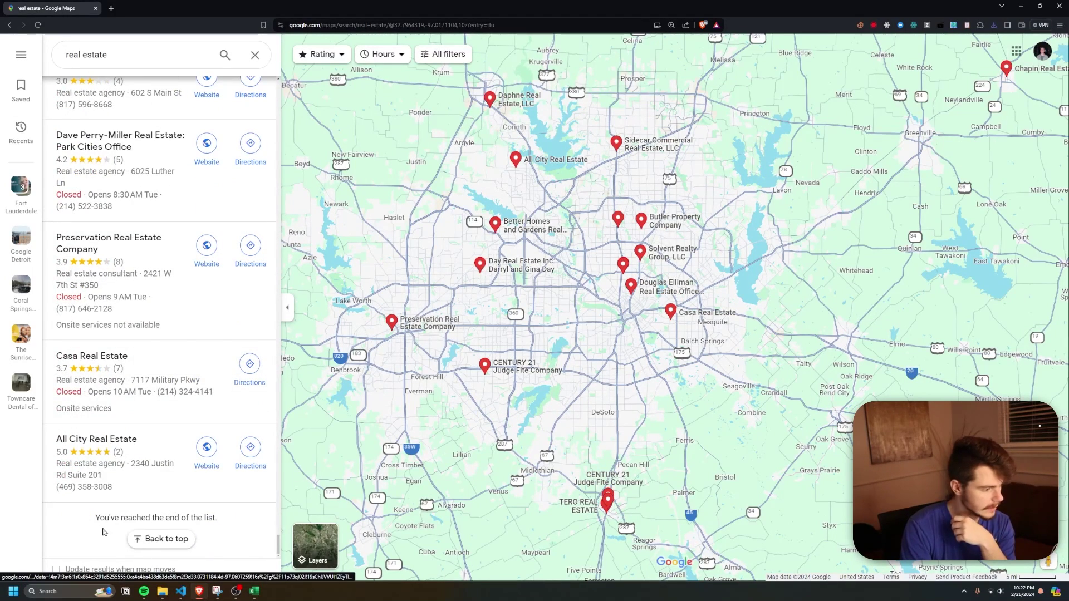
left_click_drag(94, 518, 148, 518)
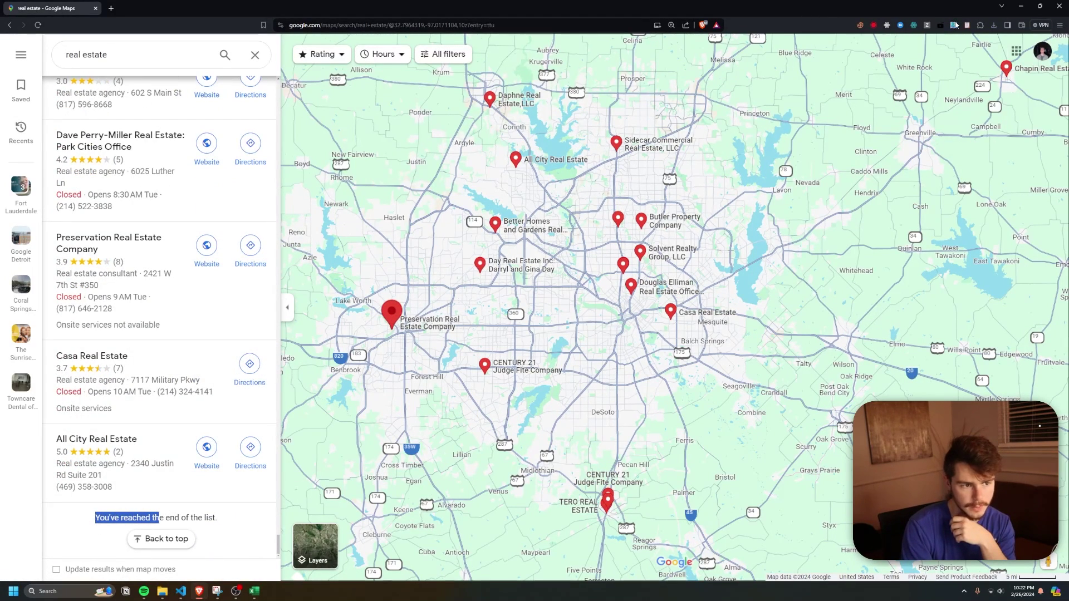
left_click(954, 26)
left_click(747, 108)
Step: Review the scraped real estate table and save it as the CSV texasre
scroll(780, 143, "down", 4)
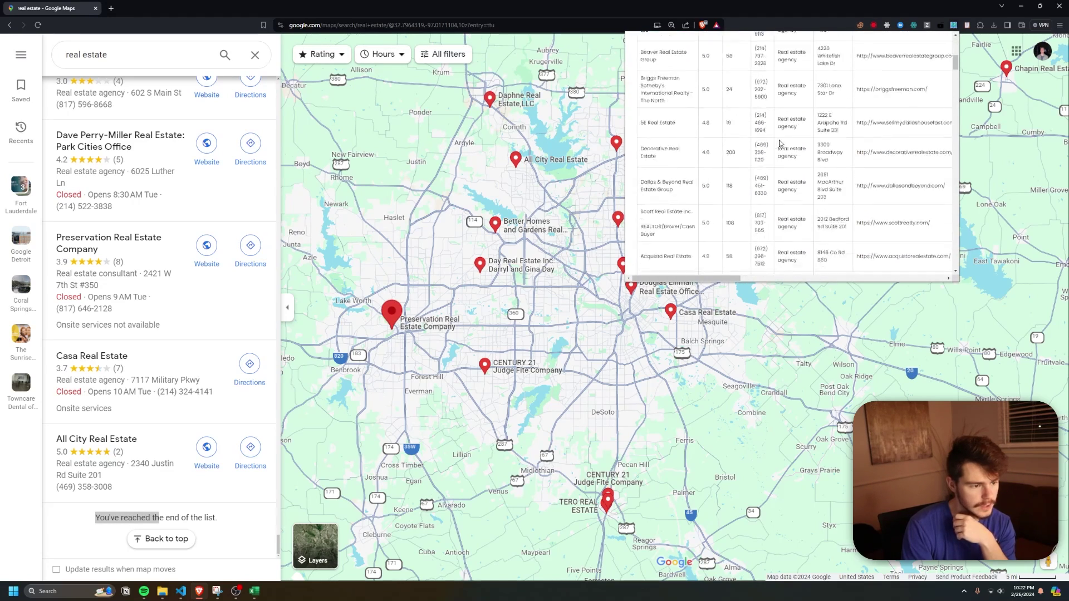
scroll(779, 143, "down", 10)
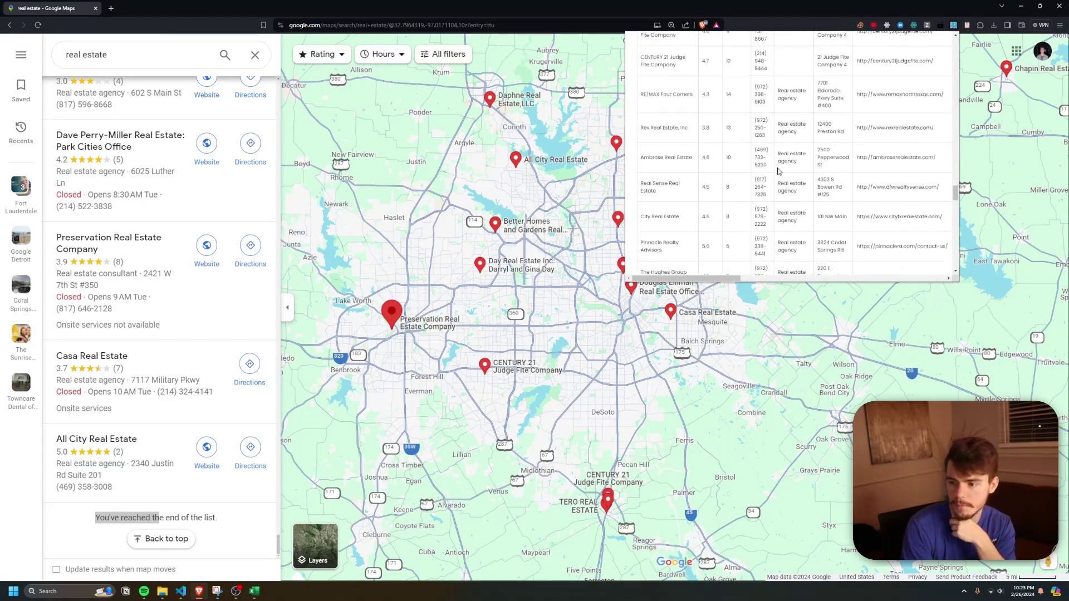
scroll(779, 171, "down", 6)
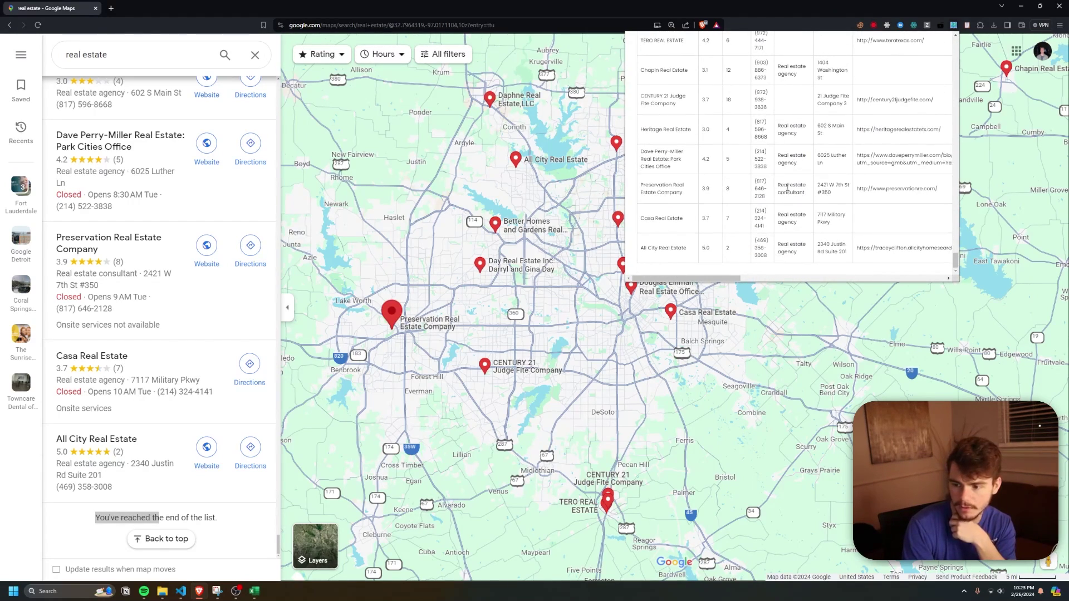
scroll(770, 221, "up", 20)
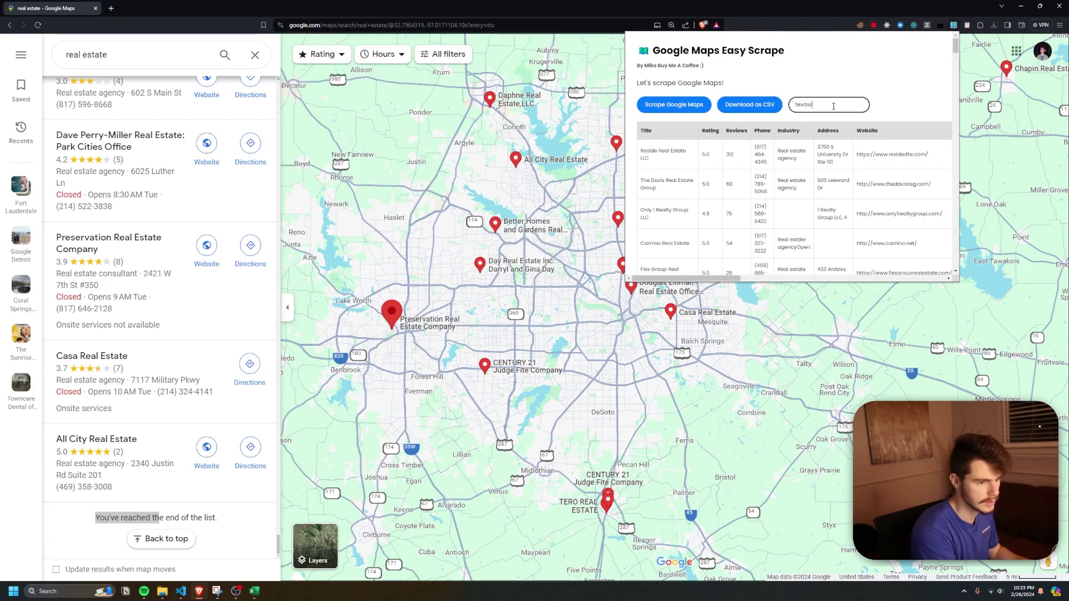
left_click(767, 106)
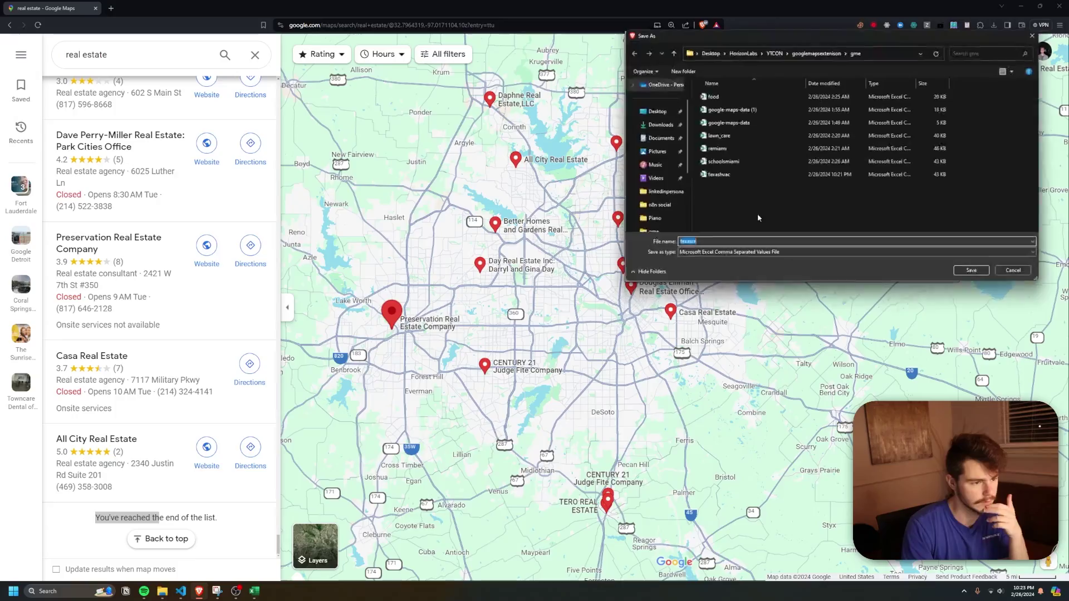
key("Return")
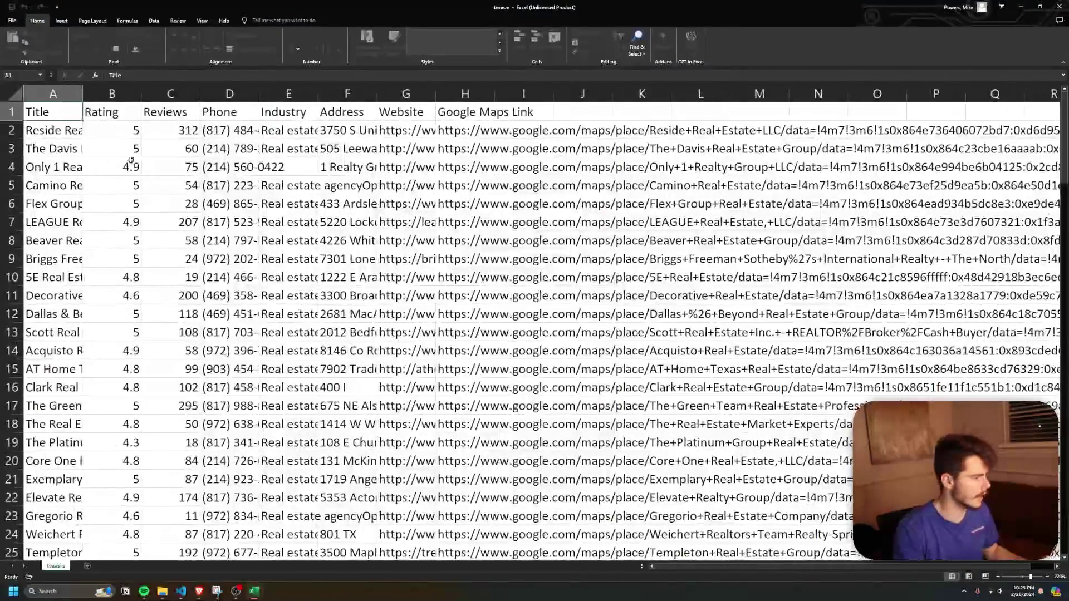
Step: Scroll the texasre sheet and inspect the empty address cell in row 67
scroll(184, 309, "down", 20)
scroll(334, 205, "up", 14)
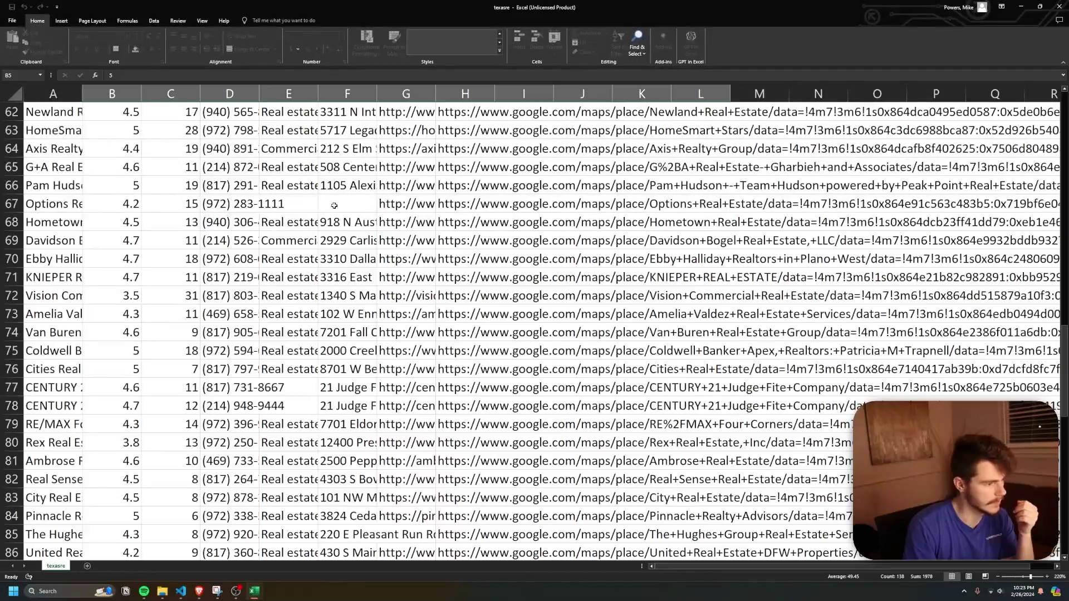
left_click(338, 205)
scroll(250, 279, "up", 4)
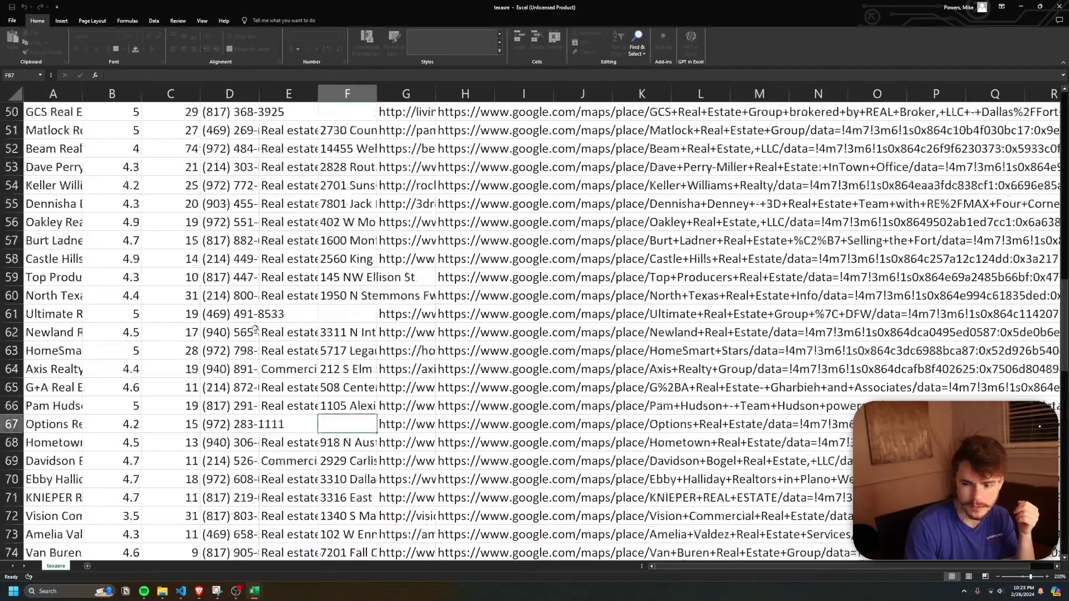
left_click_drag(171, 387, 170, 332)
scroll(213, 239, "up", 9)
scroll(212, 240, "up", 8)
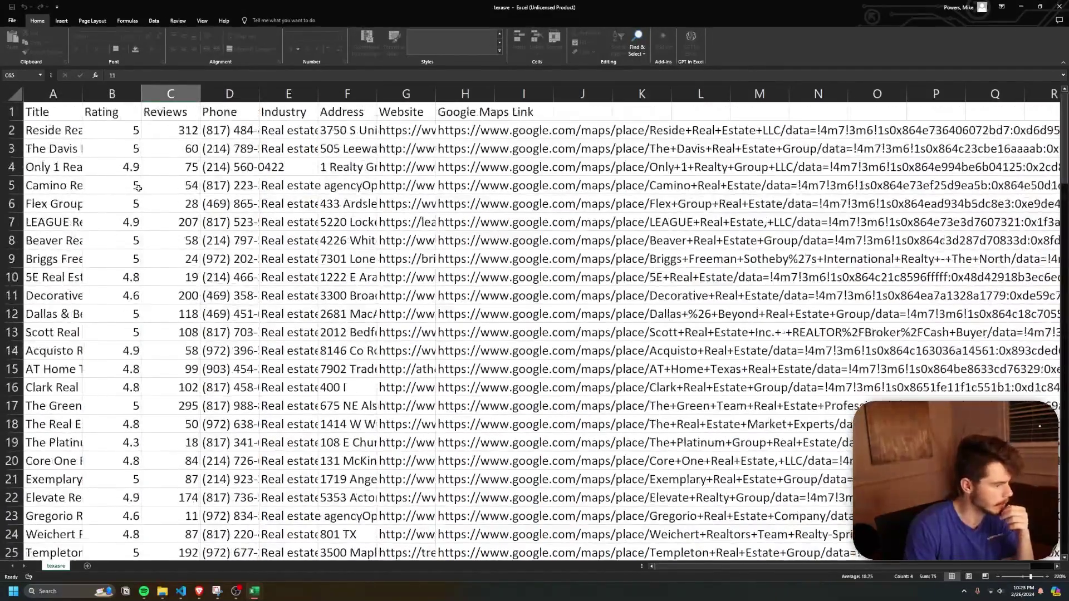
scroll(162, 190, "down", 12)
scroll(163, 191, "down", 11)
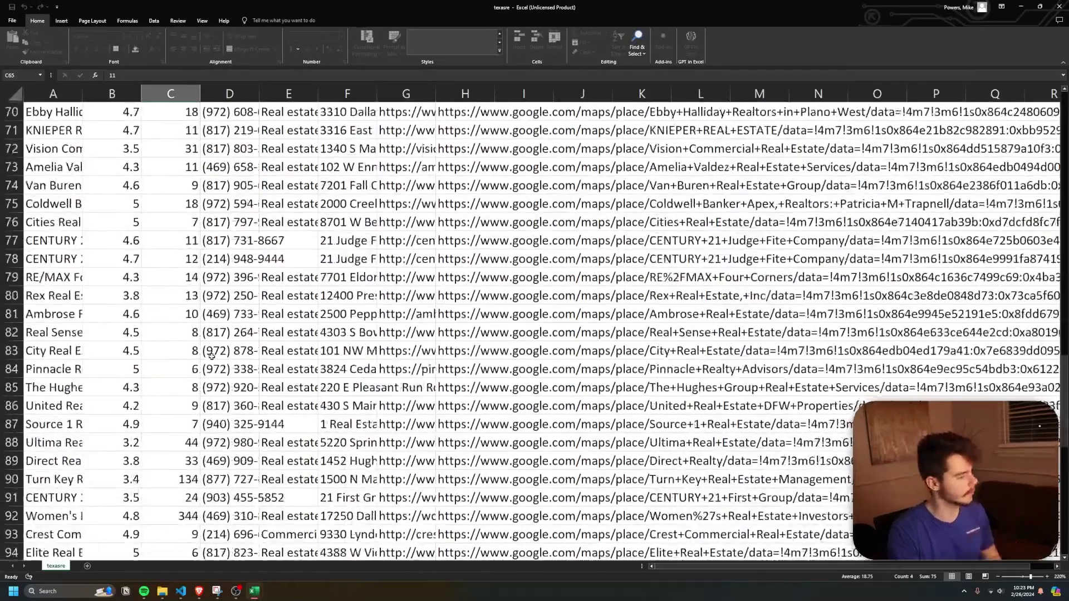
Step: Check the phone in row 82 and website in row 117, then close Excel
left_click(234, 333)
scroll(238, 358, "down", 5)
scroll(238, 387, "down", 10)
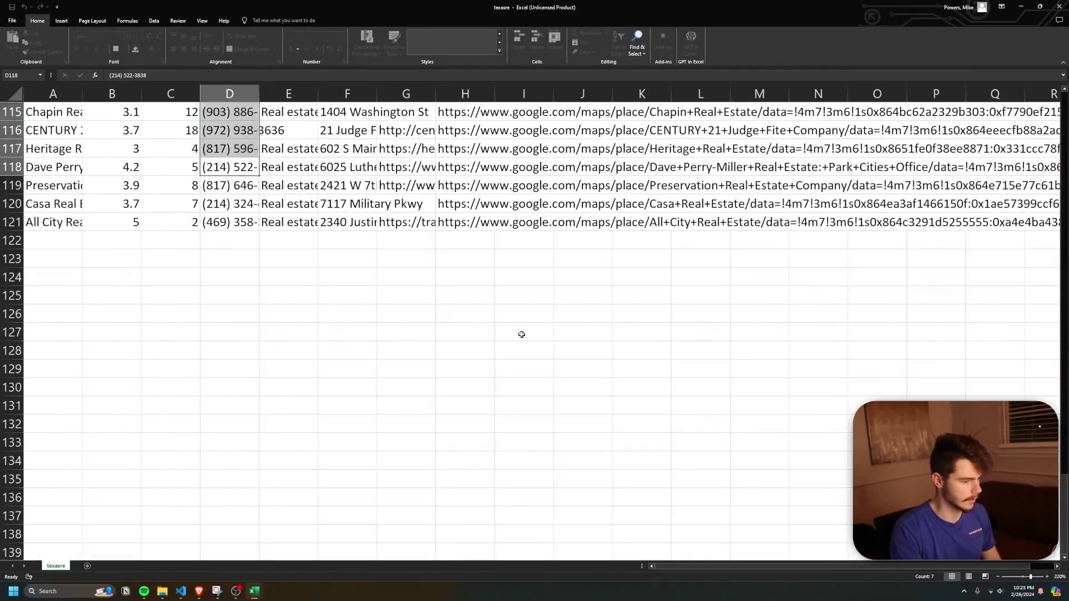
scroll(520, 334, "up", 4)
left_click(402, 387)
key("Up")
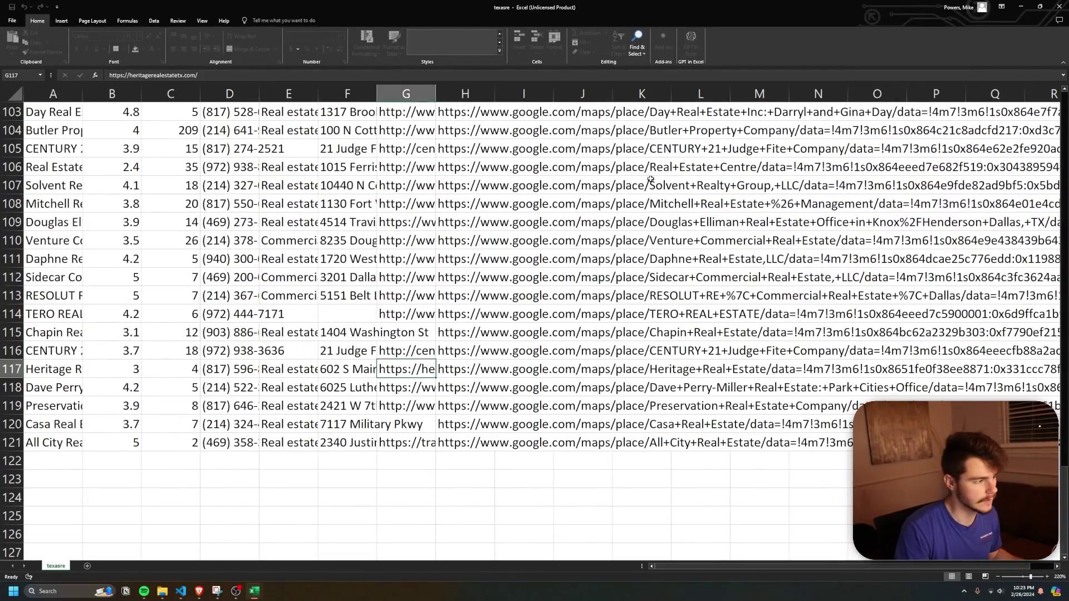
key("alt+Tab")
left_click(1059, 6)
Step: Search for 'lawn' and load the lawn care results to the end of the list
type("law")
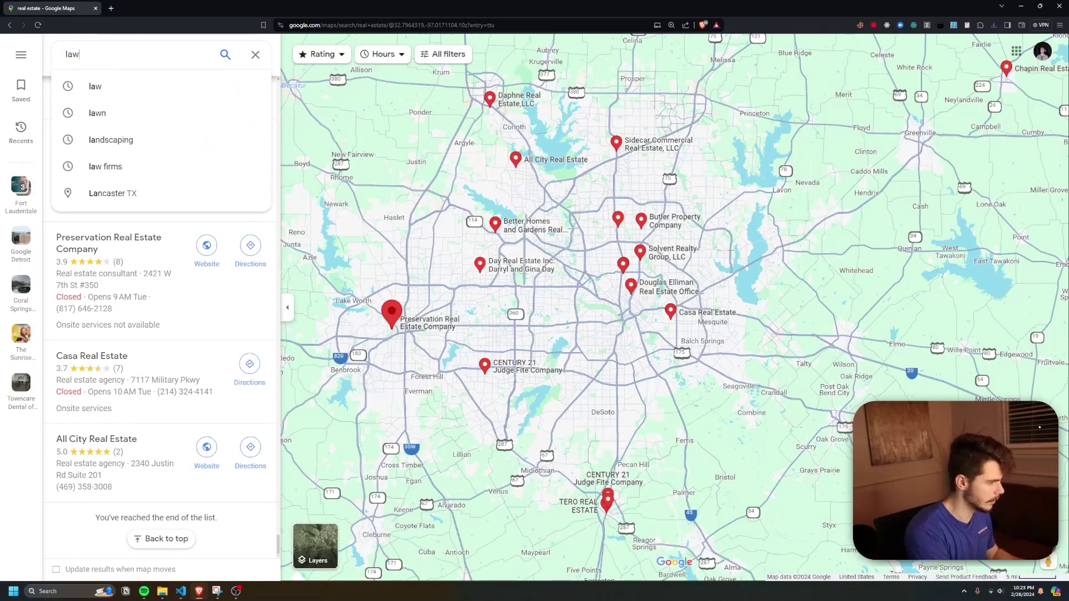
type("n")
key("Return")
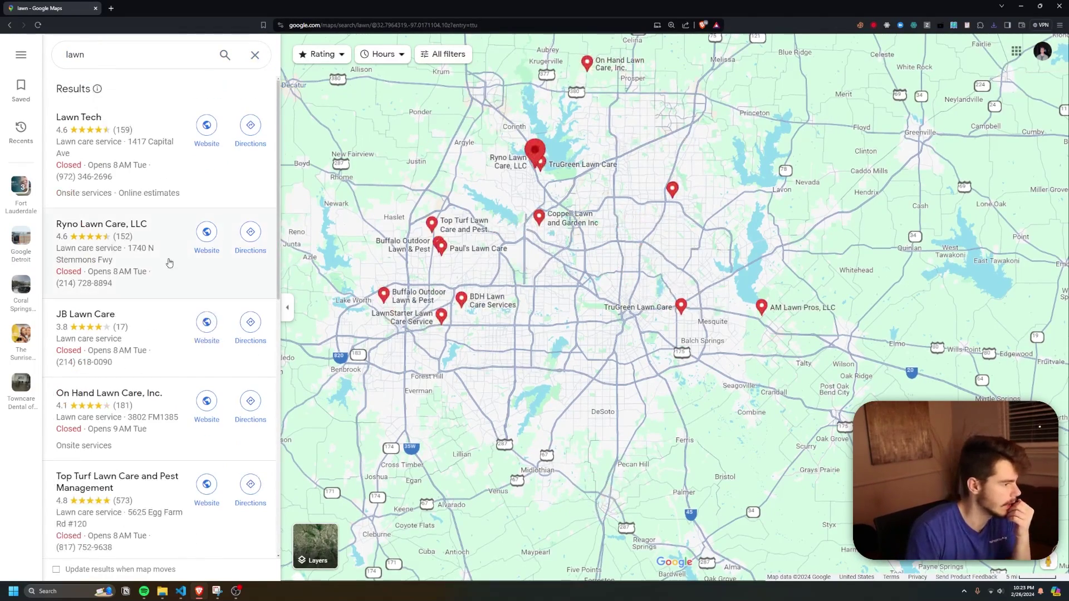
scroll(169, 263, "down", 15)
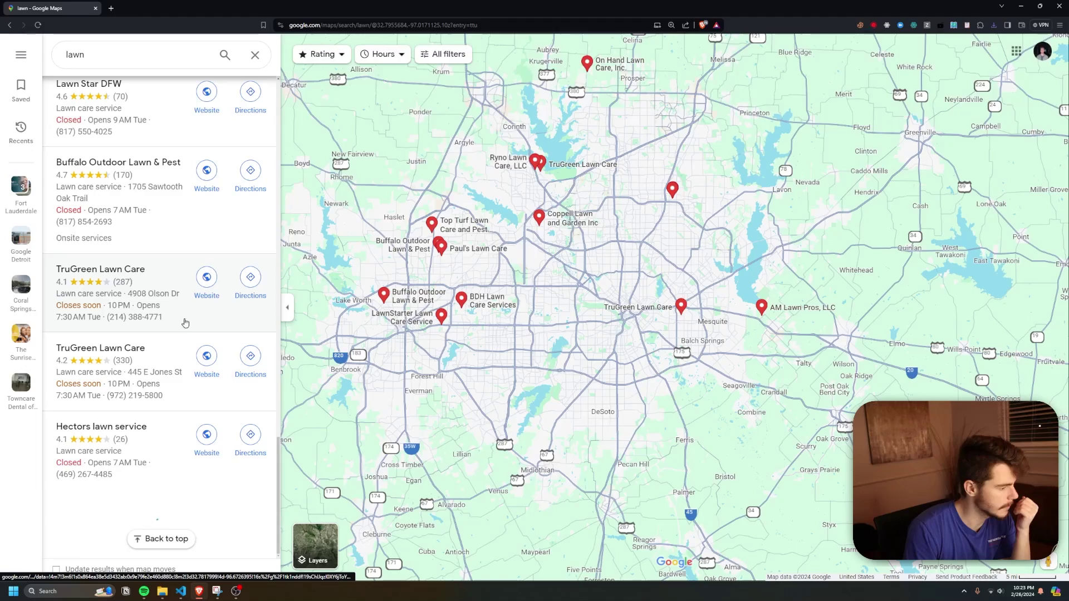
scroll(173, 437, "down", 15)
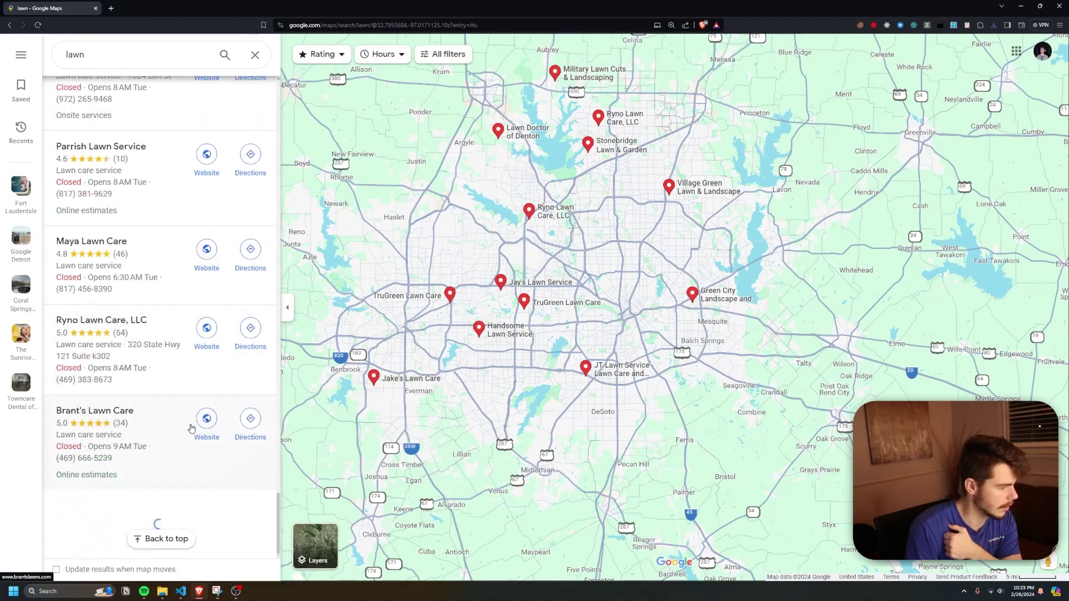
scroll(191, 429, "down", 10)
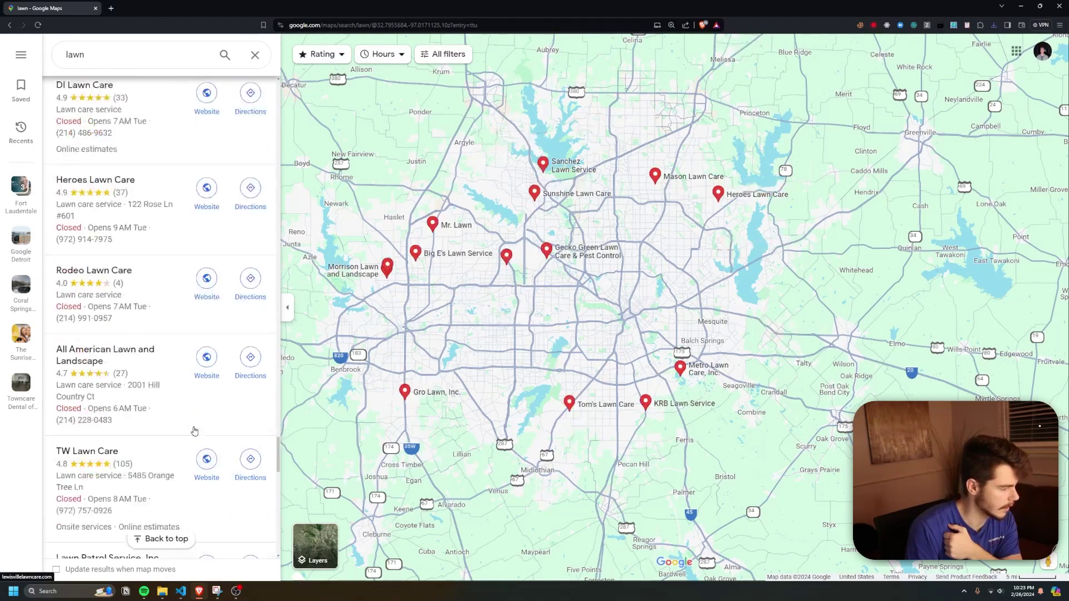
scroll(196, 434, "down", 15)
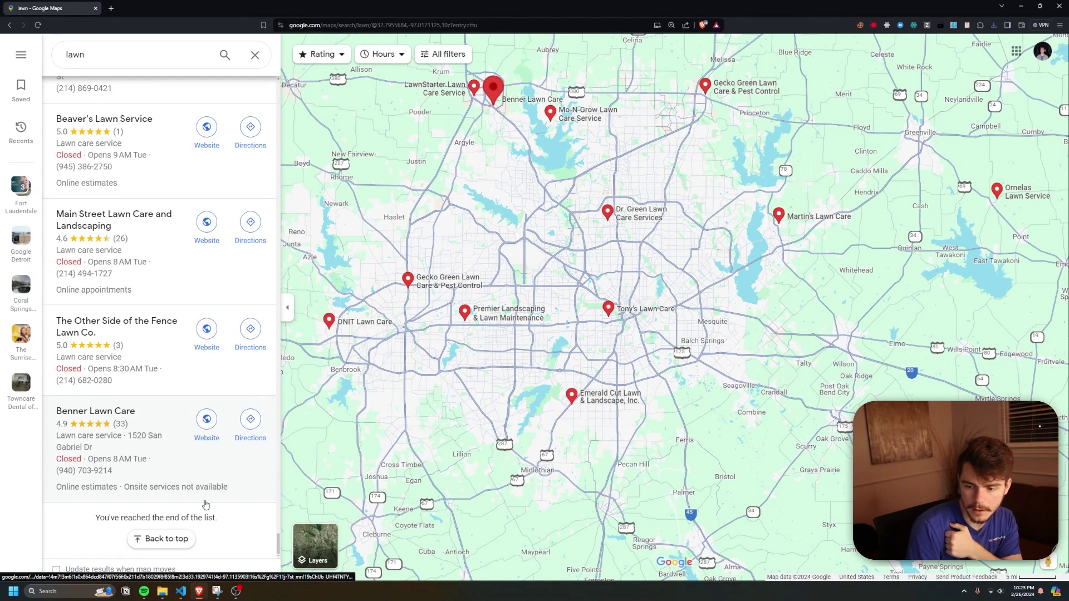
Step: Scrape the lawn listings with Easy Scrape, review the table, and select the search text
left_click(954, 25)
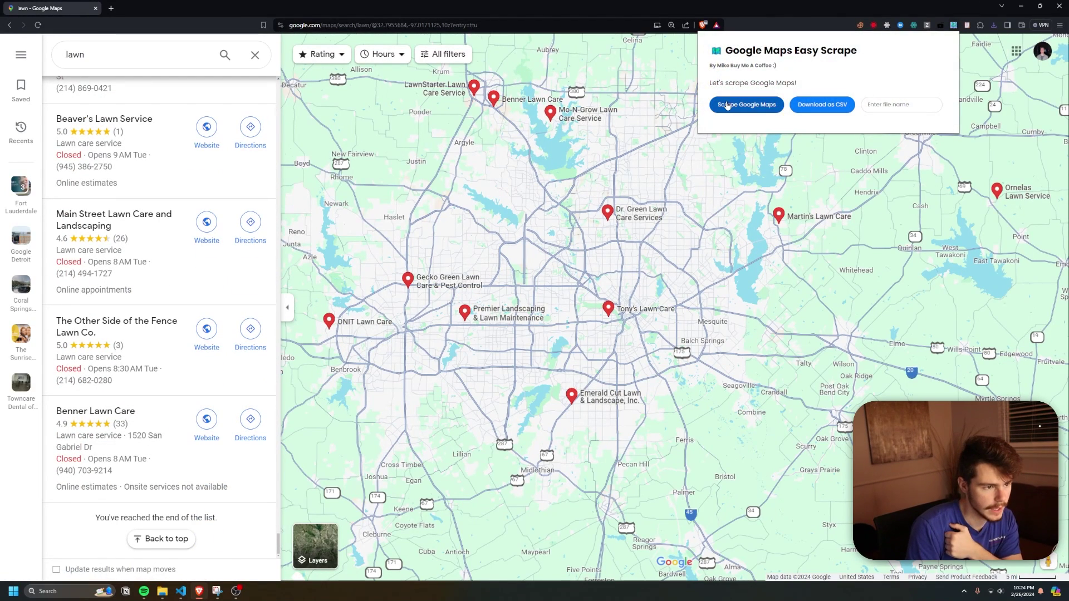
left_click(727, 105)
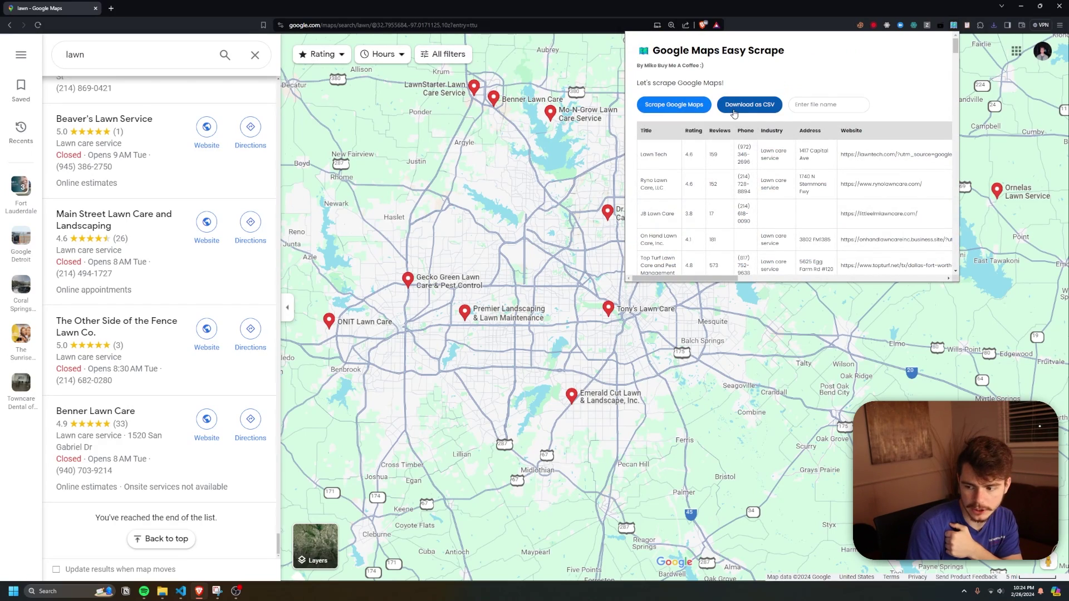
scroll(732, 167, "down", 15)
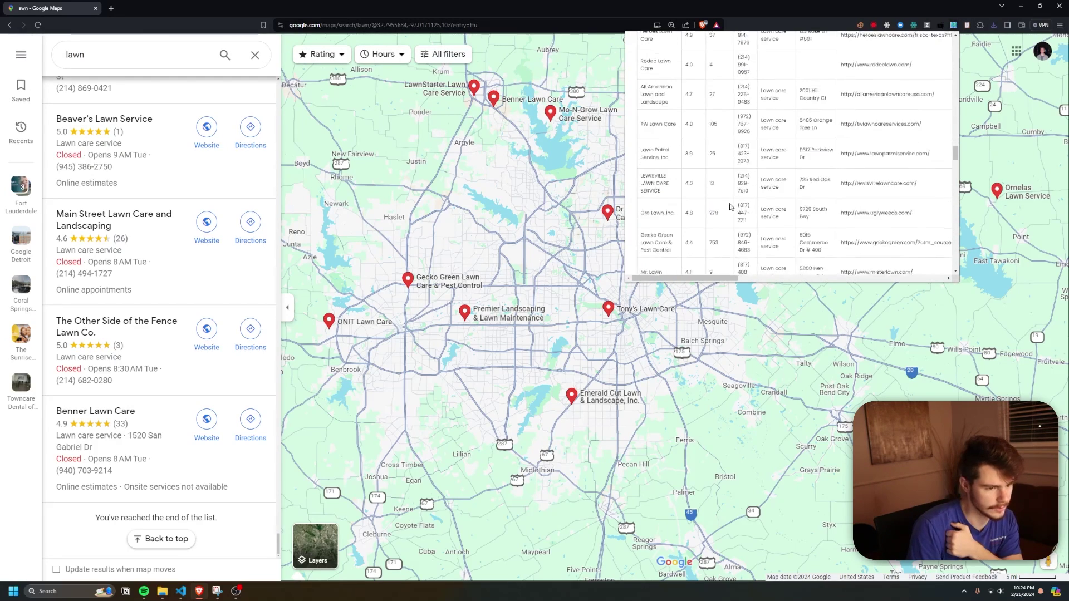
scroll(724, 218, "down", 10)
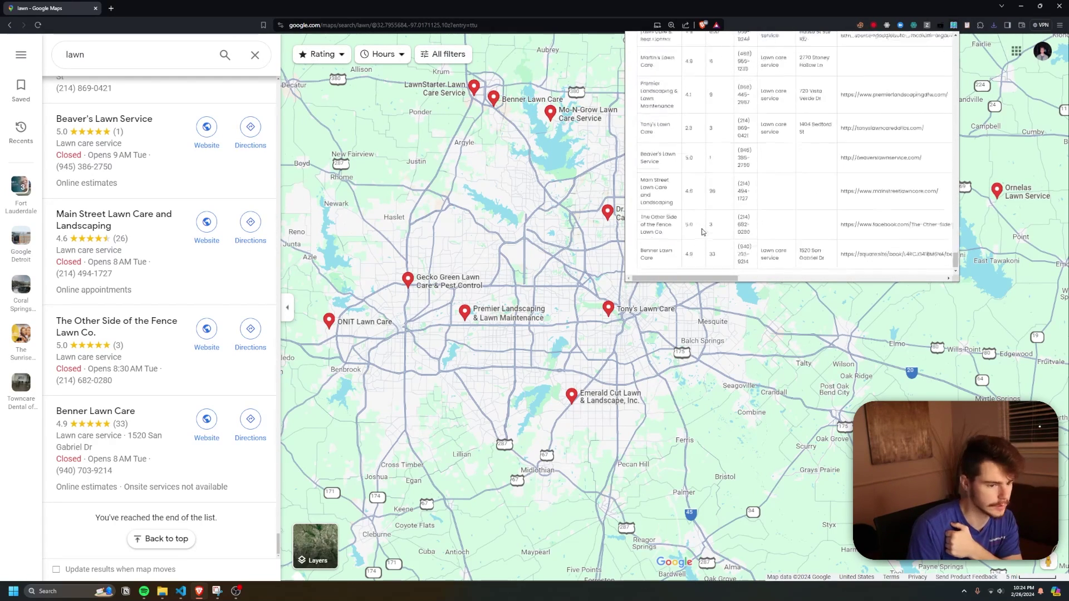
left_click(122, 58)
scroll(130, 473, "down", 10)
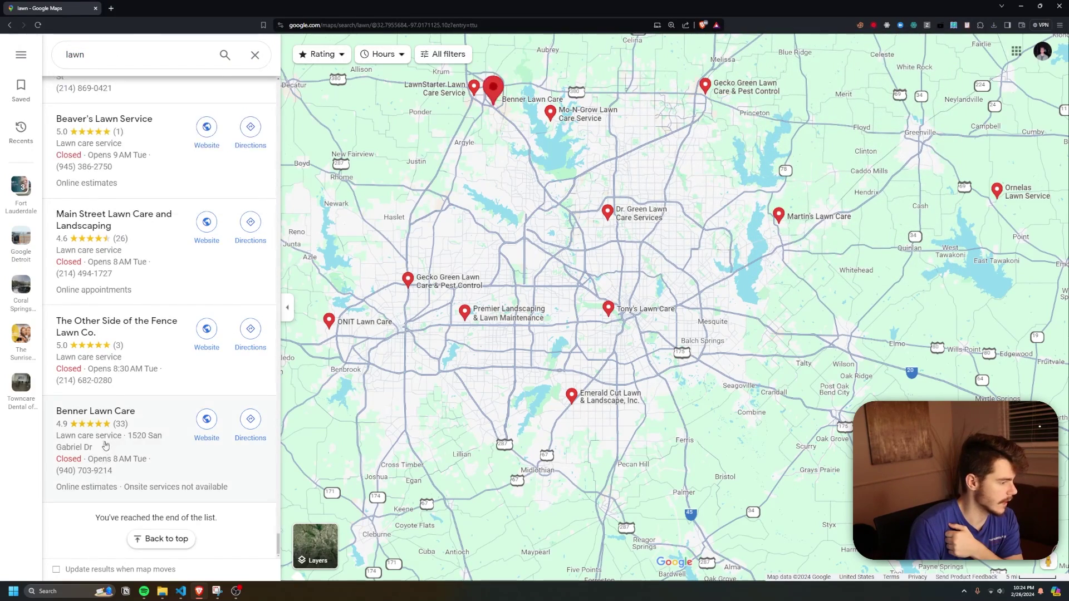
scroll(136, 372, "up", 10)
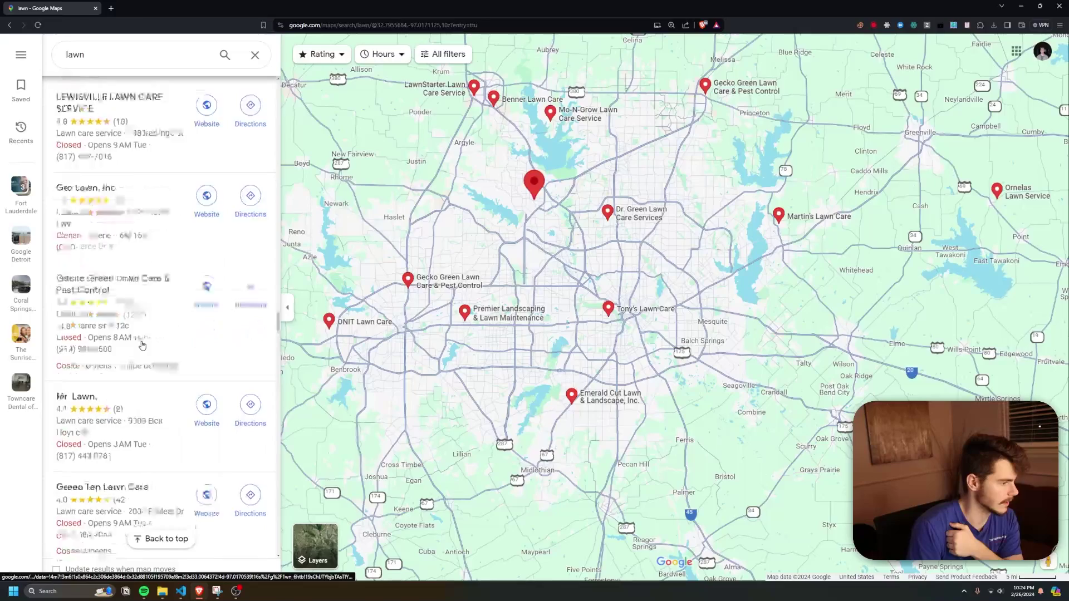
left_click(122, 55)
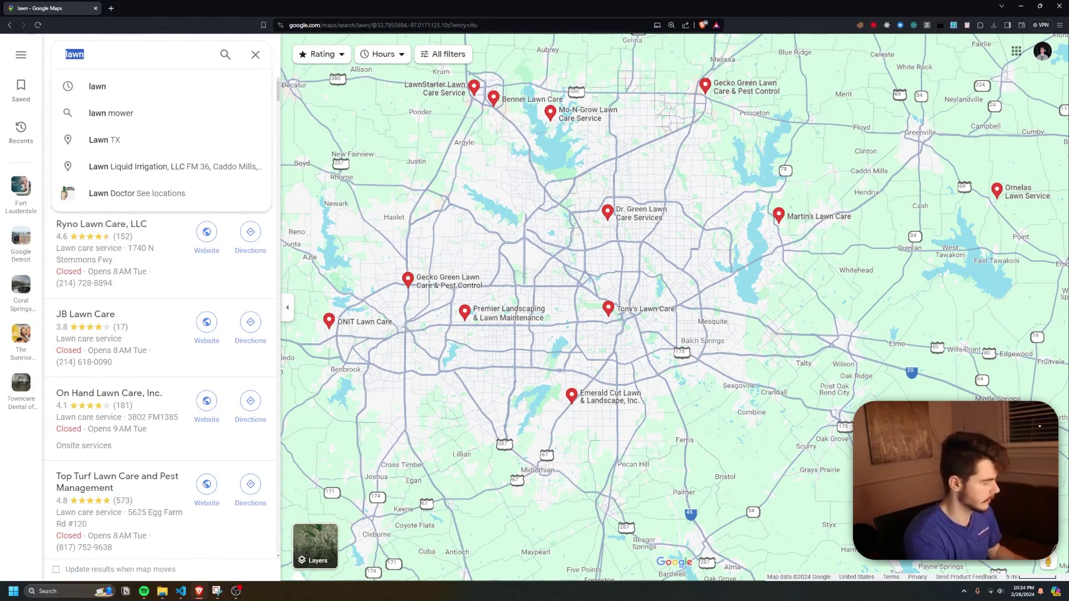
Step: Search for 'website design' and load the results to the end of the list
type("website design")
key("Return")
scroll(176, 314, "down", 3)
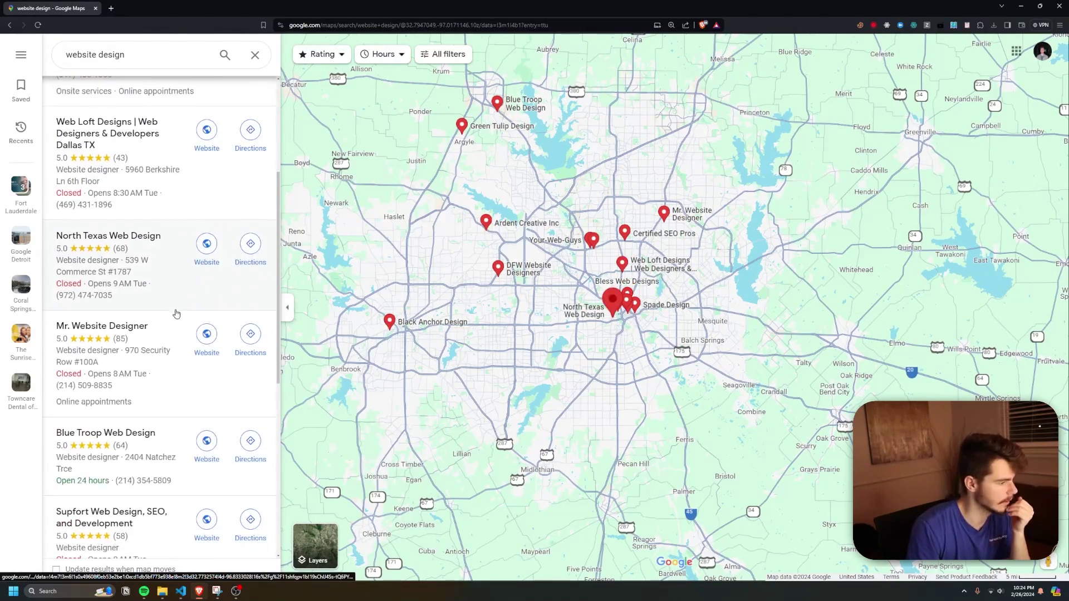
scroll(176, 314, "down", 15)
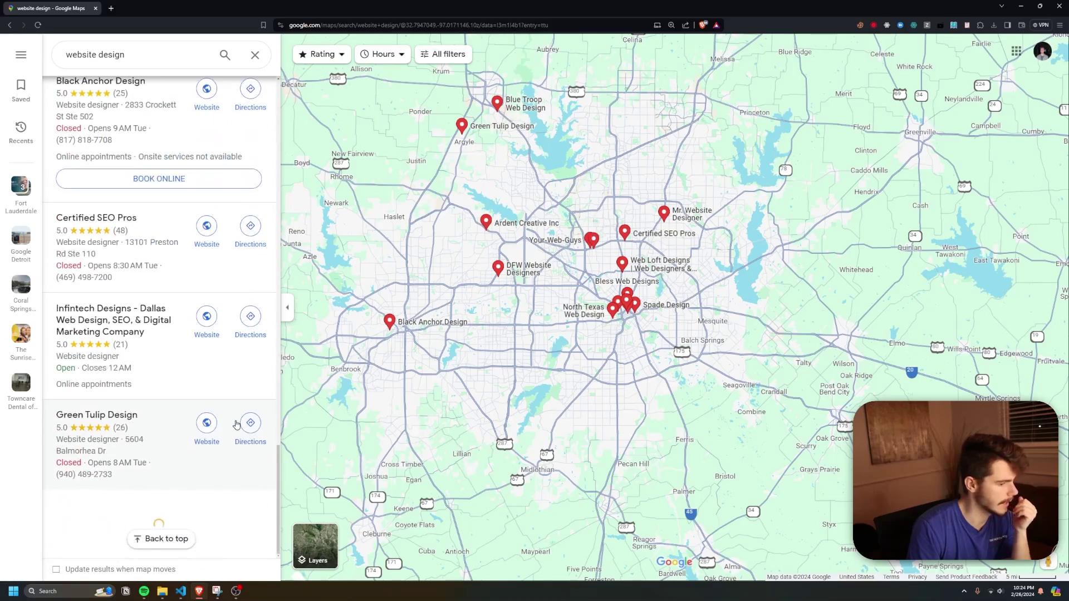
scroll(229, 429, "down", 10)
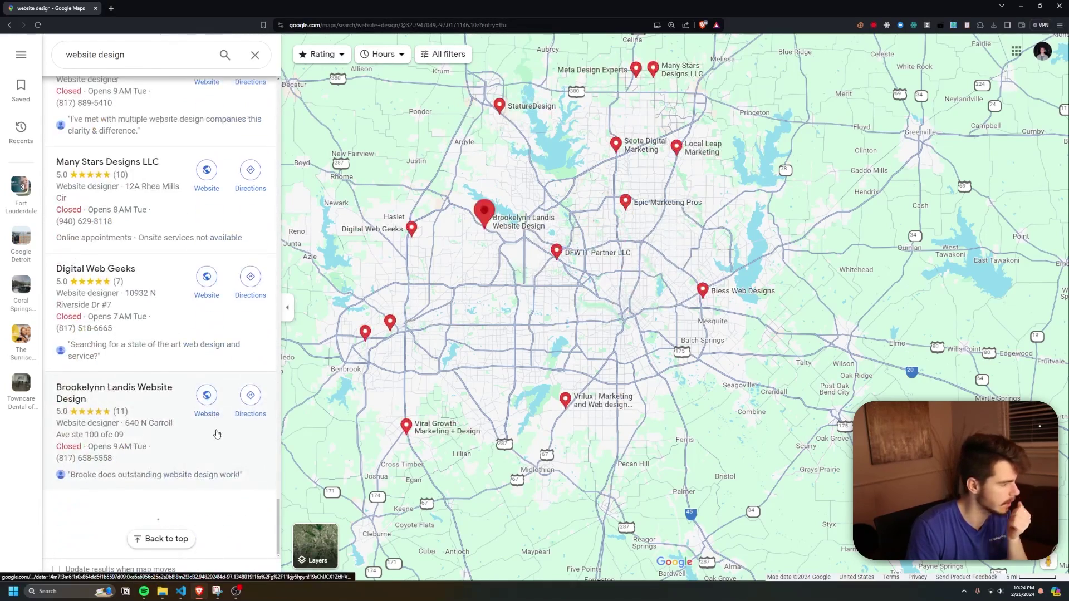
scroll(217, 433, "down", 10)
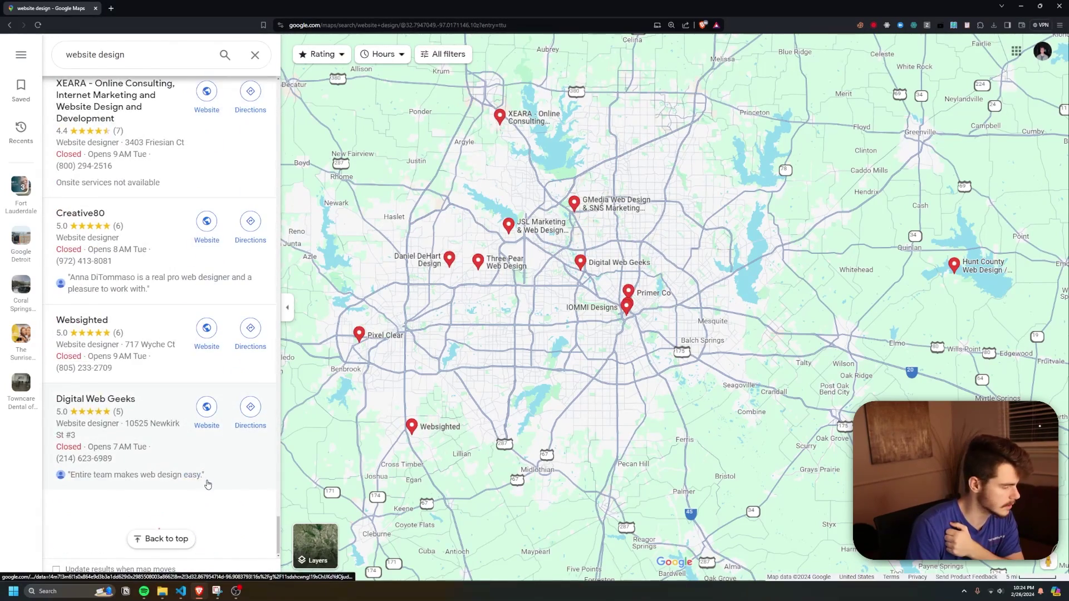
scroll(208, 484, "down", 3)
Step: Scrape the website design listings with Easy Scrape and enter the file name 'design'
left_click(954, 25)
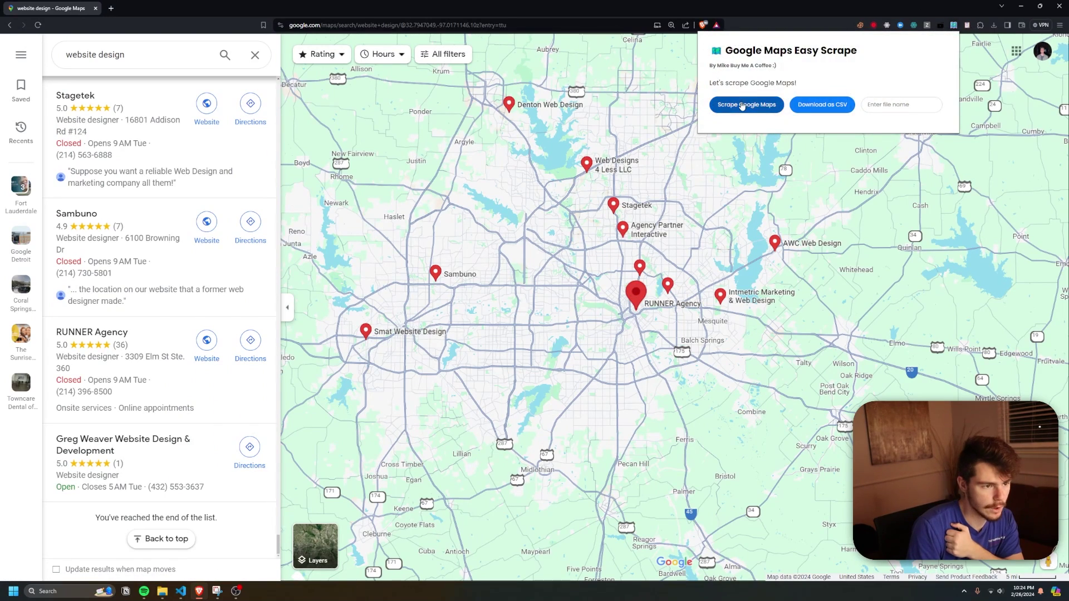
left_click(742, 105)
scroll(769, 207, "down", 10)
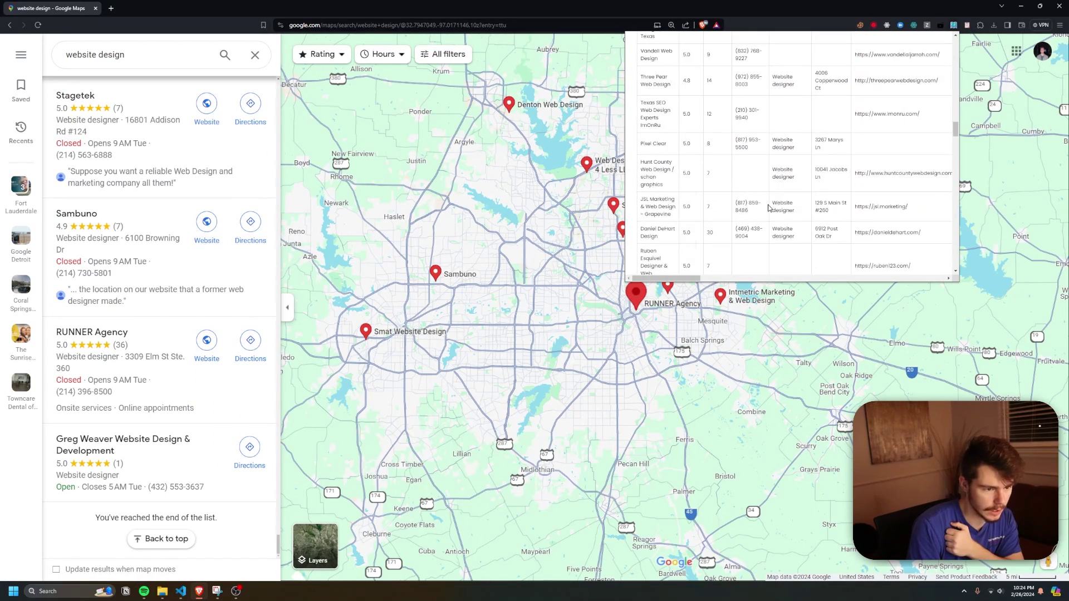
scroll(769, 208, "down", 15)
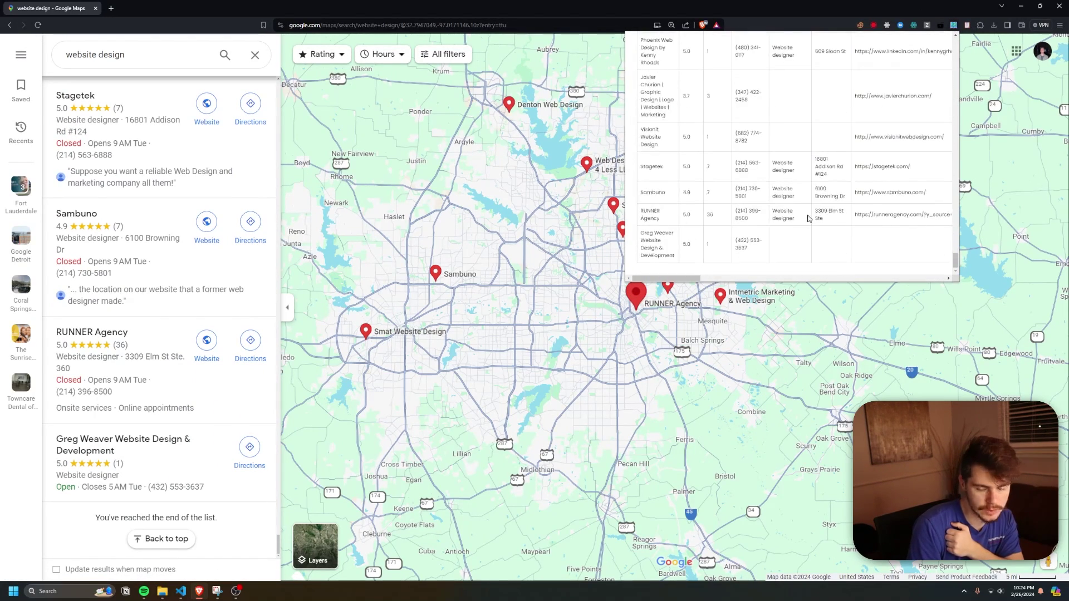
left_click_drag(956, 260, 929, 47)
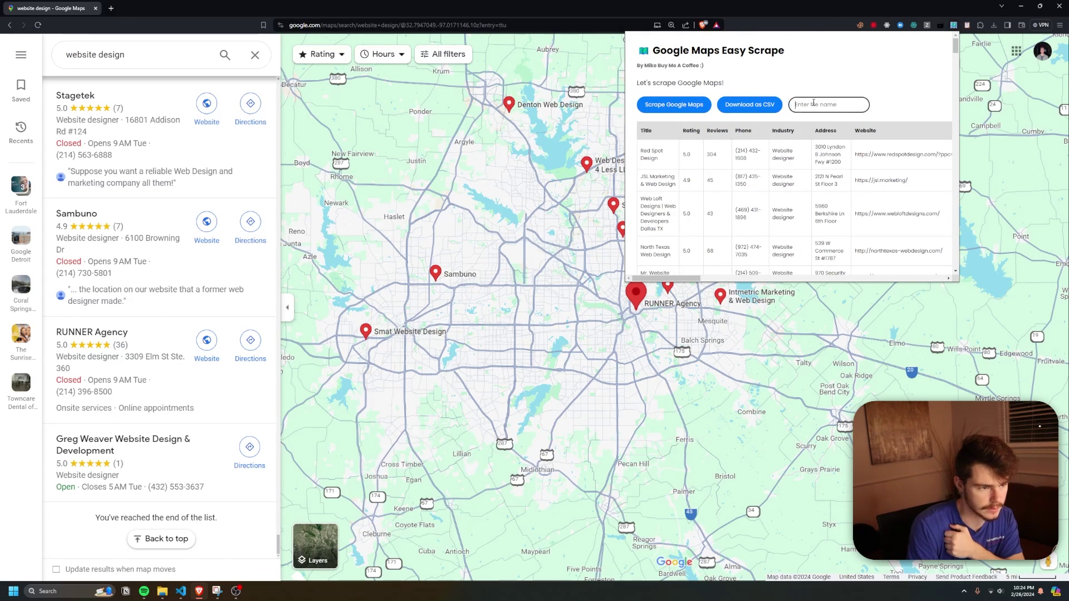
type("design texas")
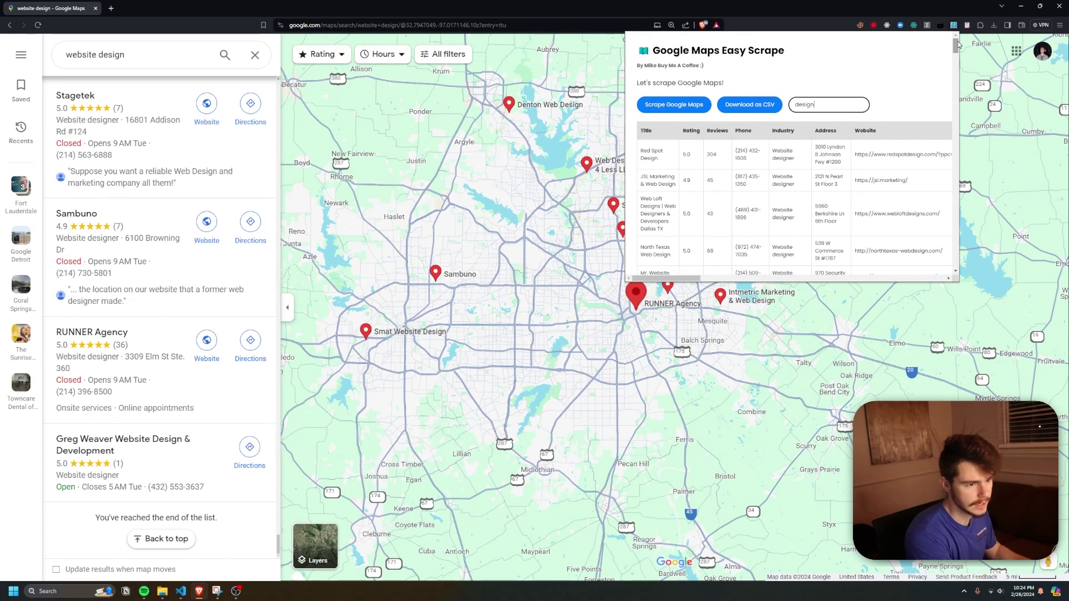
Step: Scroll through the scraped design_texas rows and close the ACTION NEEDED account warning
scroll(333, 430, "up", 5)
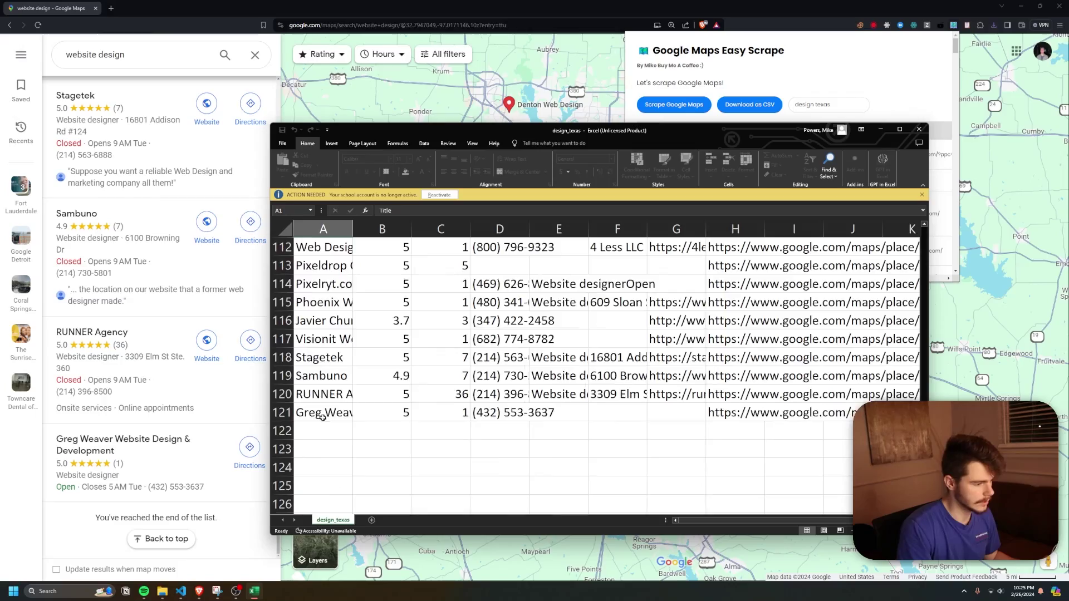
scroll(369, 398, "down", 8)
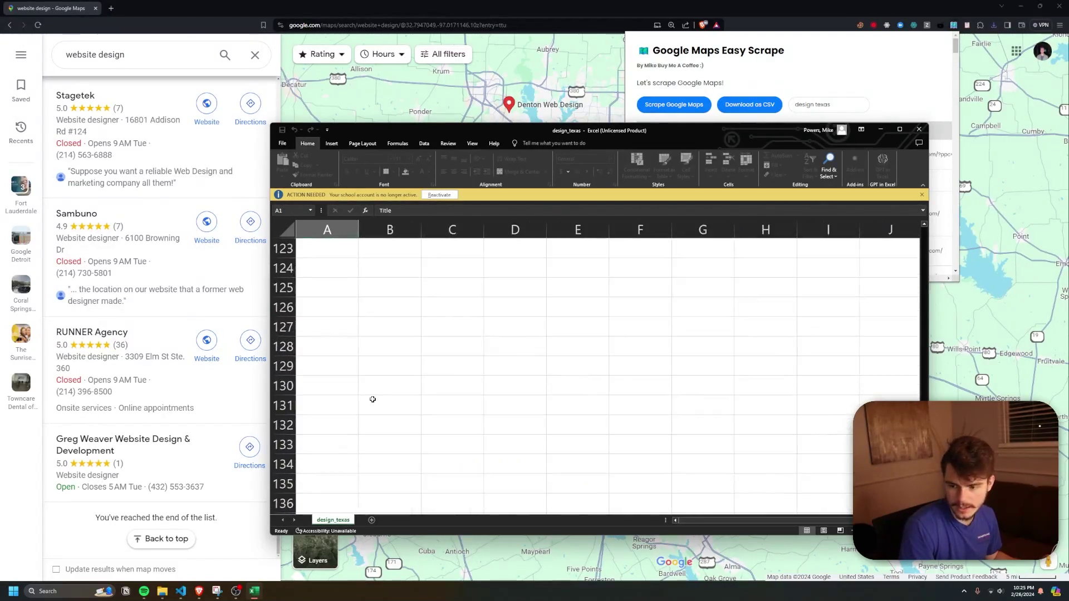
scroll(370, 398, "up", 15)
scroll(390, 395, "up", 20)
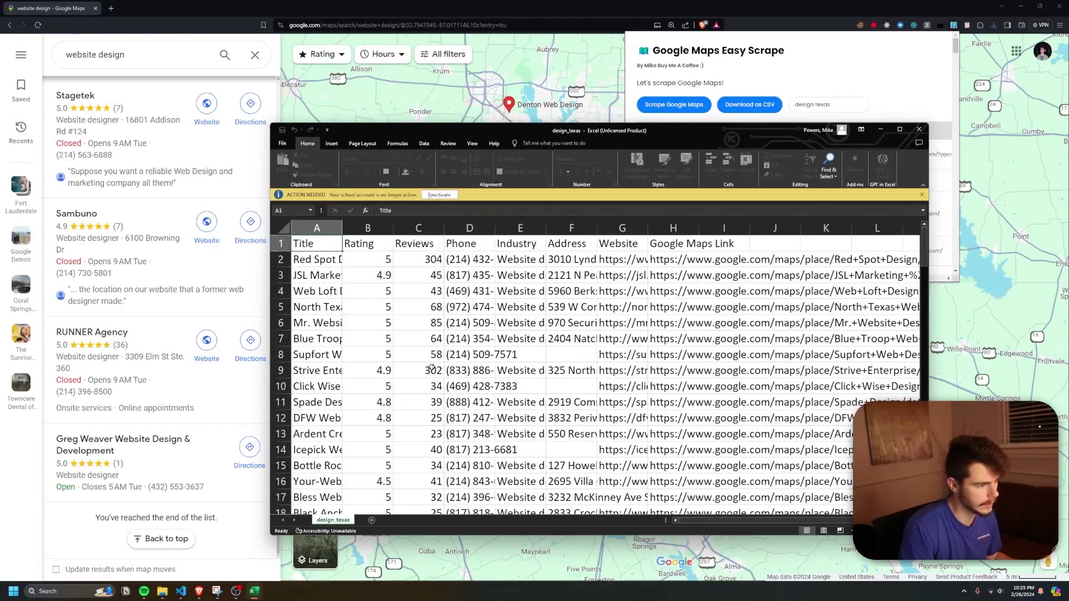
left_click(922, 196)
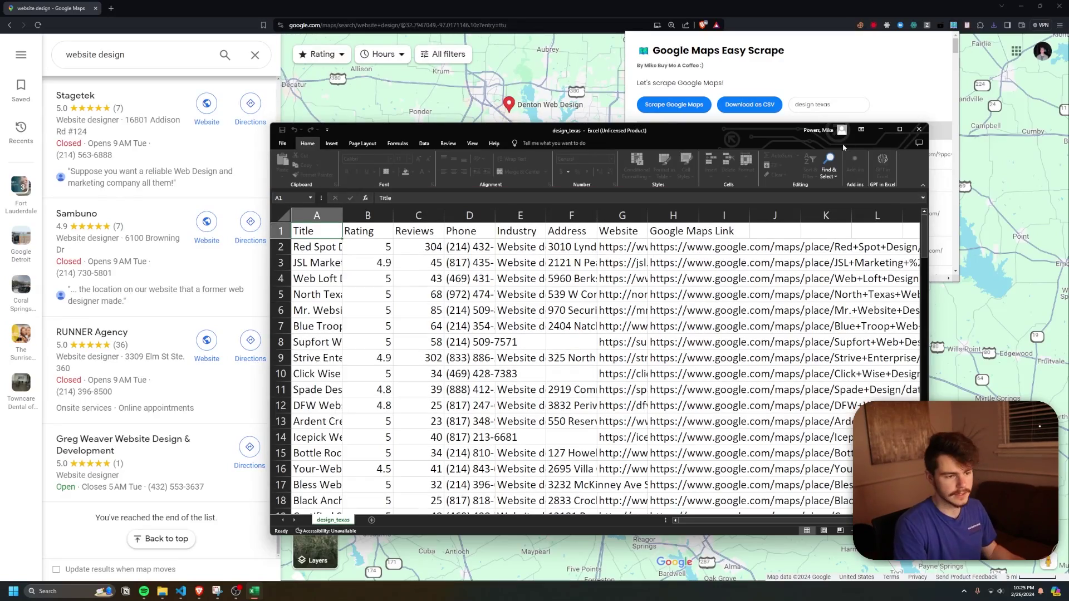
Step: Bring Brave forward, open a new tab with Easy Scrape, and head to a fresh Google Maps search
left_click(954, 25)
left_click(953, 25)
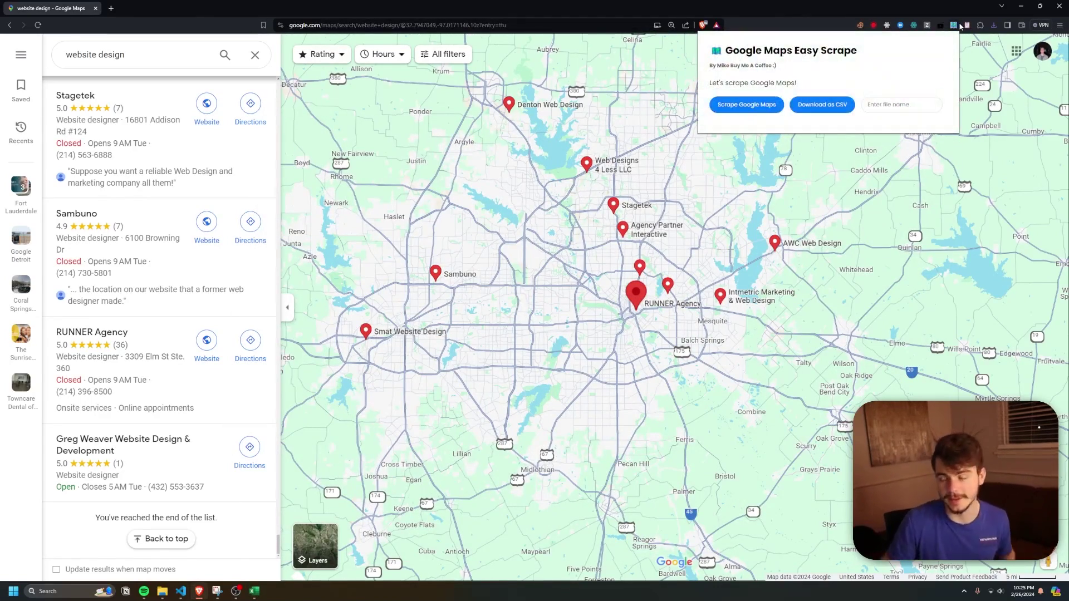
key("ctrl+t")
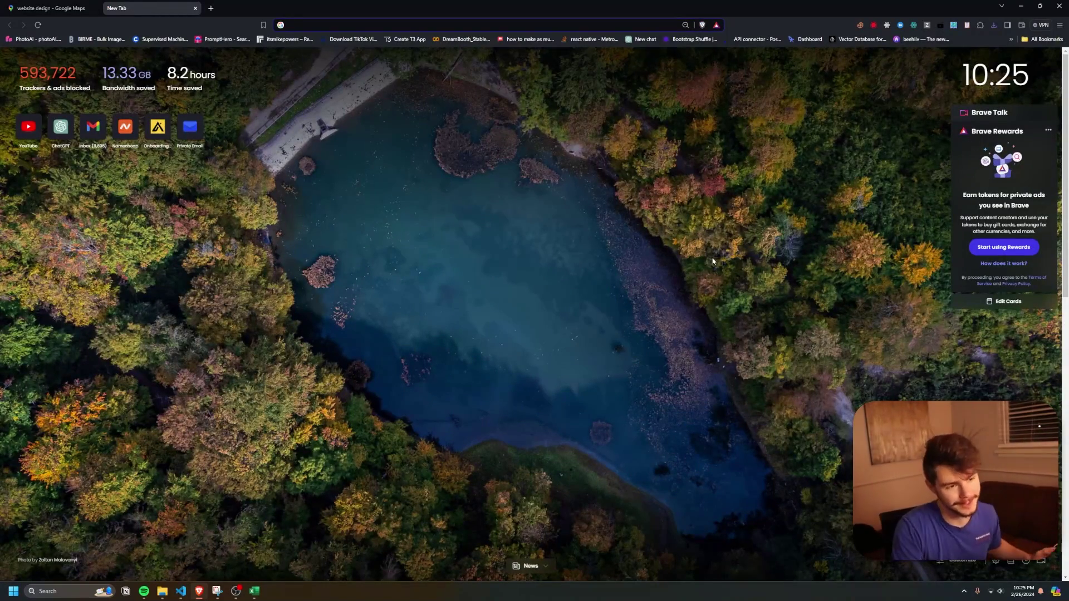
left_click(956, 25)
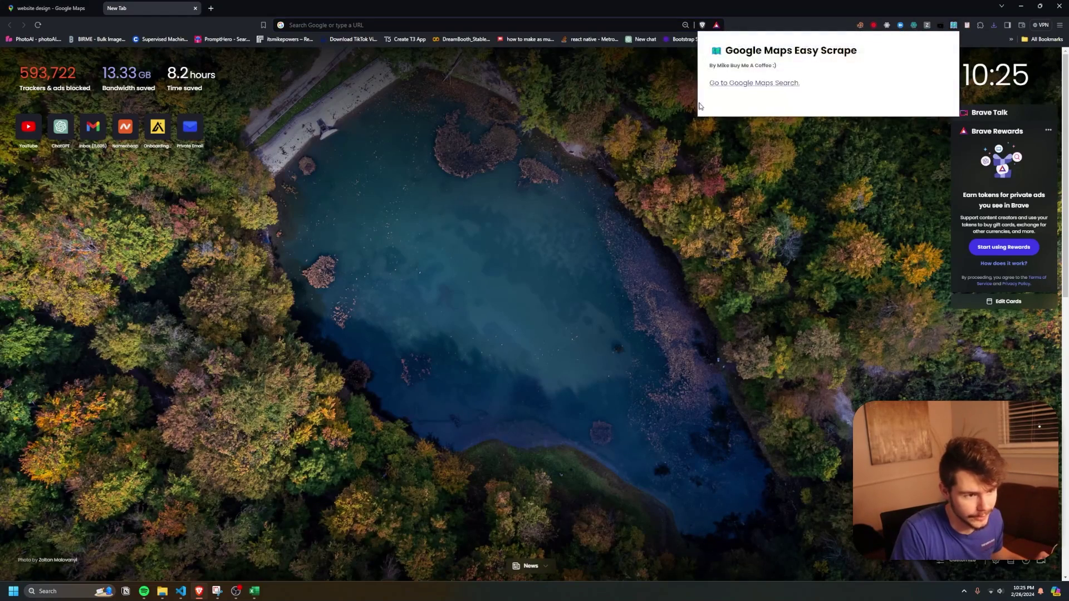
left_click(749, 83)
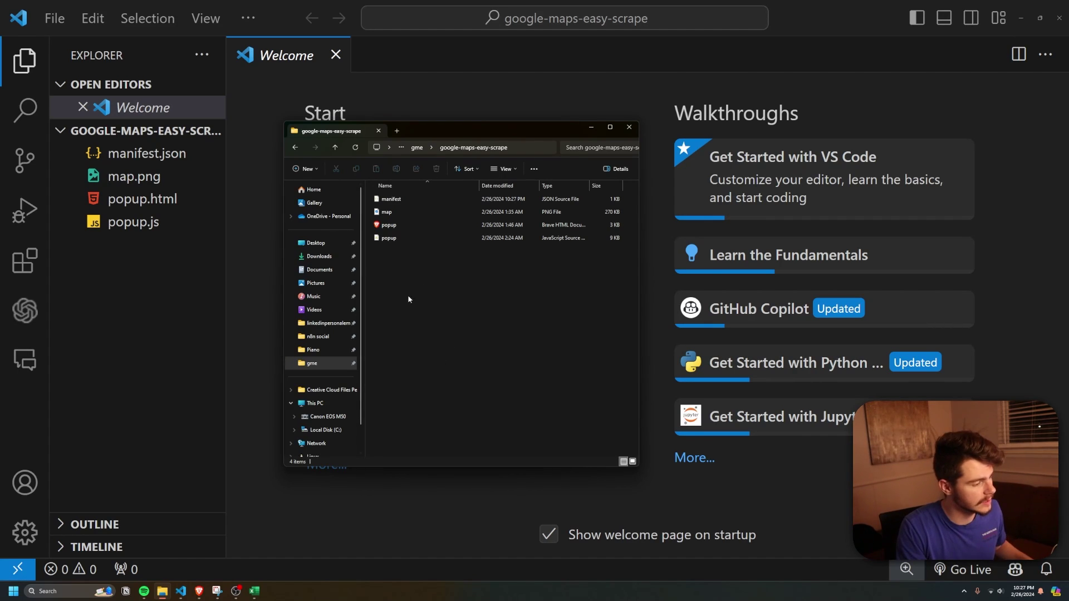
Step: Select manifest.json, map.png, popup.html and popup.js in the Explorer, then return to Brave
left_click_drag(461, 335, 349, 239)
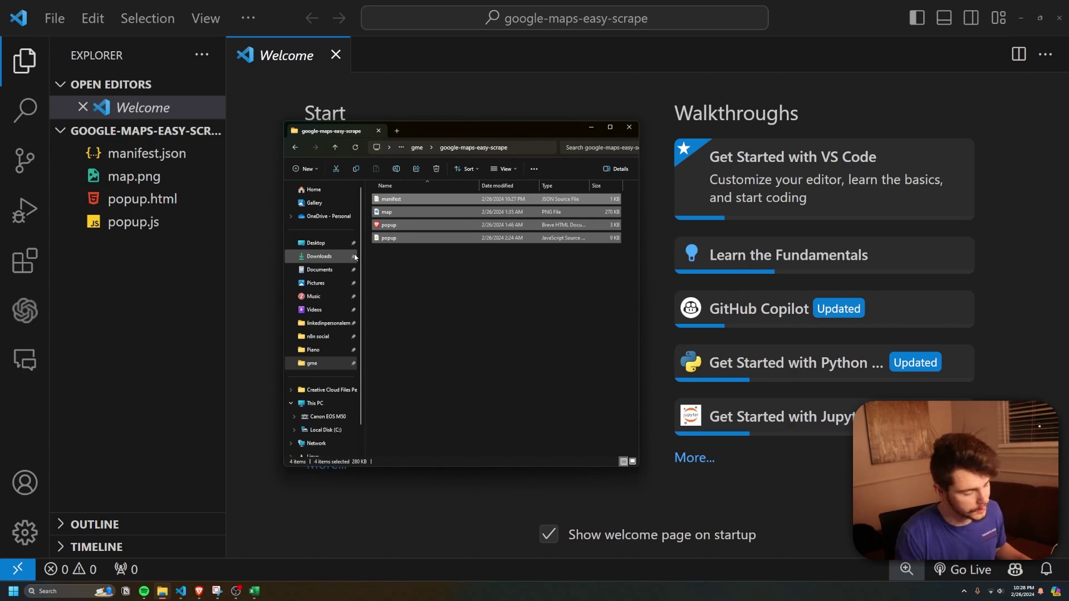
left_click(199, 592)
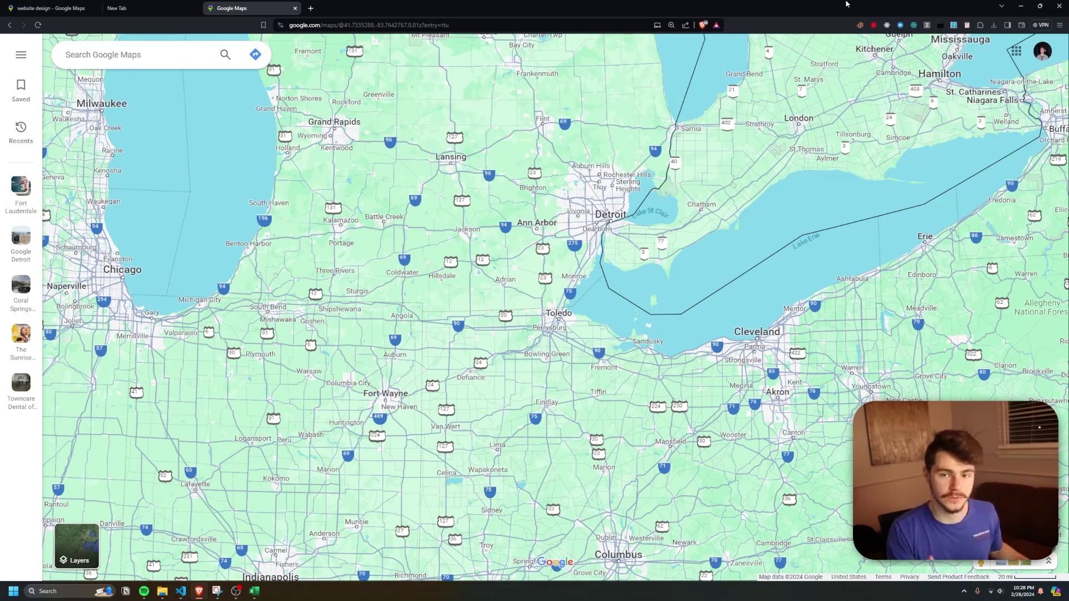
Step: Load the google-maps-easy-scrape folder via Load unpacked on brave://extensions, then return to Google Maps
left_click(1060, 25)
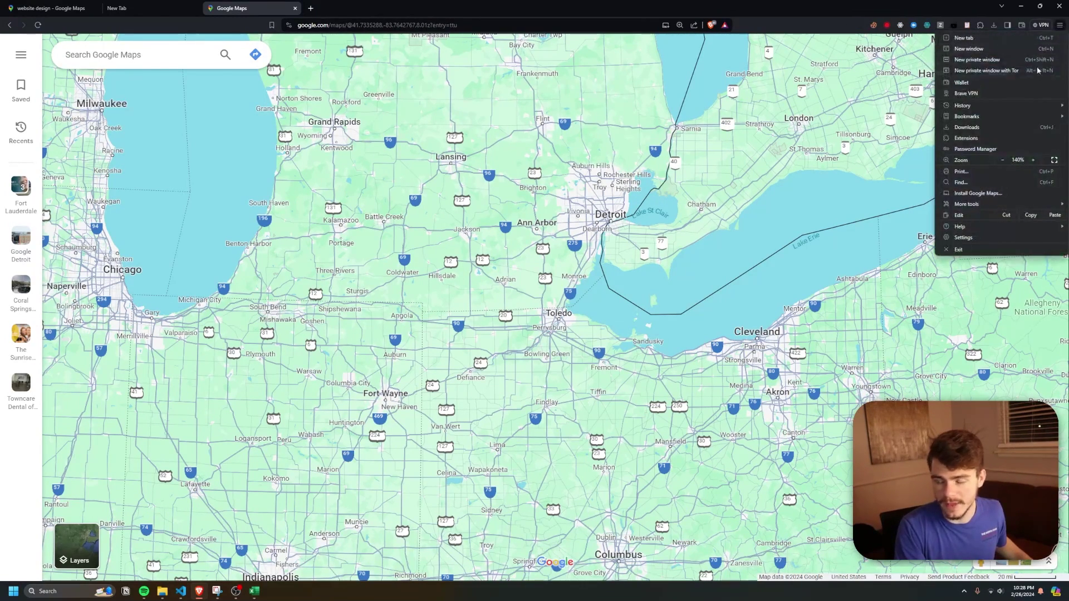
left_click(968, 138)
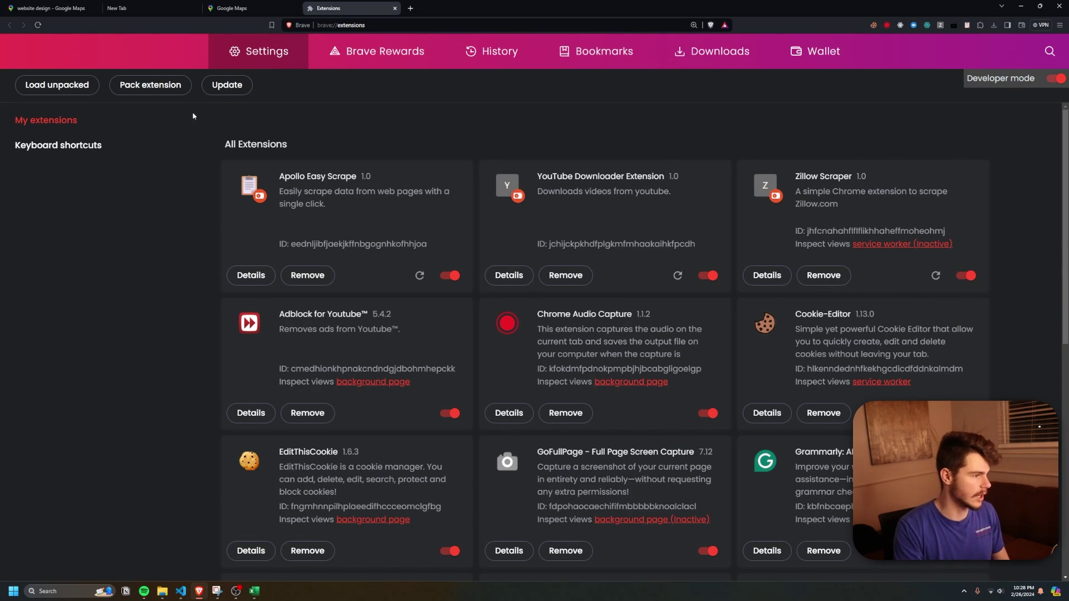
left_click(55, 96)
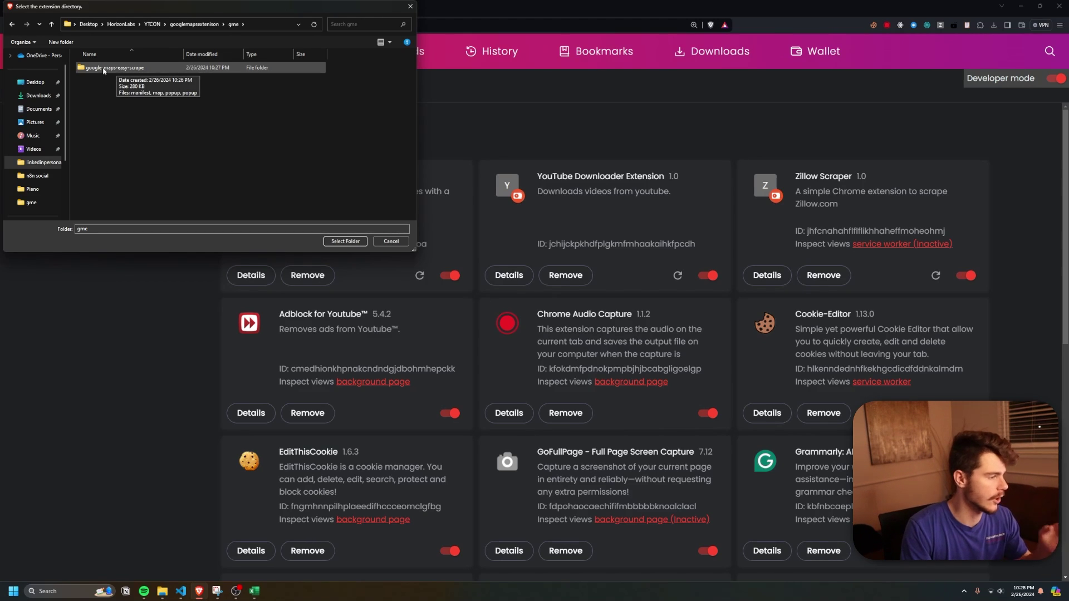
left_click(122, 73)
double_click(123, 68)
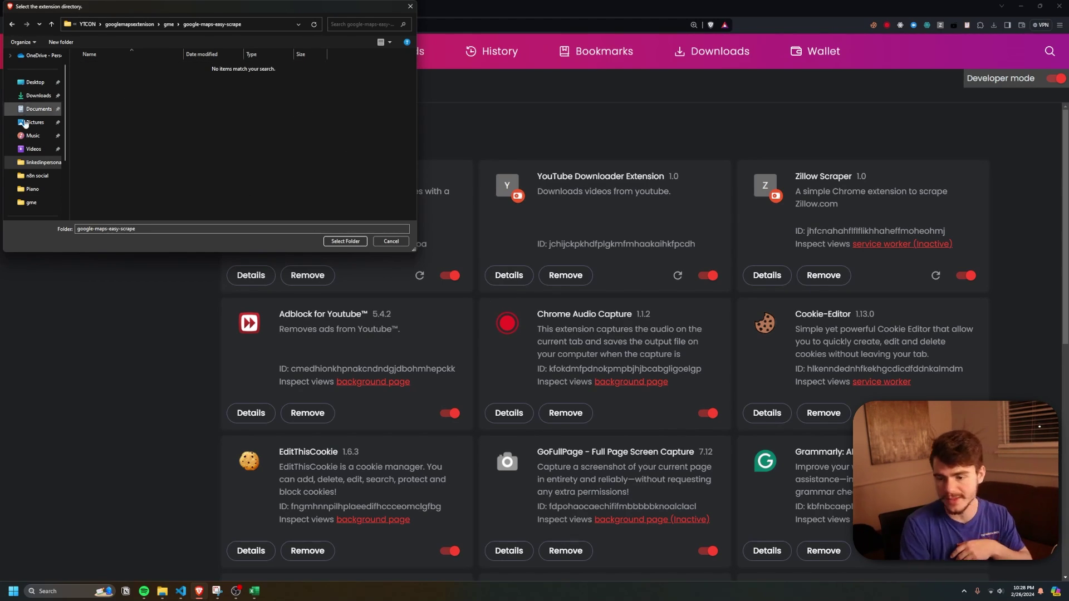
left_click(352, 245)
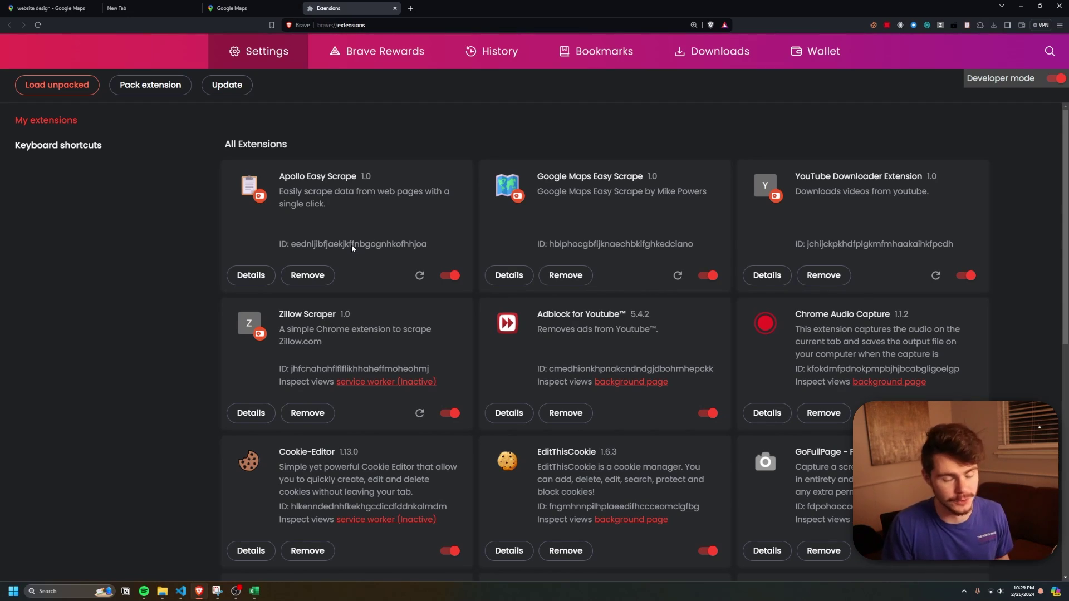
left_click(484, 186)
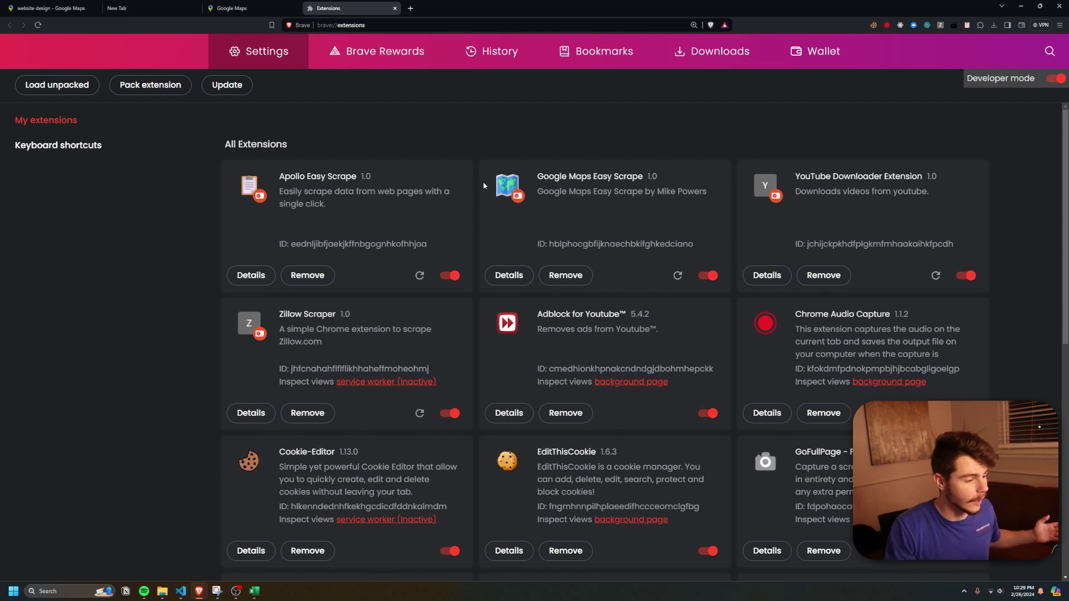
left_click(245, 7)
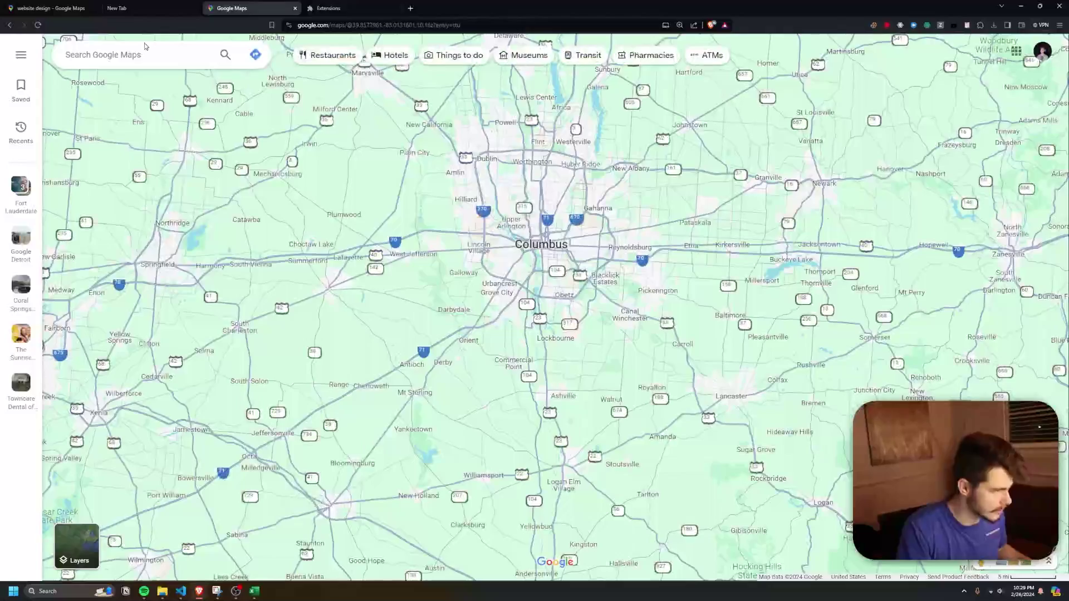
Step: Search Google Maps for 'law' and scroll the results list to its end
left_click(145, 47)
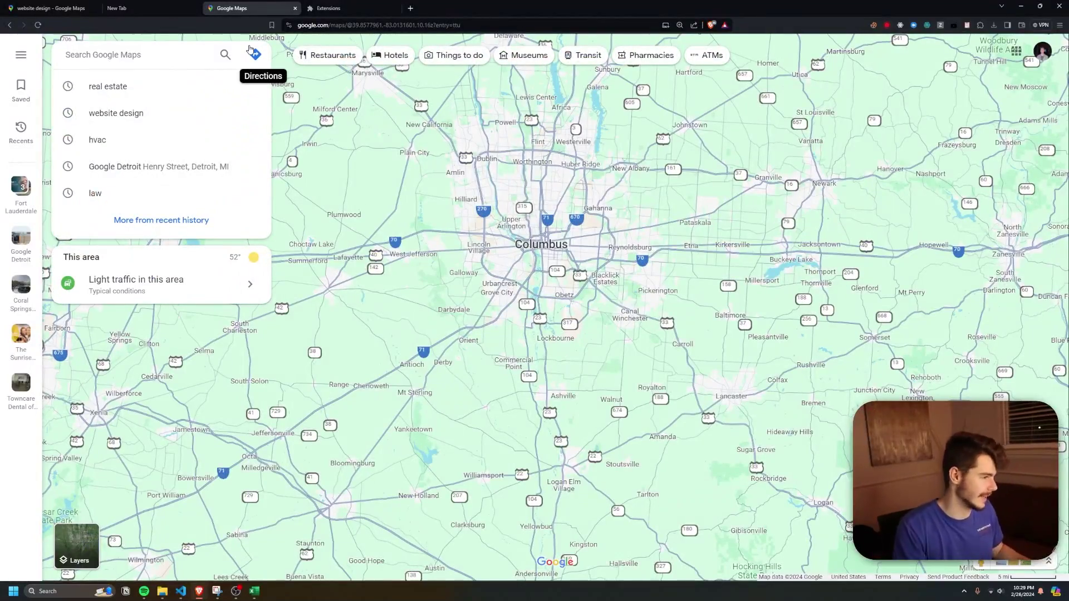
type("law")
key("Return")
scroll(167, 334, "down", 10)
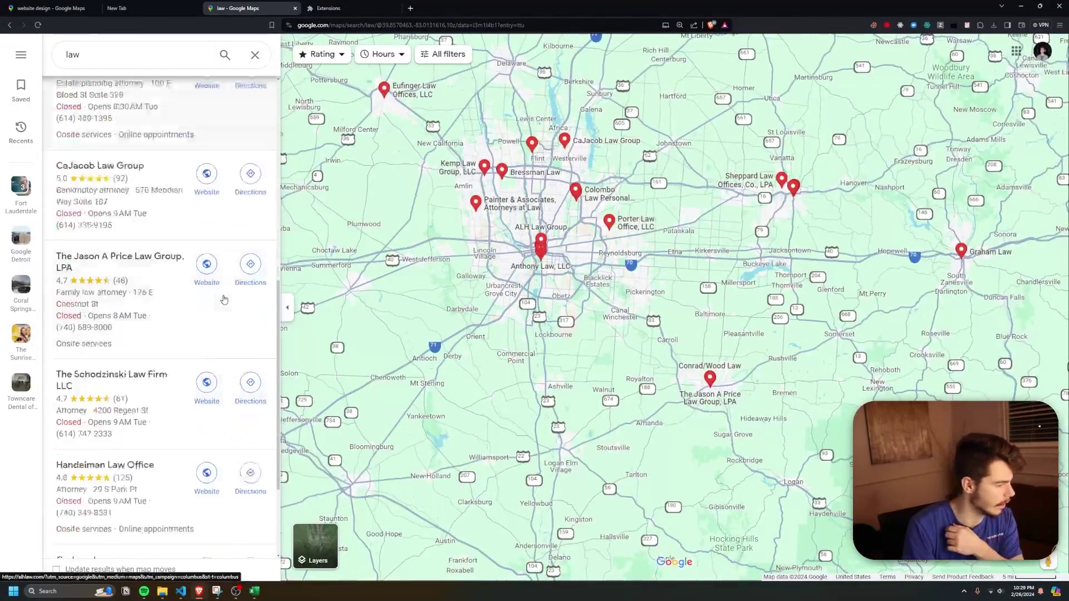
scroll(231, 362, "down", 15)
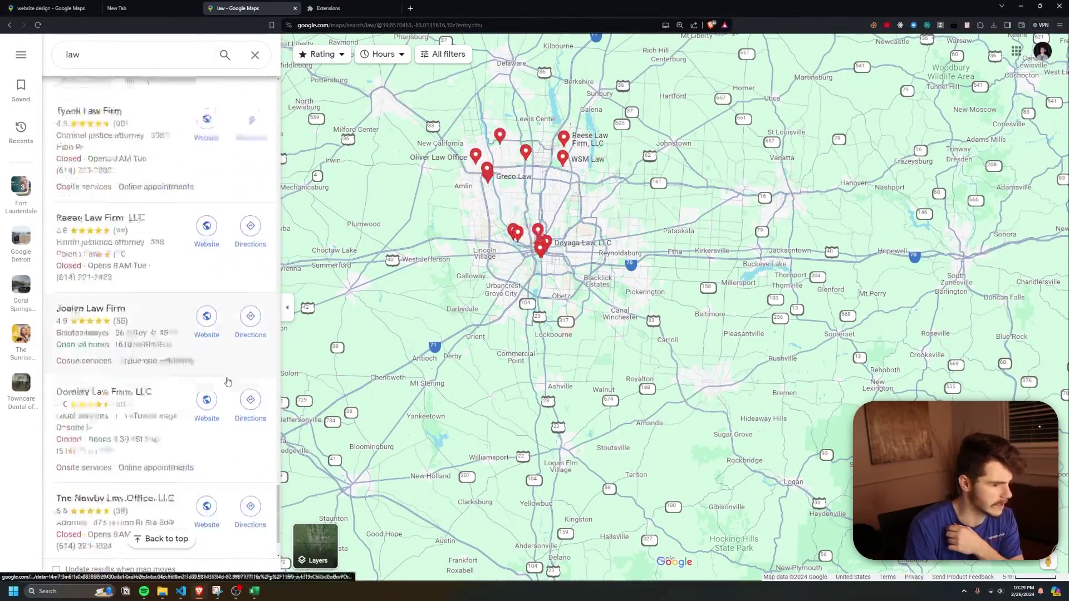
scroll(218, 398, "down", 15)
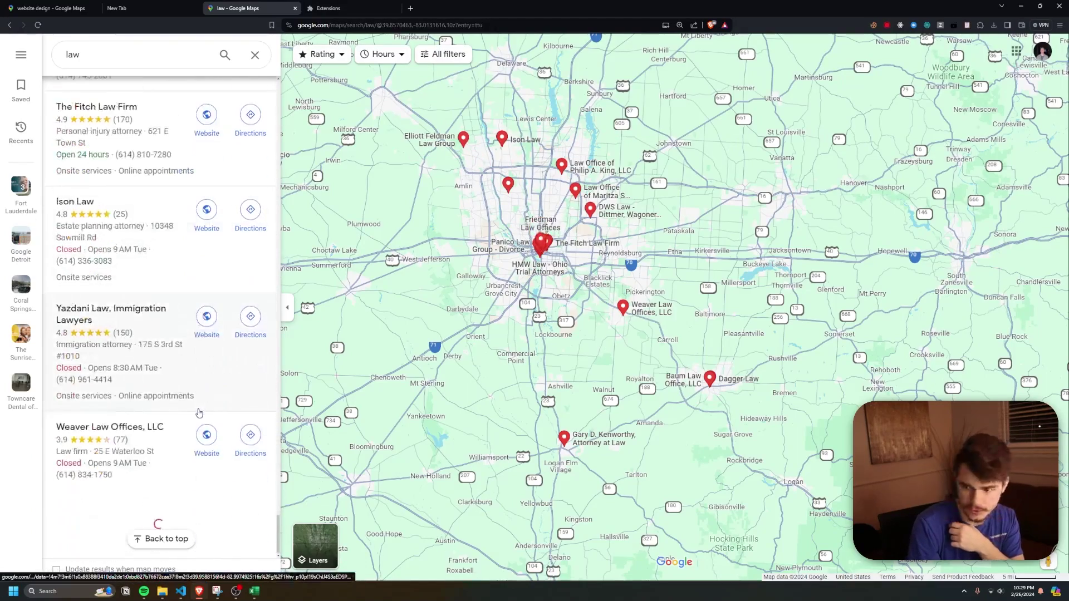
scroll(206, 407, "down", 15)
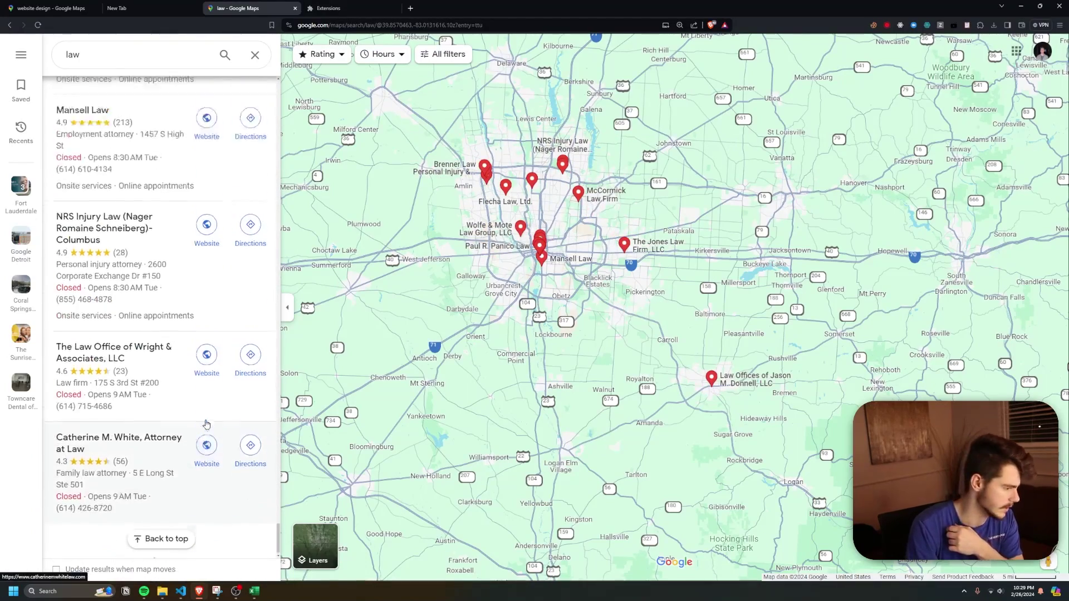
scroll(204, 418, "down", 10)
Step: Pin Google Maps Easy Scrape to the toolbar from the Extensions menu
left_click(980, 25)
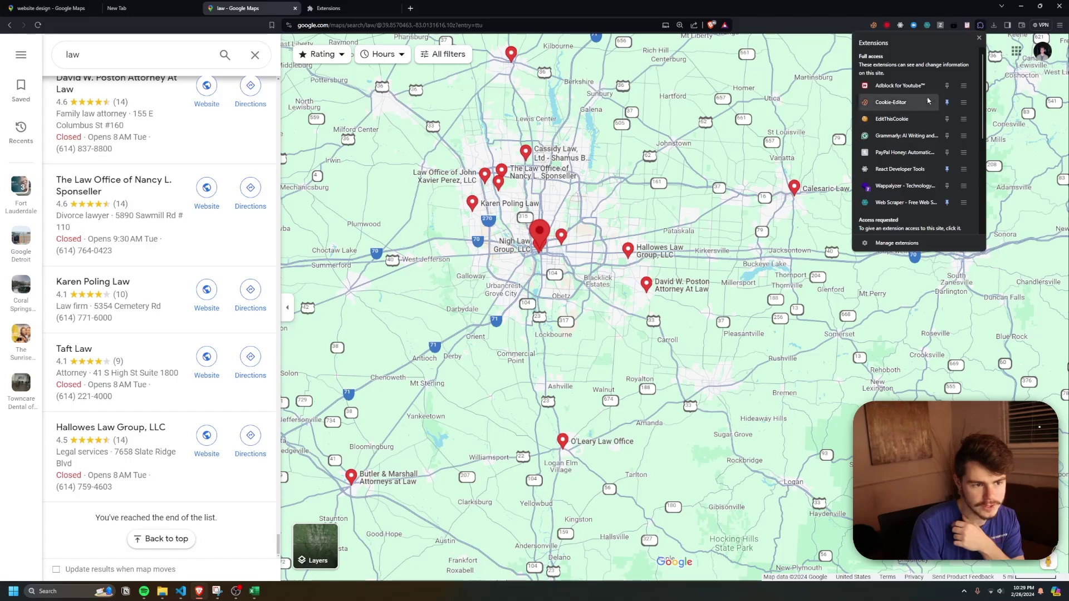
scroll(943, 161, "down", 2)
left_click(947, 108)
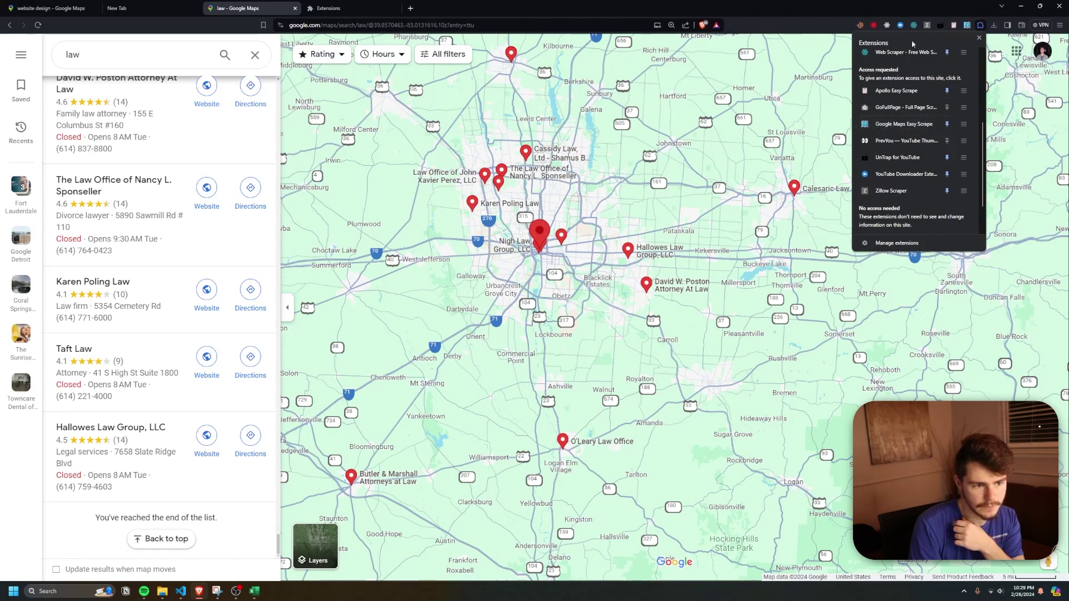
left_click(833, 25)
Step: Run Scrape Google Maps in the Easy Scrape popup and scroll through the resulting law table
left_click(967, 25)
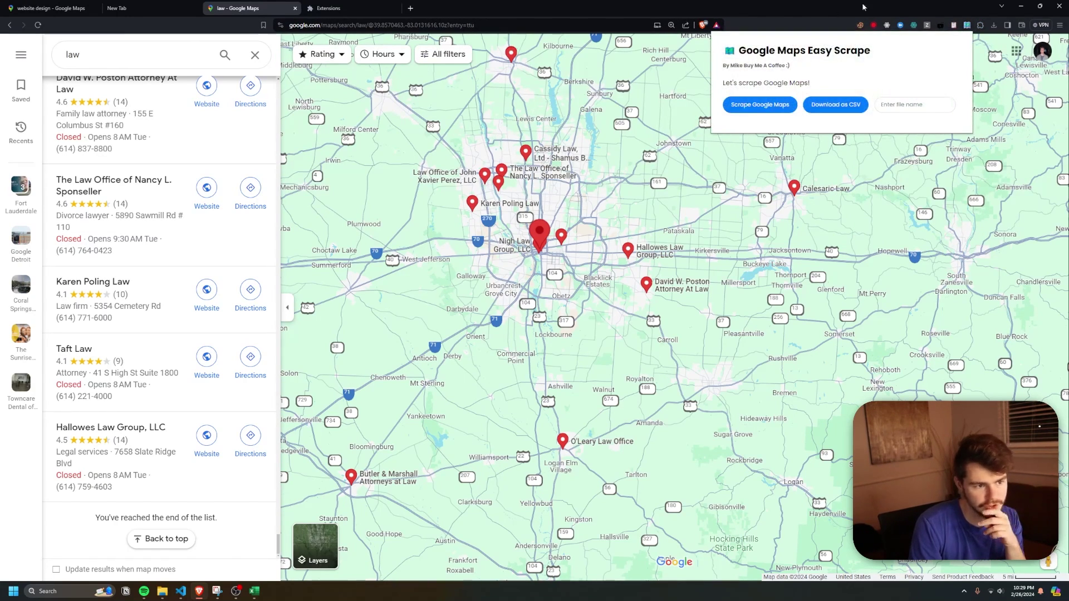
left_click(757, 108)
scroll(752, 161, "down", 10)
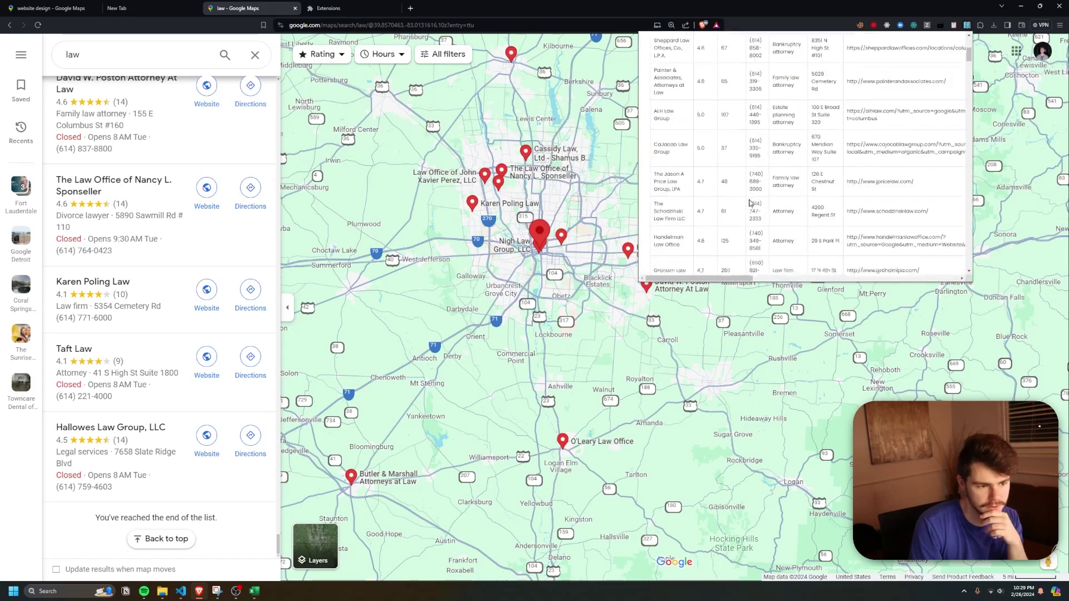
scroll(756, 200, "down", 10)
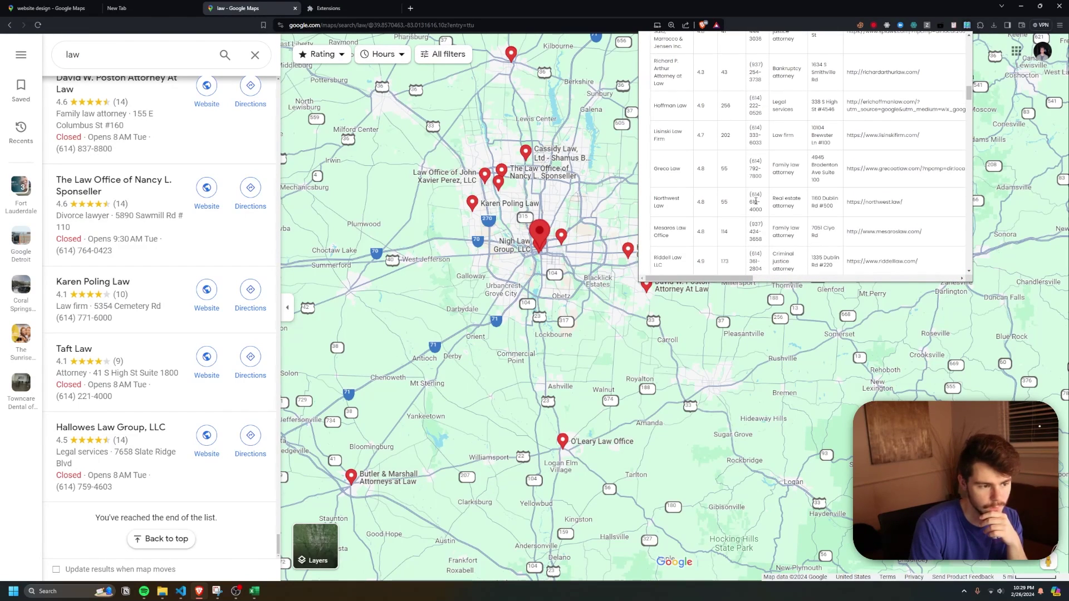
scroll(759, 201, "down", 10)
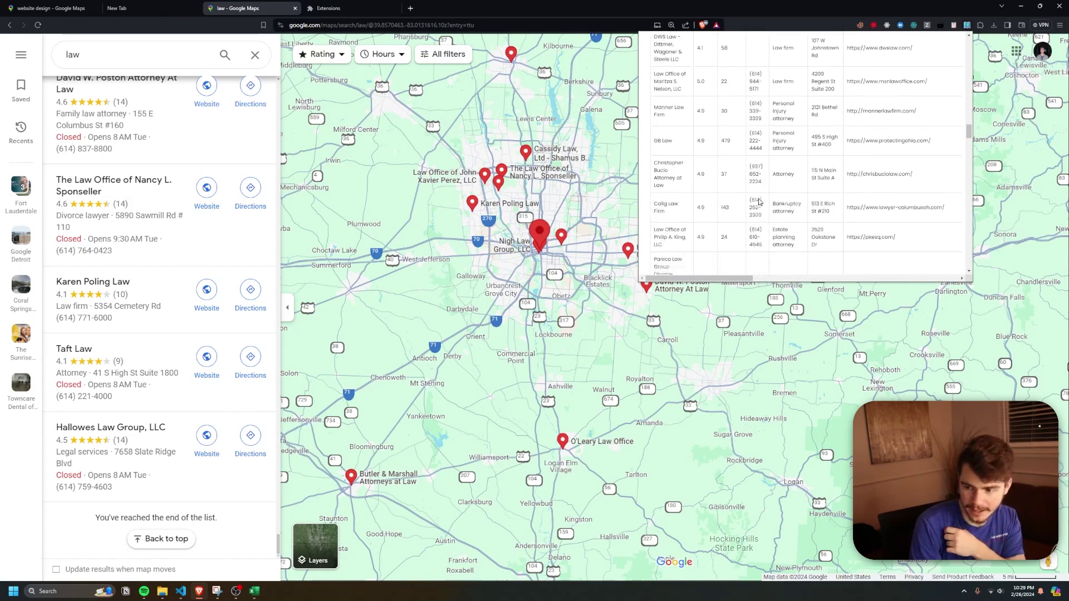
scroll(775, 196, "down", 8)
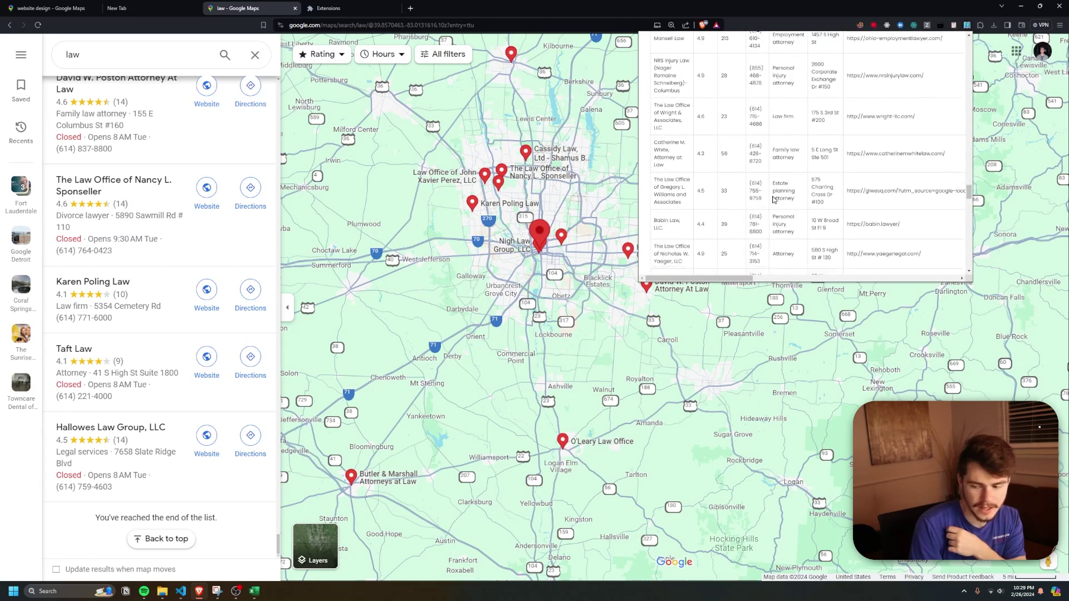
scroll(724, 251, "down", 8)
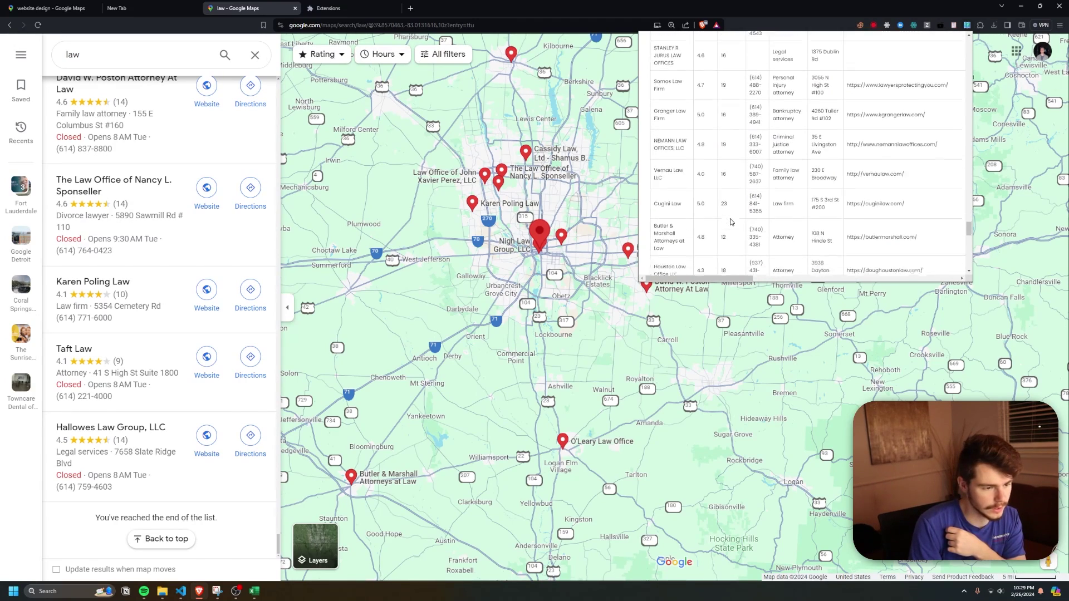
scroll(740, 263, "up", 20)
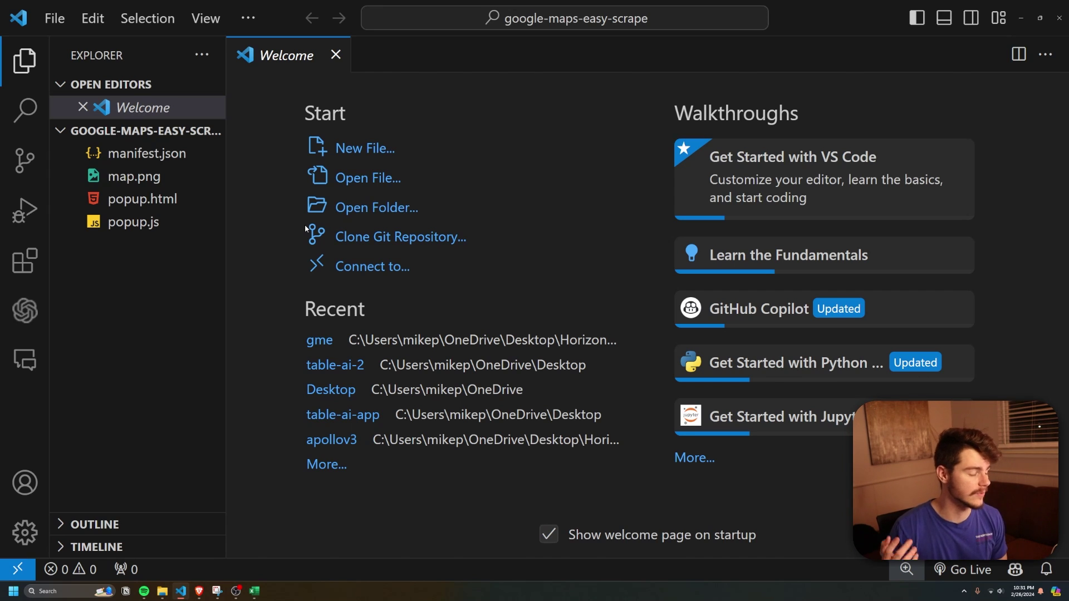
Step: View popup.js and the map.png icon, then highlight manifest.json's name and icons entries
left_click(134, 222)
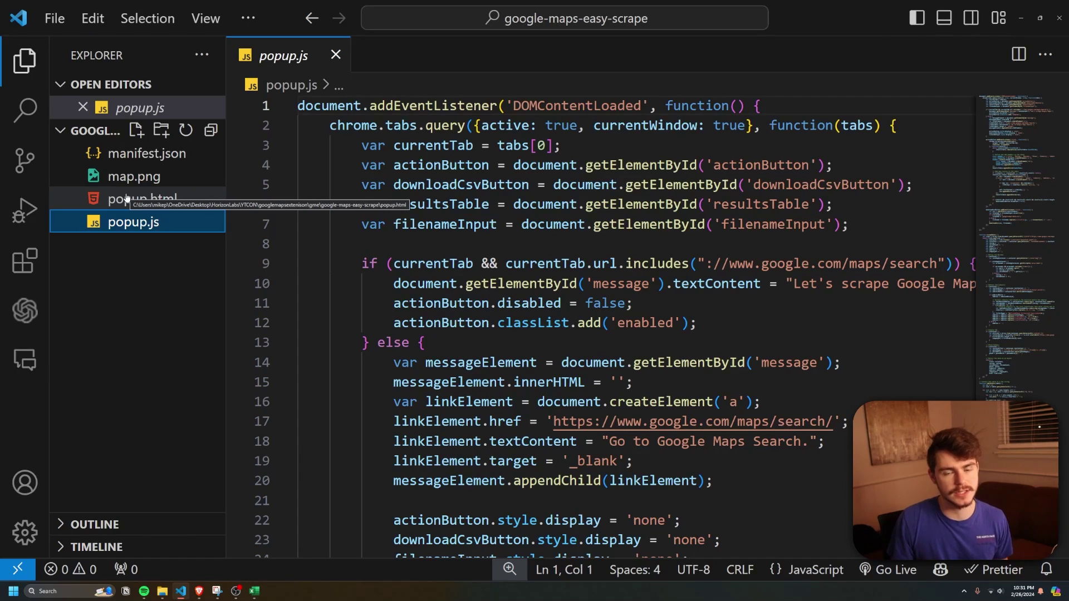
left_click(102, 178)
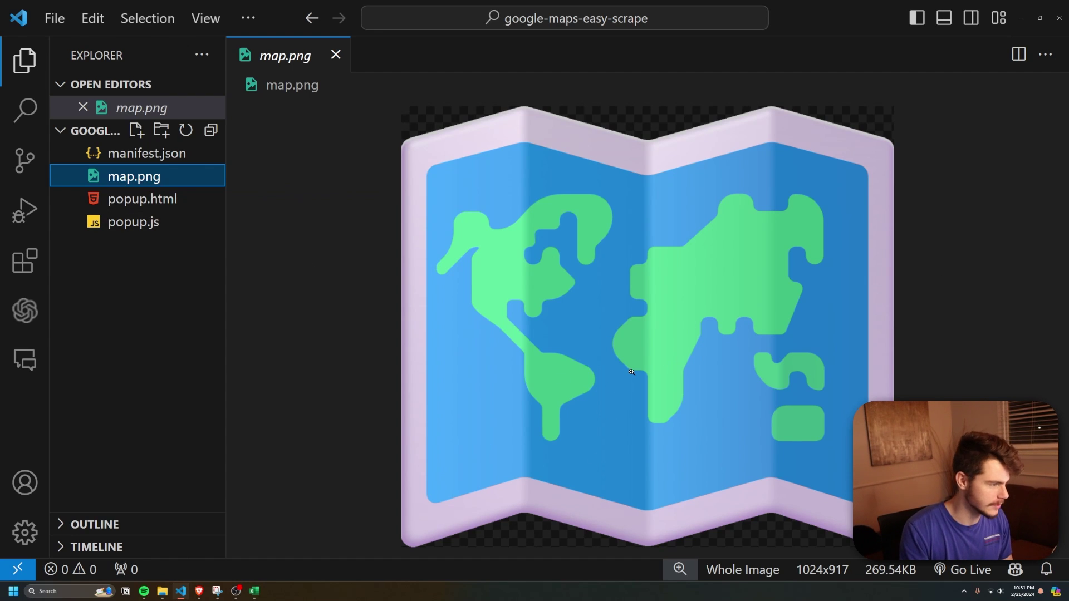
key("Up")
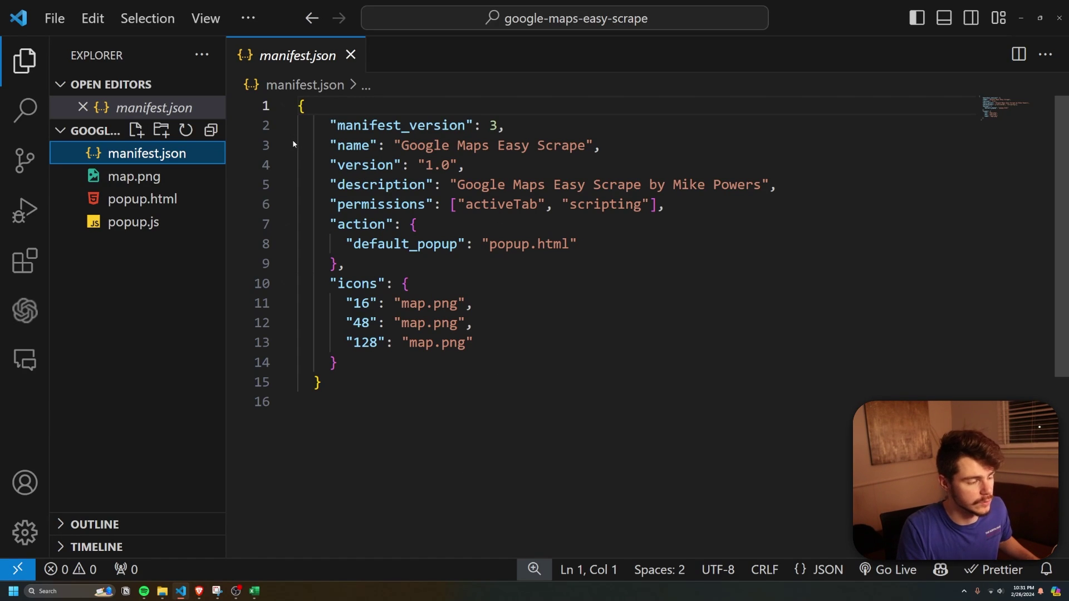
left_click_drag(324, 146, 715, 147)
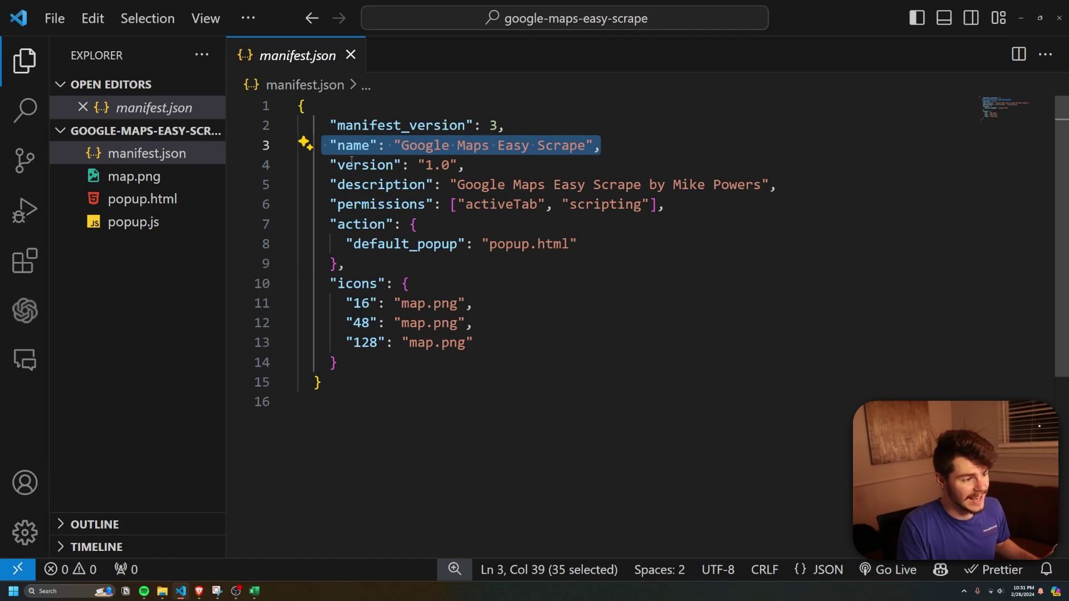
left_click(351, 184)
left_click(411, 204)
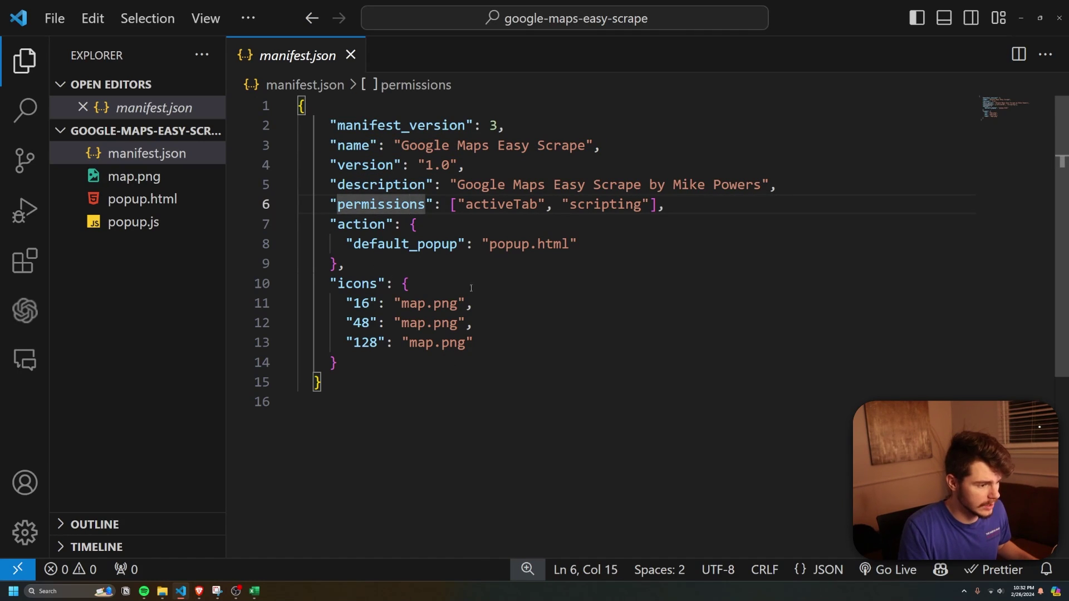
left_click_drag(471, 288, 301, 402)
left_click(564, 283)
Step: Highlight manifest.json's permissions line and the default_popup action entry
key("shift+Down")
key("shift+End")
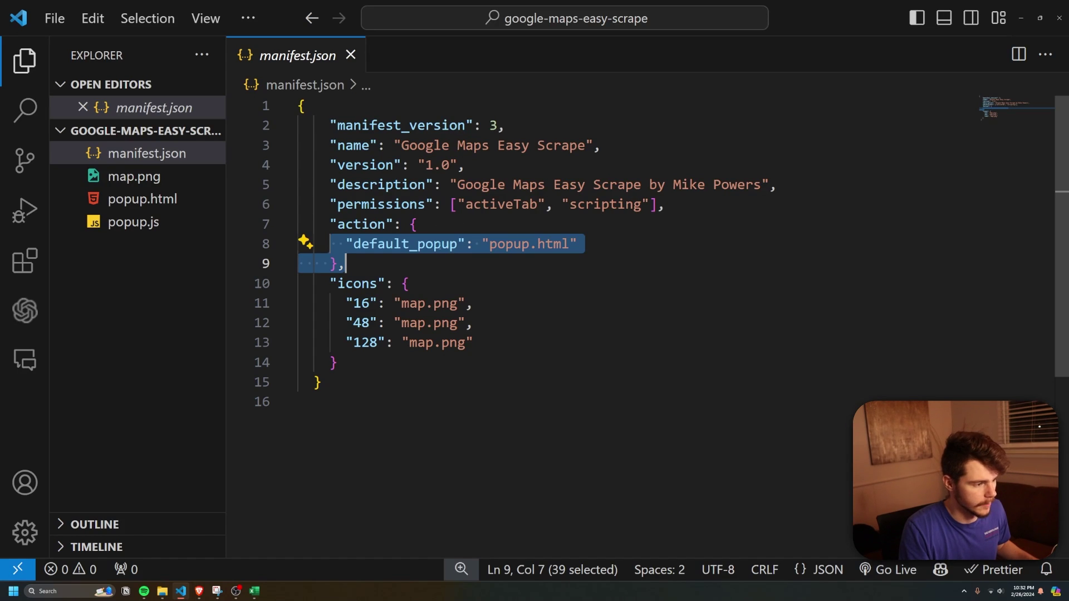
left_click_drag(307, 205, 665, 204)
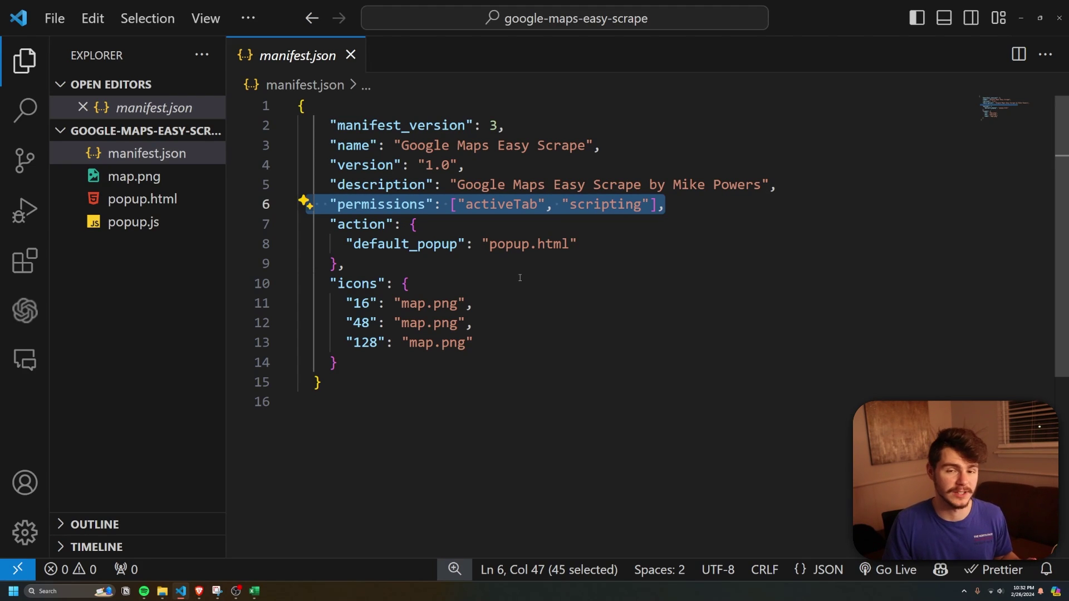
left_click(395, 426)
key("ctrl+shift+Home")
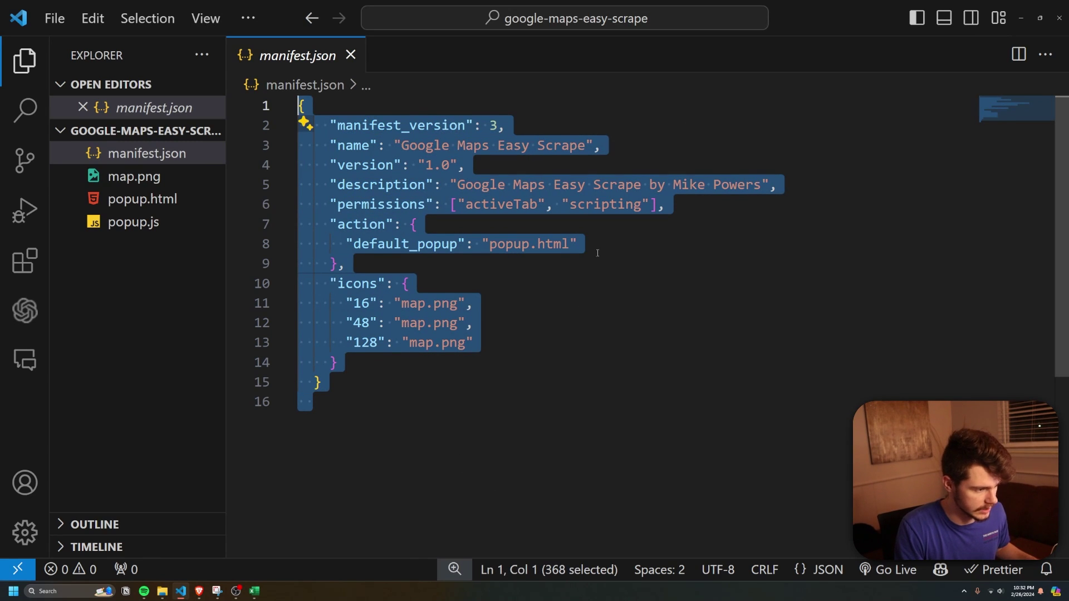
left_click(509, 269)
key("shift+Up")
key("shift+Up")
key("shift+Up")
key("shift+Home")
key("shift+Home")
left_click_drag(348, 253, 618, 247)
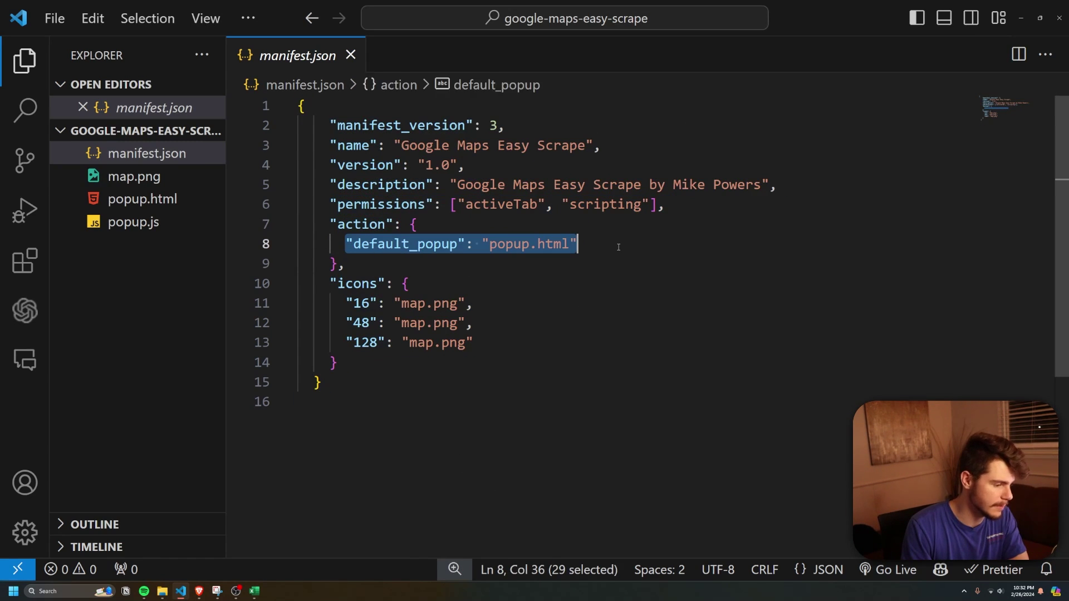
Step: Open popup.html and highlight its Google Maps Easy Scrape title and the style rules
left_click(111, 201)
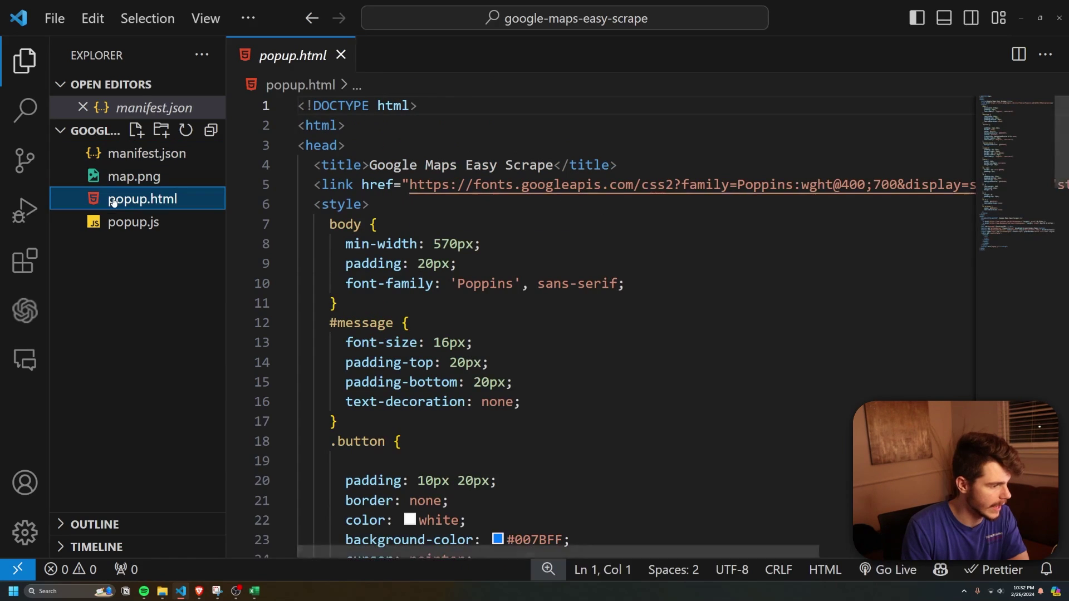
scroll(610, 133, "down", 18)
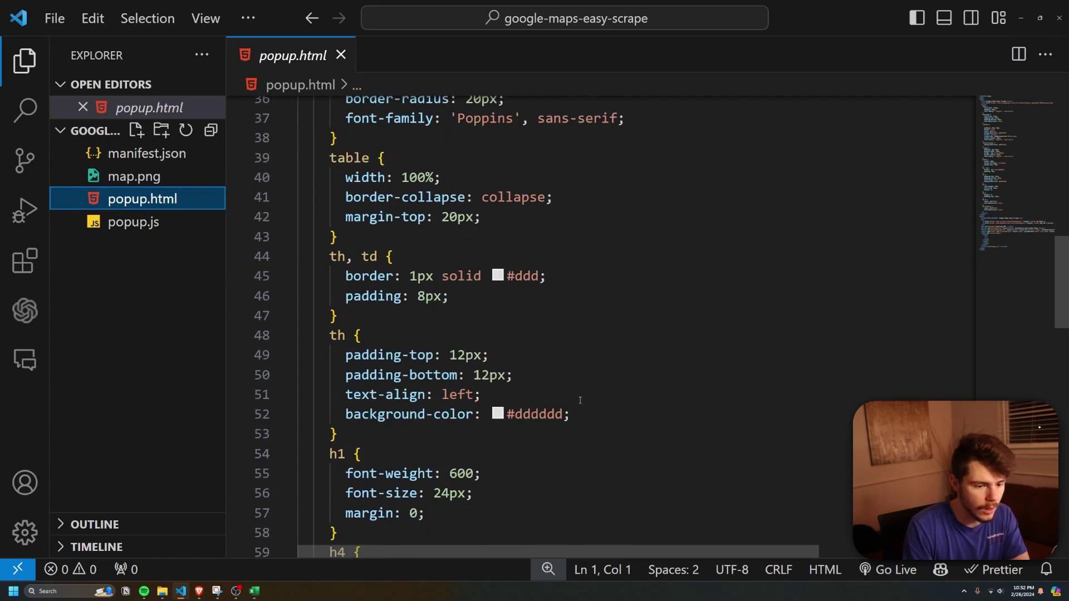
scroll(566, 418, "down", 4)
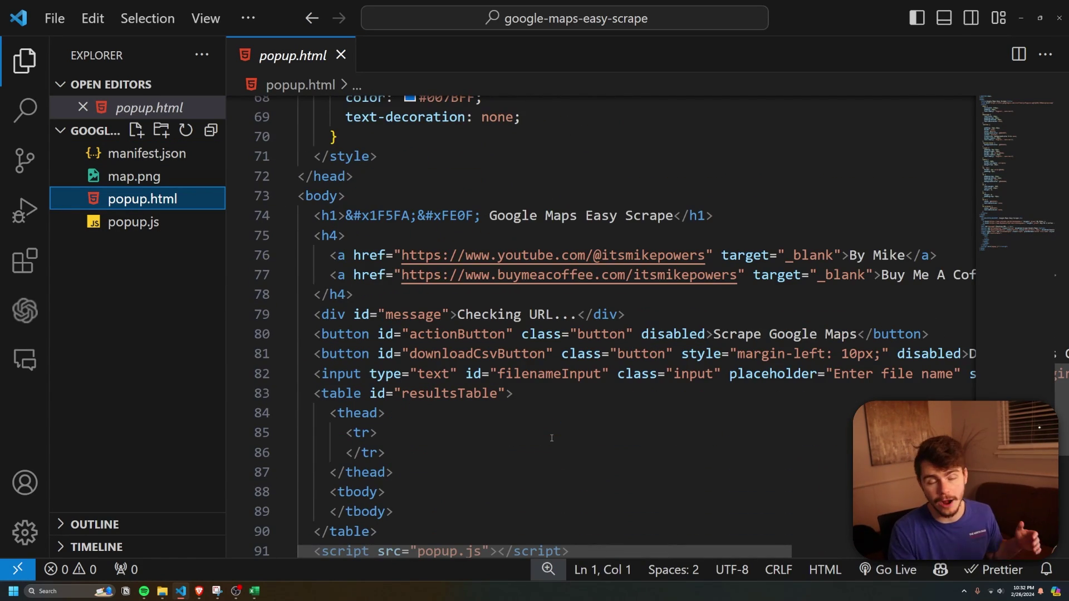
scroll(552, 439, "up", 10)
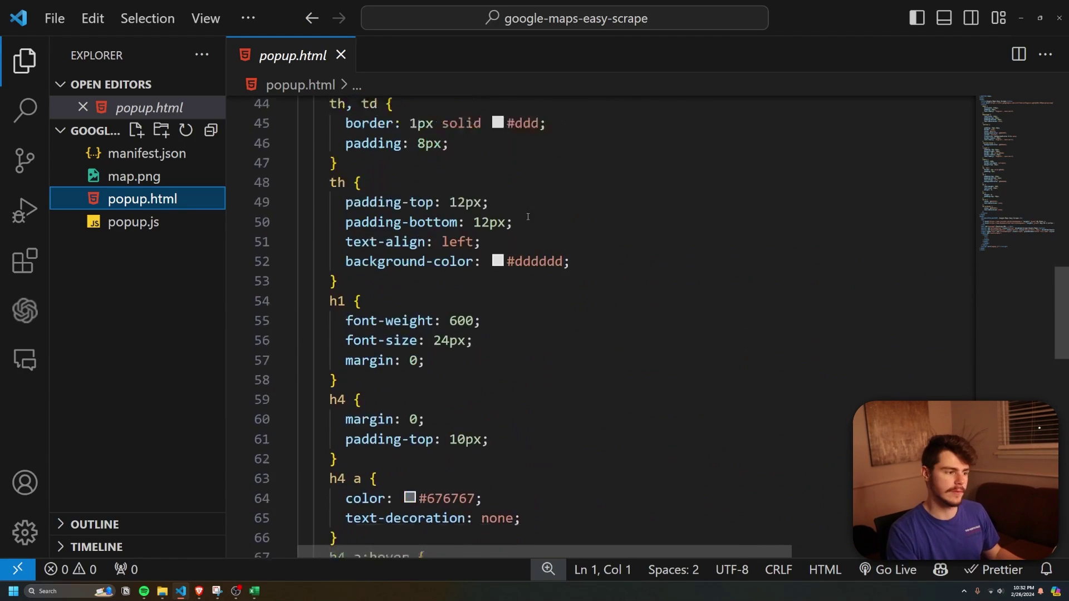
scroll(403, 326, "up", 12)
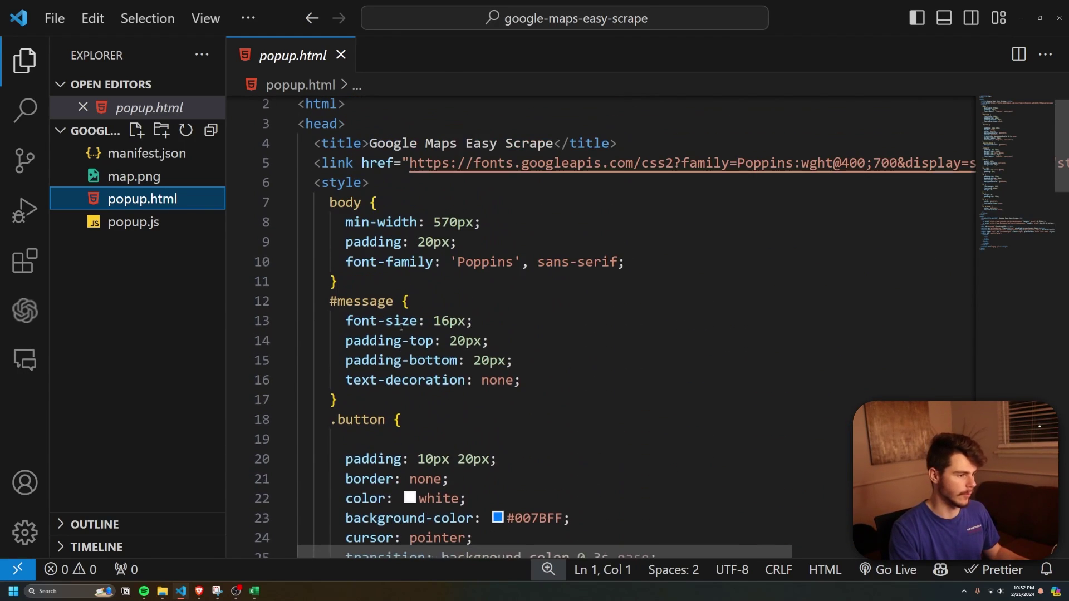
left_click_drag(361, 202, 482, 380)
scroll(576, 351, "up", 1)
left_click_drag(385, 185, 441, 165)
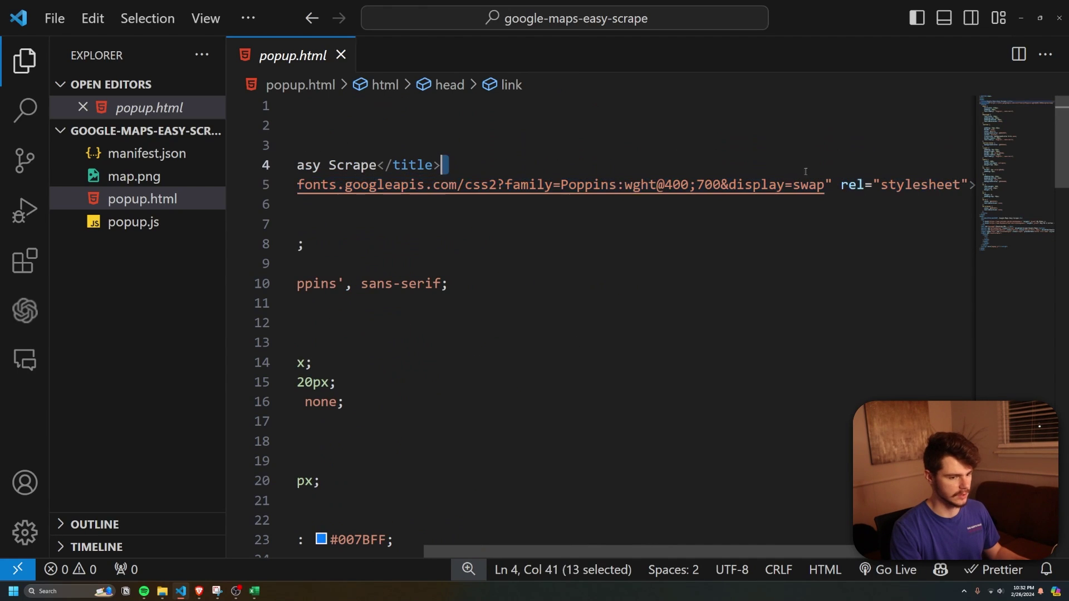
left_click(441, 243)
left_click_drag(345, 165, 608, 165)
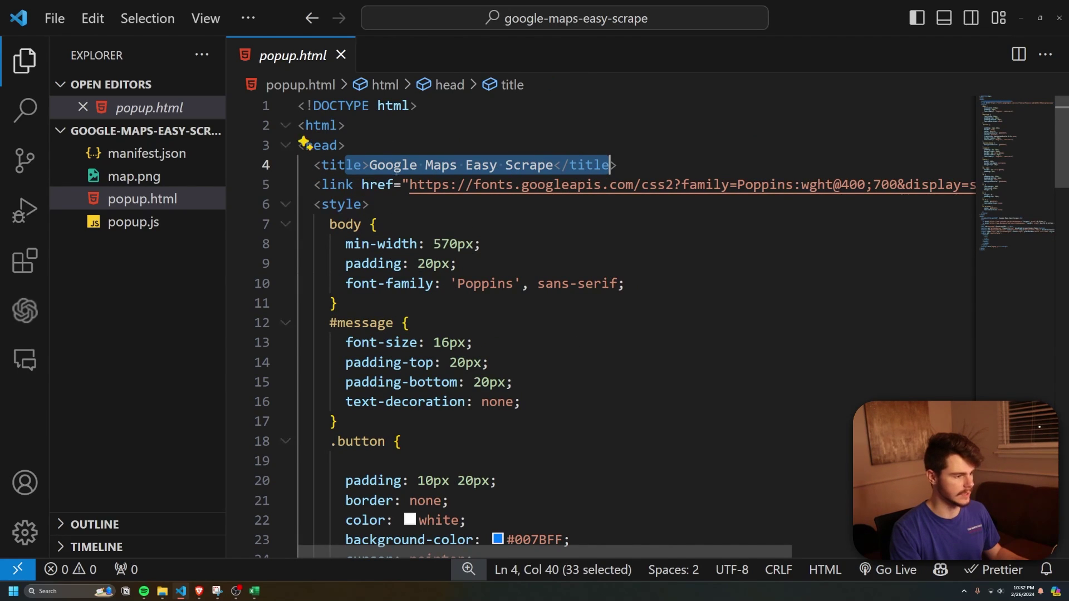
scroll(468, 232, "down", 4)
left_click_drag(313, 205, 410, 298)
scroll(440, 265, "down", 8)
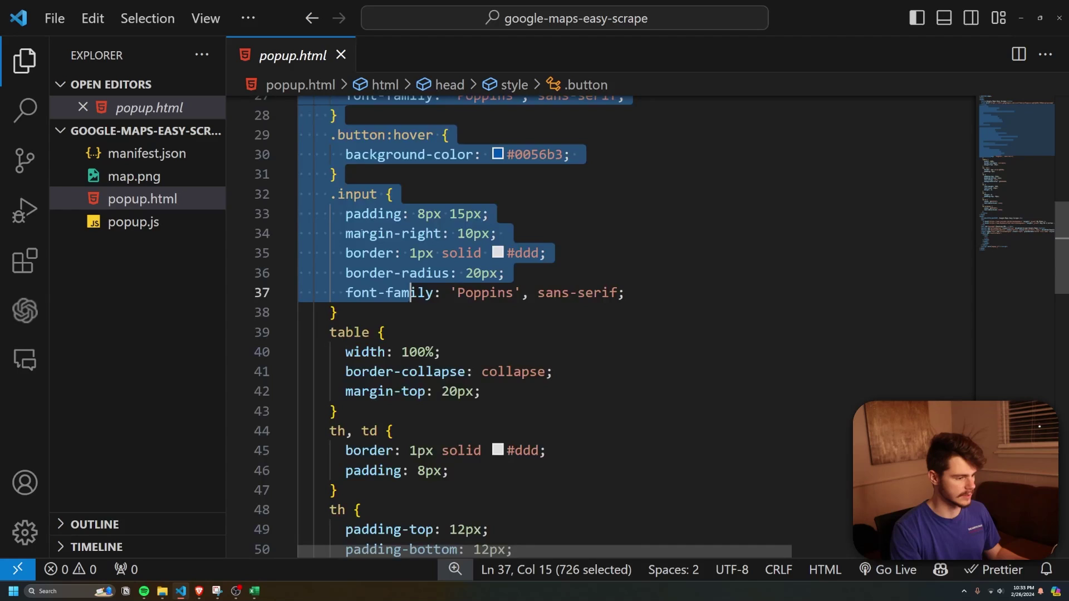
left_click_drag(337, 259, 359, 277)
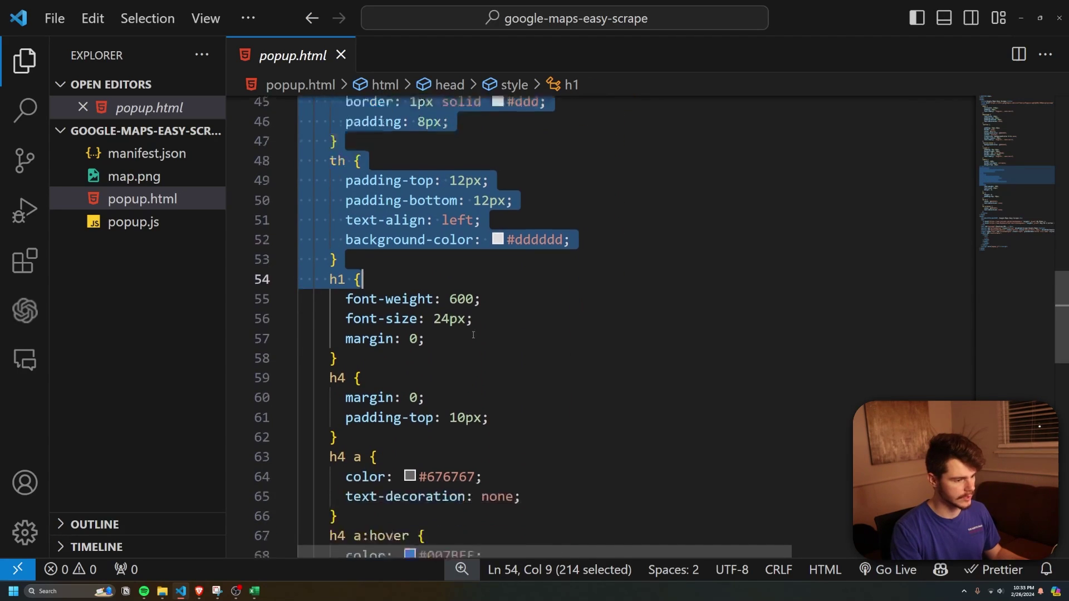
scroll(451, 324, "down", 3)
Step: After glancing at Brave, highlight popup.html's h1, scrape/download buttons, file name input and script reference
left_click(199, 591)
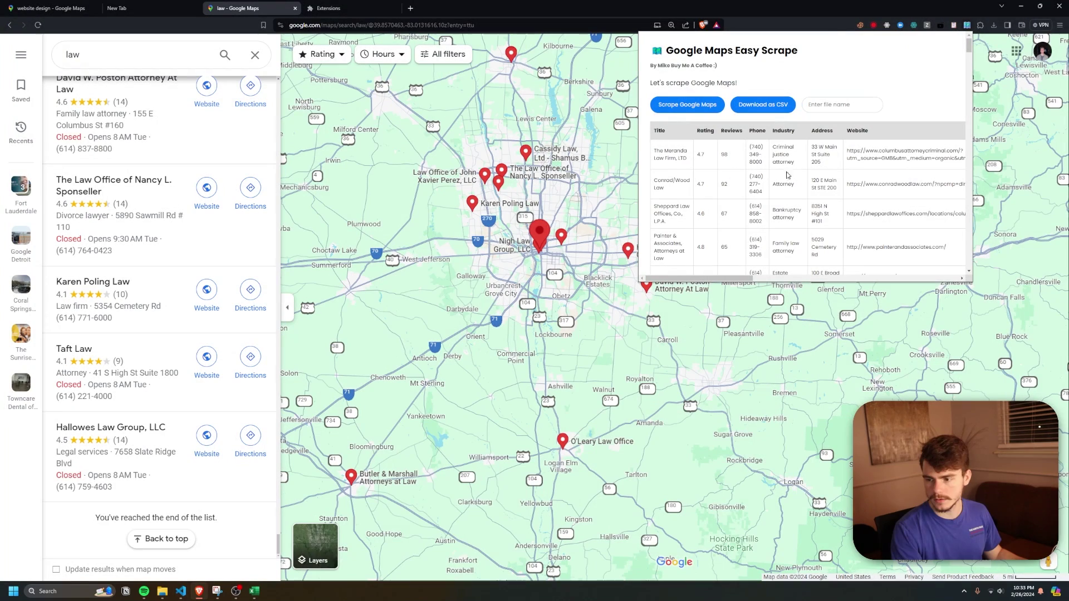
key("alt+Tab")
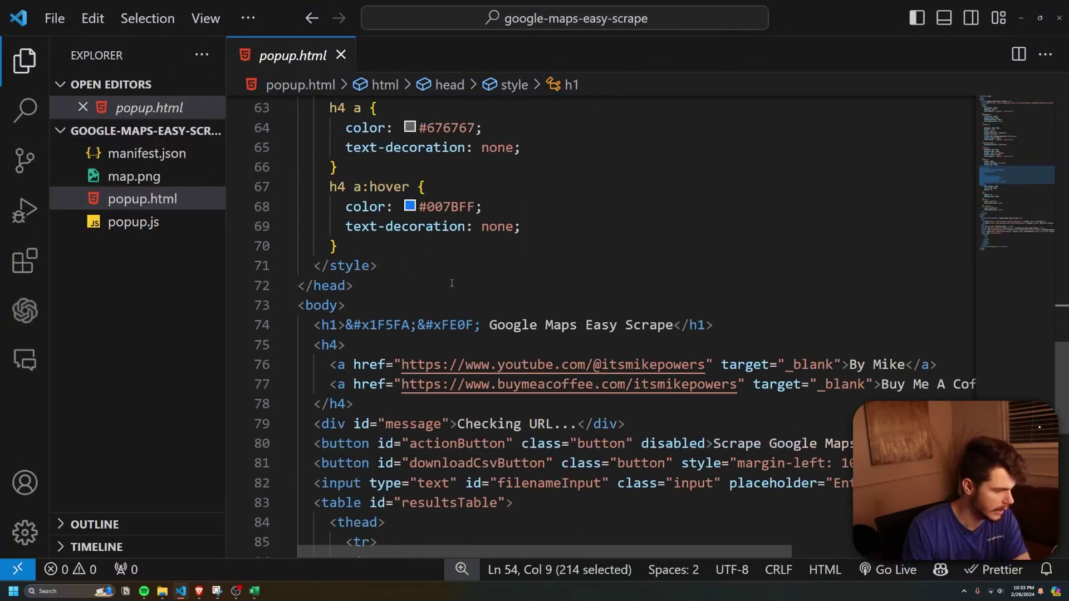
scroll(677, 330, "down", 2)
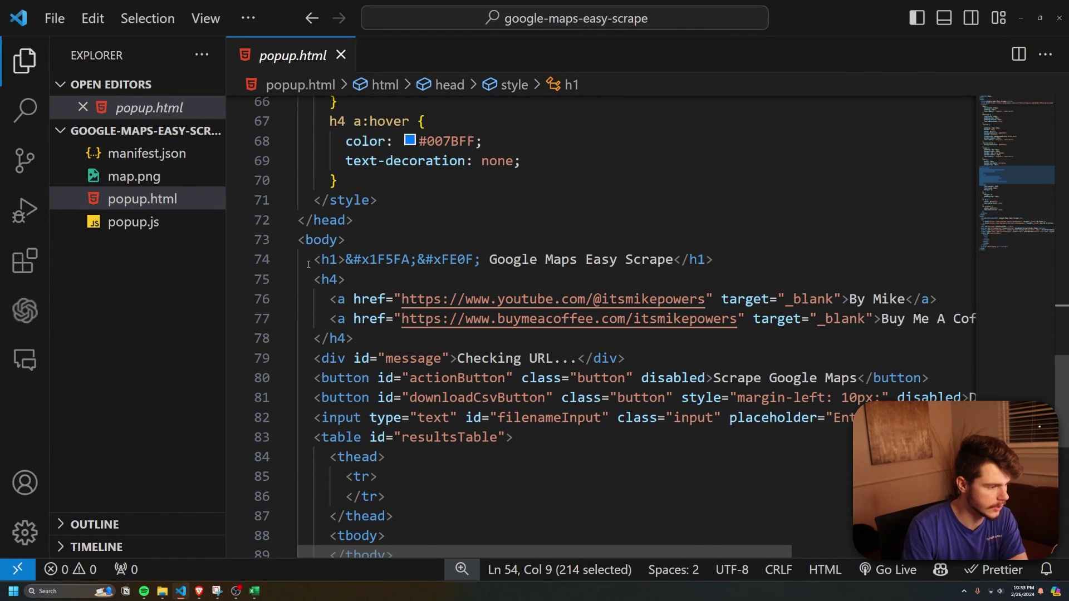
left_click_drag(308, 264, 796, 265)
left_click_drag(403, 342, 269, 266)
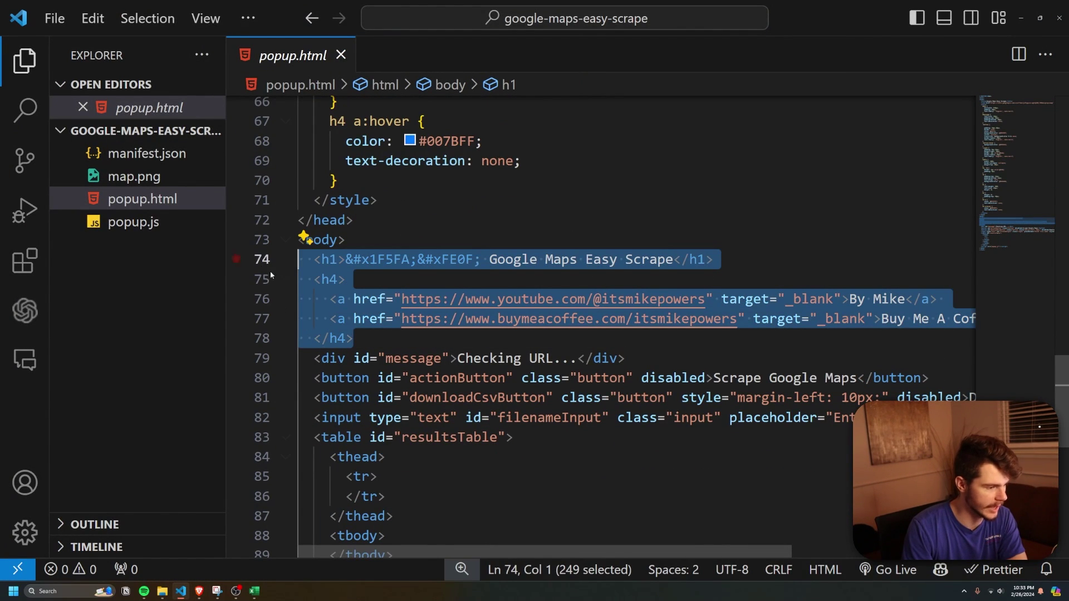
scroll(270, 266, "down", 2)
left_click_drag(306, 314, 673, 312)
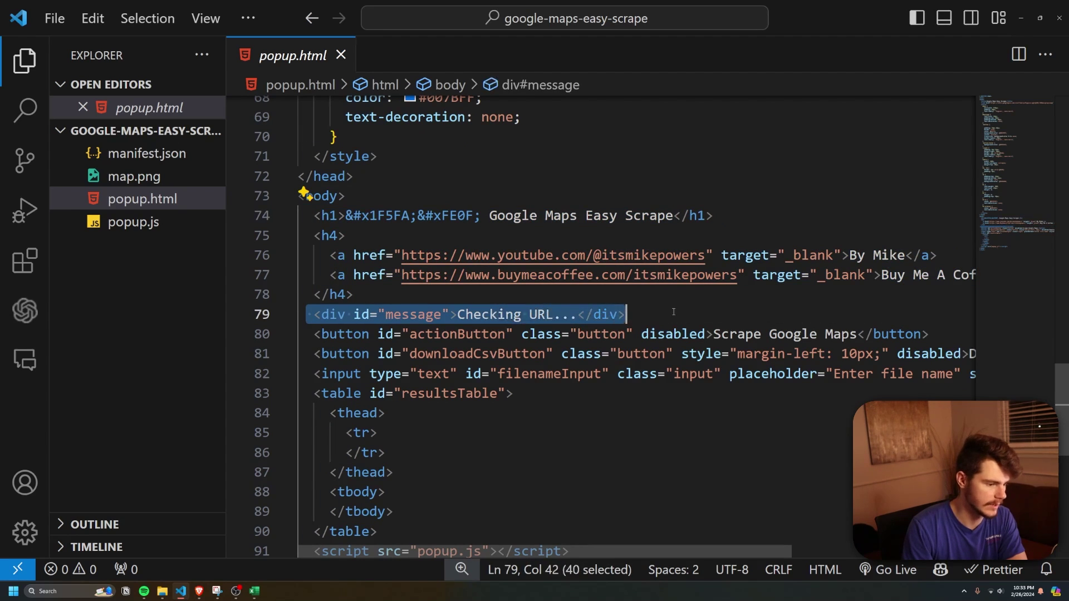
left_click_drag(305, 334, 370, 354)
mouse_move(300, 371)
left_mouse_down()
mouse_move(972, 374)
mouse_move(300, 374)
left_mouse_up()
scroll(301, 373, "down", 1)
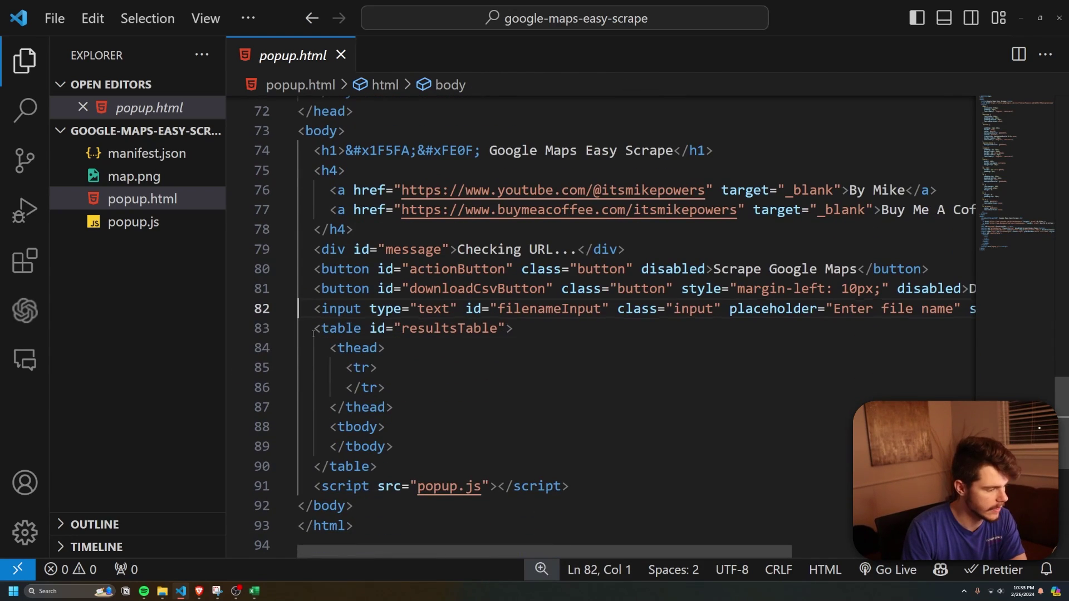
left_click_drag(313, 328, 379, 467)
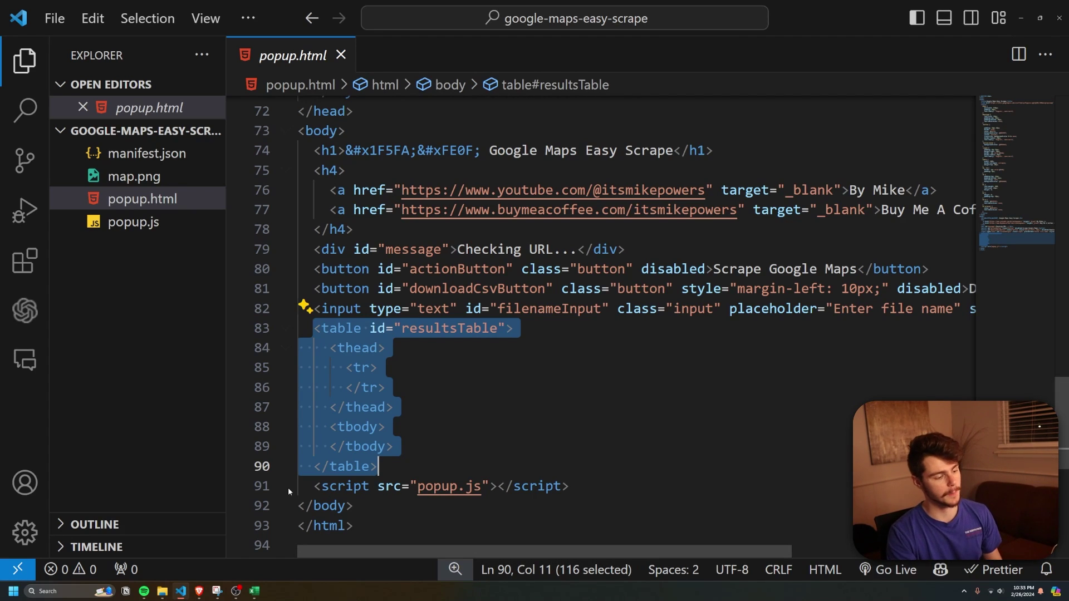
left_click_drag(308, 488, 382, 467)
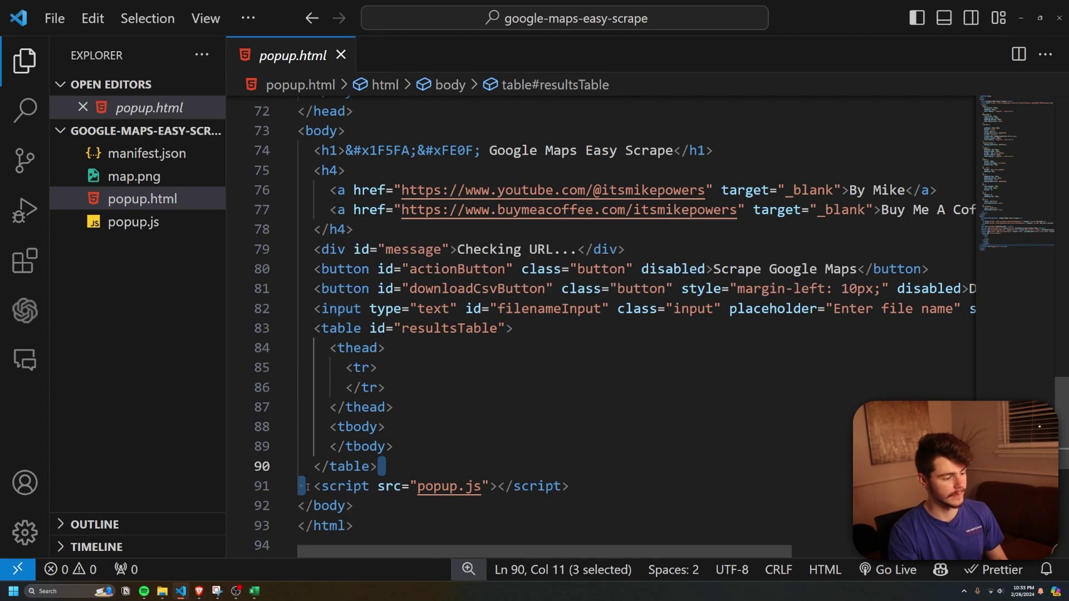
left_click(358, 501)
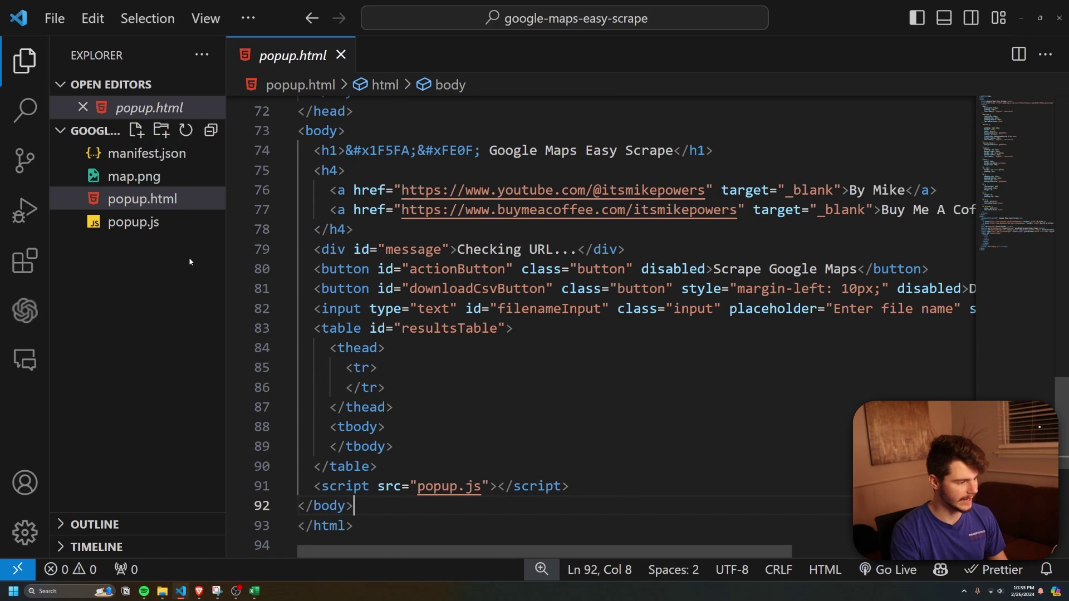
left_click(119, 222)
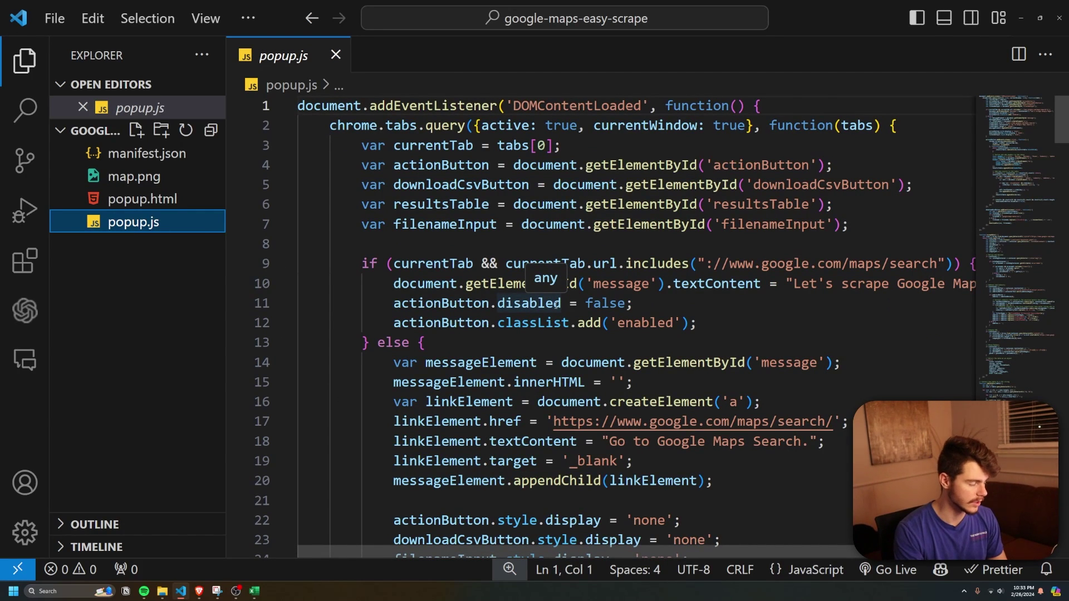
Step: Highlight popup.js's DOMContentLoaded listener, actionButton lookup and Google Maps URL check
scroll(530, 344, "down", 8)
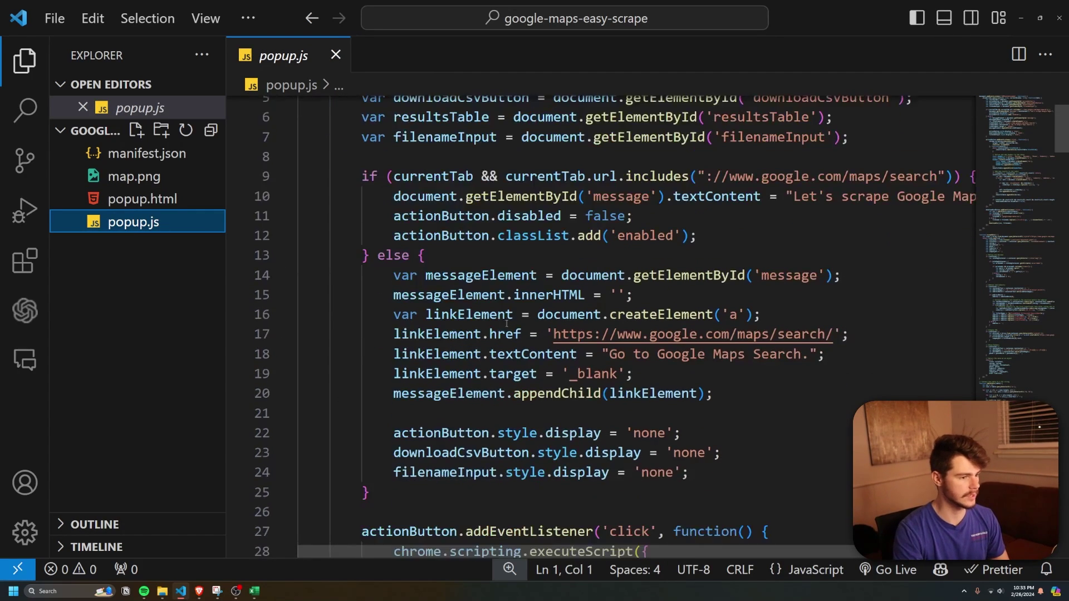
scroll(531, 343, "down", 10)
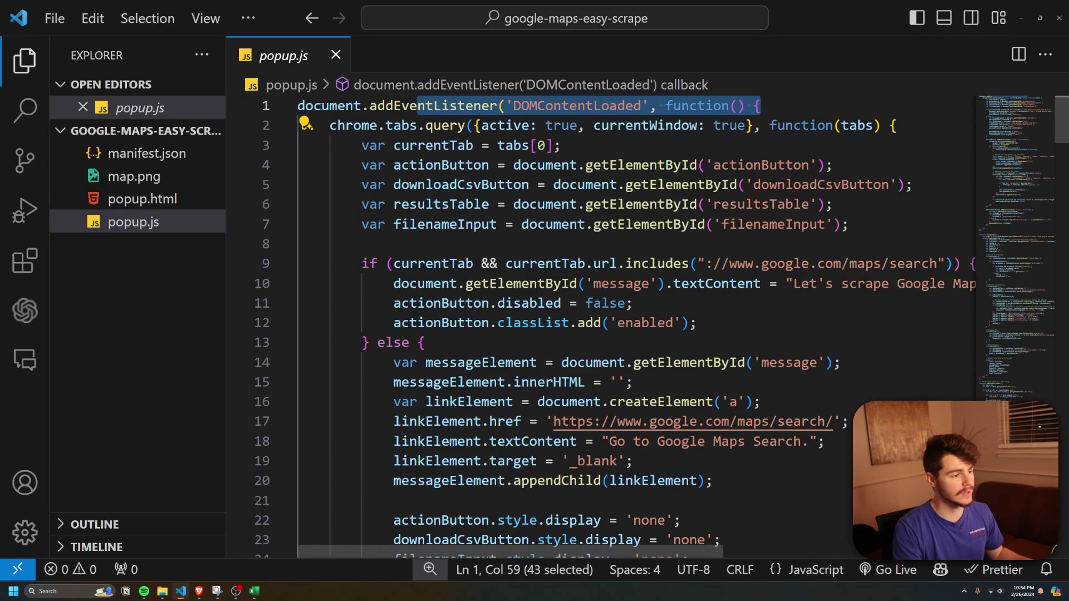
left_click_drag(322, 106, 792, 111)
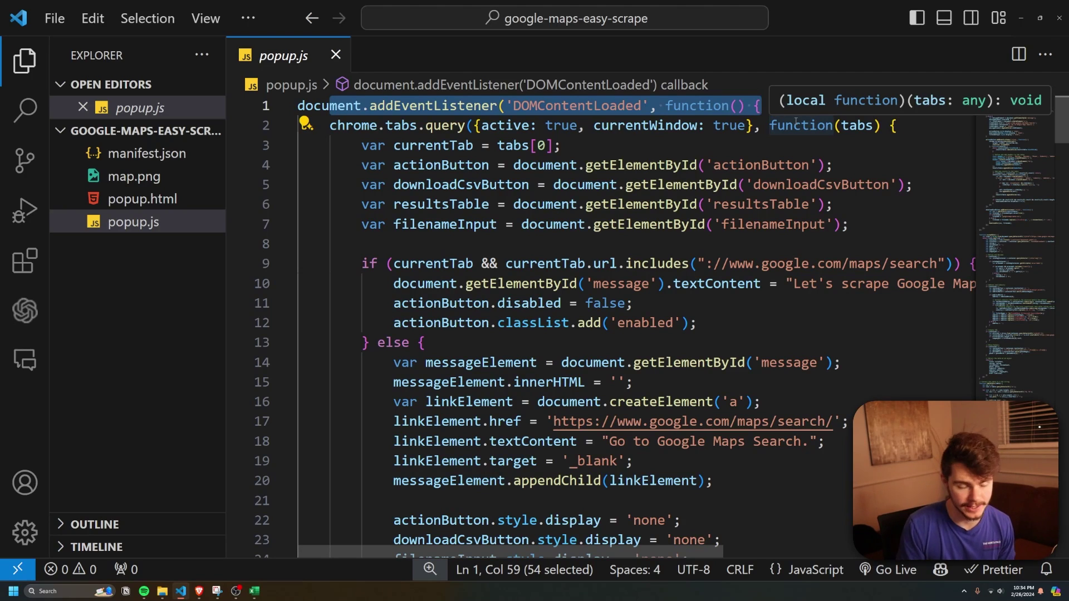
left_click_drag(362, 165, 834, 164)
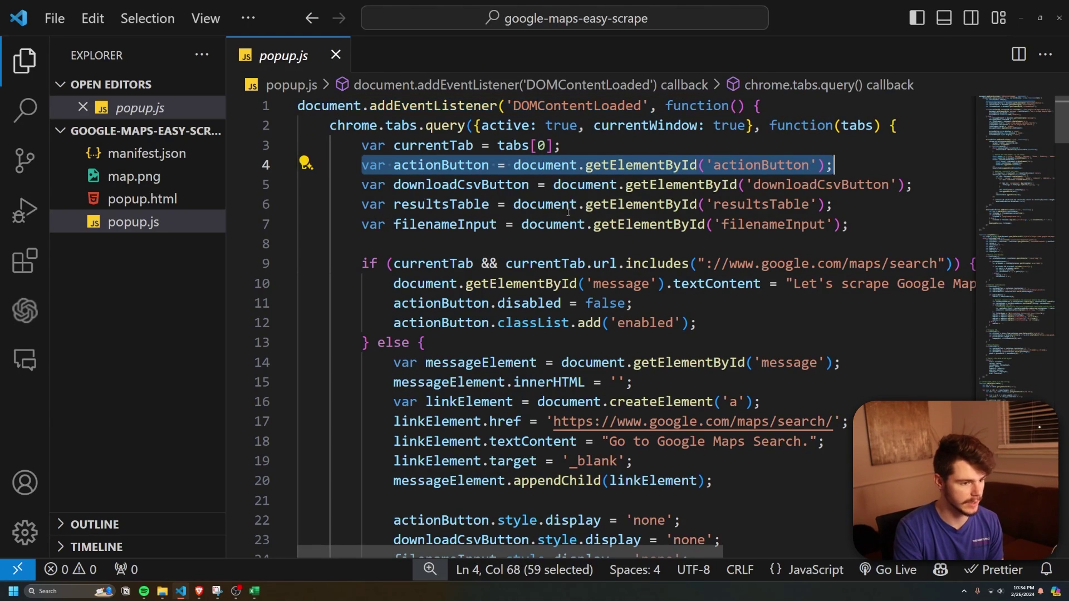
scroll(568, 212, "down", 1)
left_click_drag(370, 220, 930, 220)
left_click(913, 239)
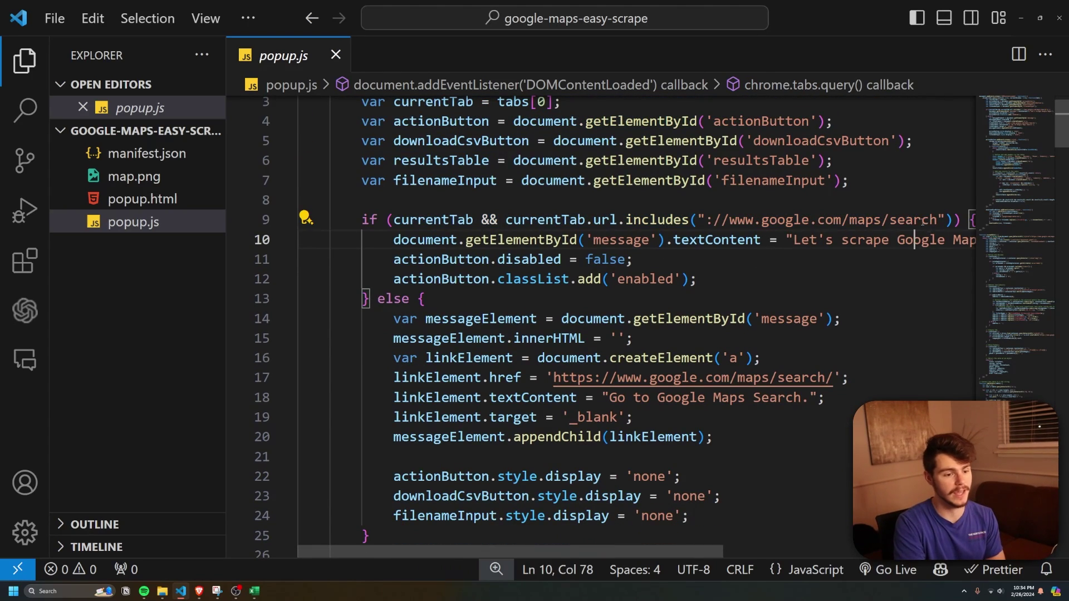
Step: Highlight the link-building lines and the rest of the scrape click handler
scroll(613, 334, "down", 1)
left_click_drag(513, 296, 705, 412)
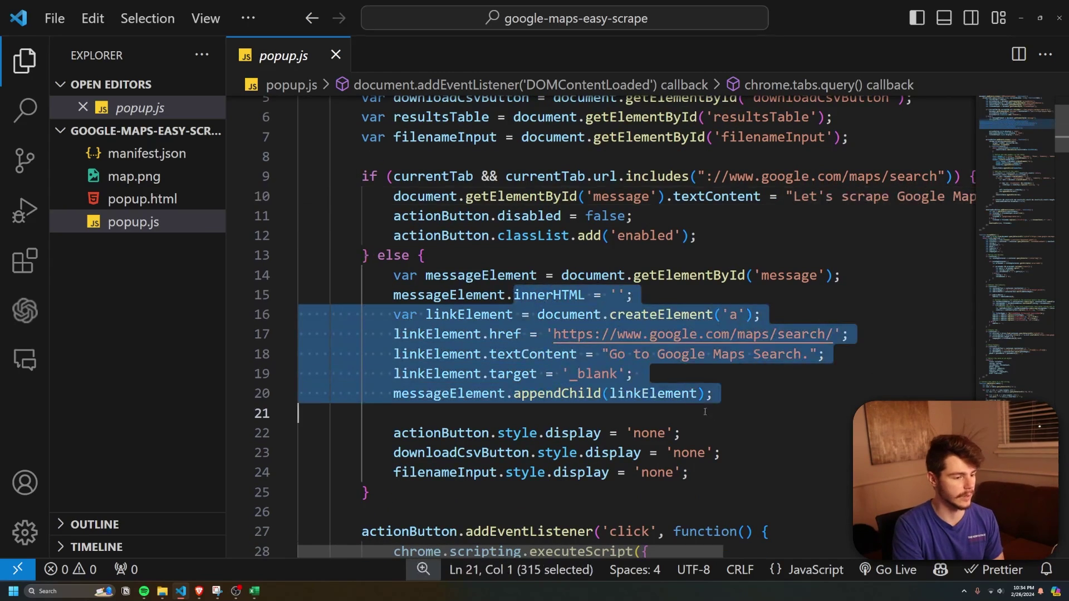
left_click(640, 374)
left_click_drag(610, 354, 640, 373)
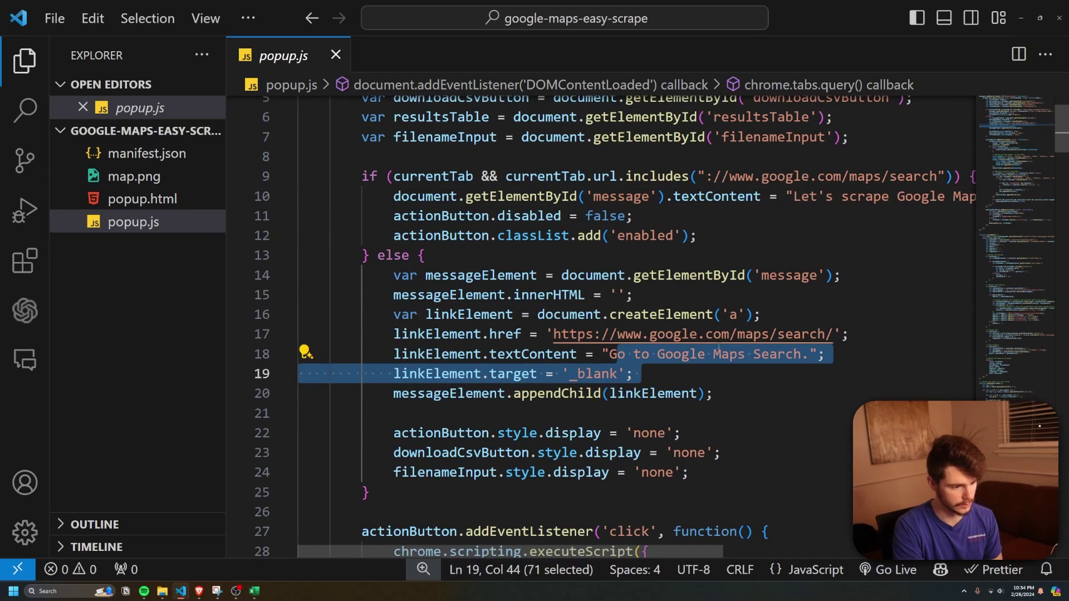
scroll(719, 348, "down", 1)
left_click_drag(698, 429, 299, 389)
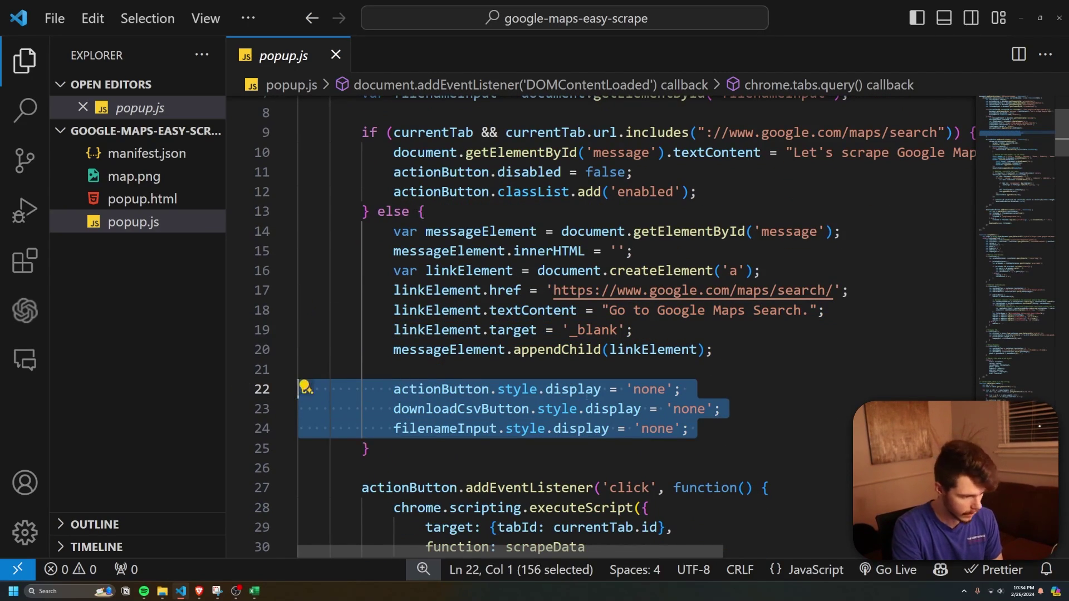
scroll(300, 389, "down", 6)
left_click_drag(341, 224, 334, 303)
scroll(650, 246, "down", 5)
scroll(489, 287, "down", 6)
scroll(334, 304, "down", 2)
left_click_drag(262, 251, 264, 270)
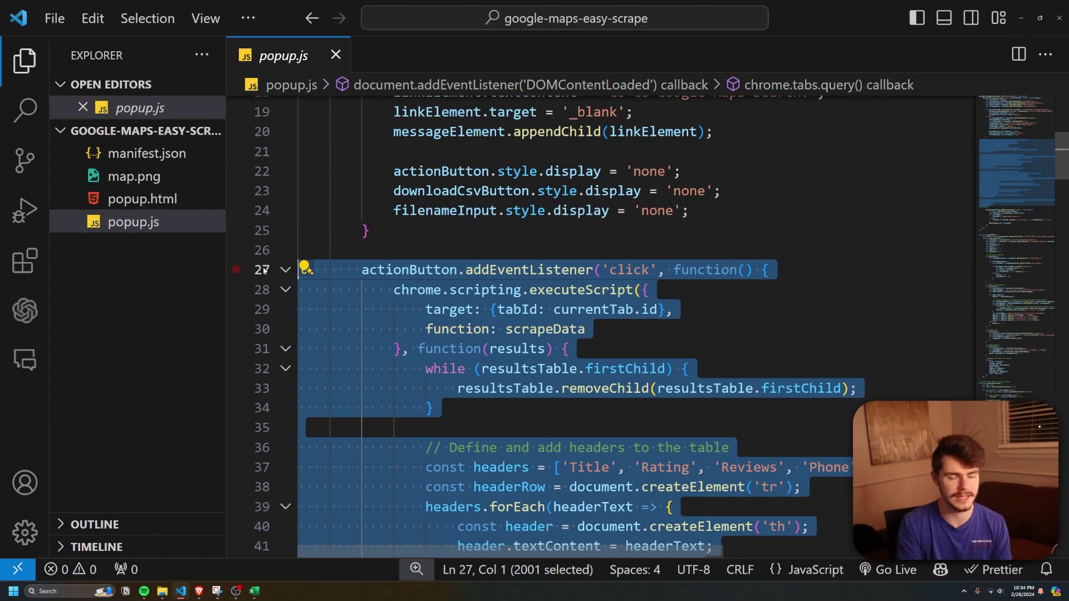
Step: Check popup.html briefly, then go through the CSV download and file name code down to scrapeData
key("alt+Left")
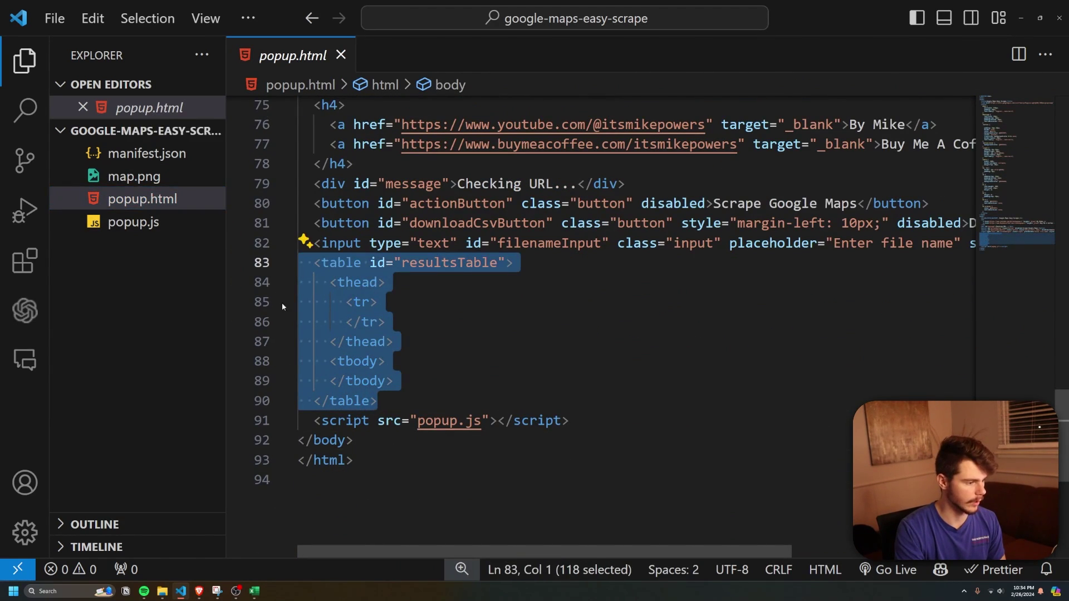
left_click(134, 222)
scroll(714, 399, "down", 3)
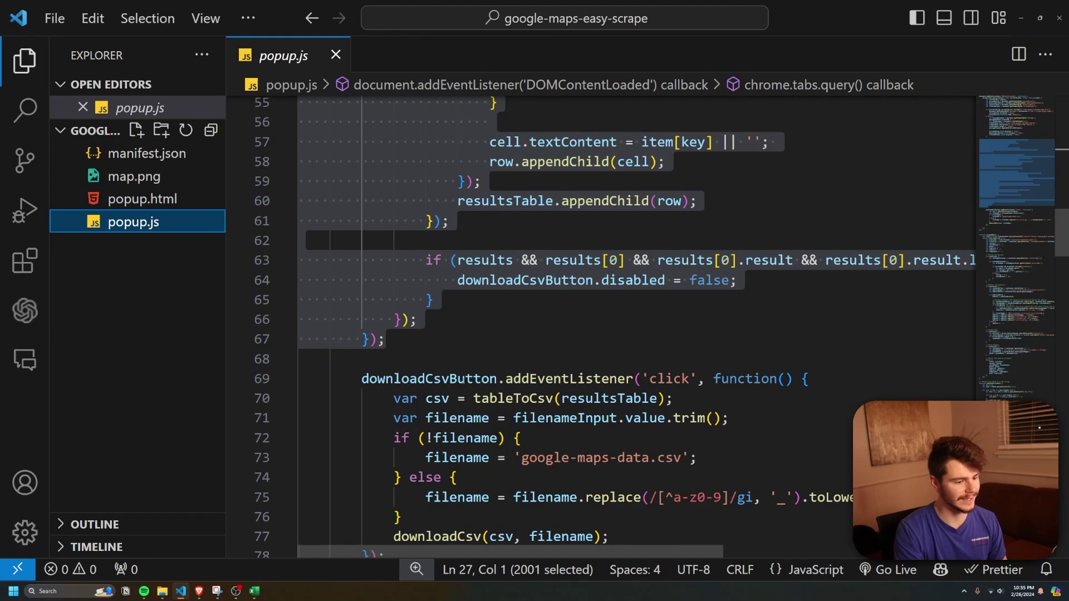
left_click(418, 377)
scroll(417, 390, "up", 3)
left_click_drag(385, 492, 305, 200)
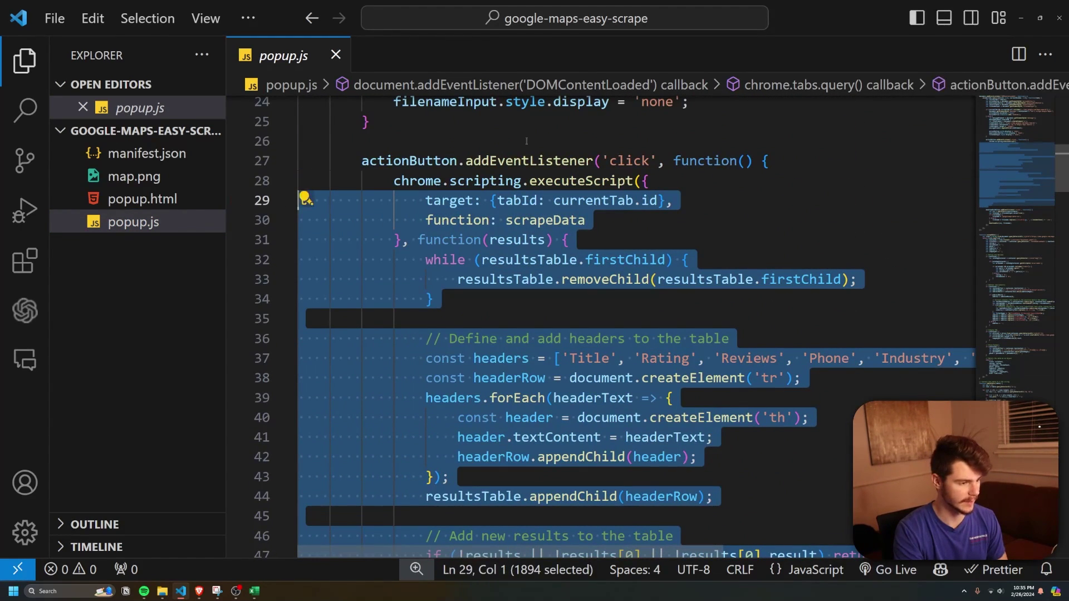
scroll(652, 348, "down", 12)
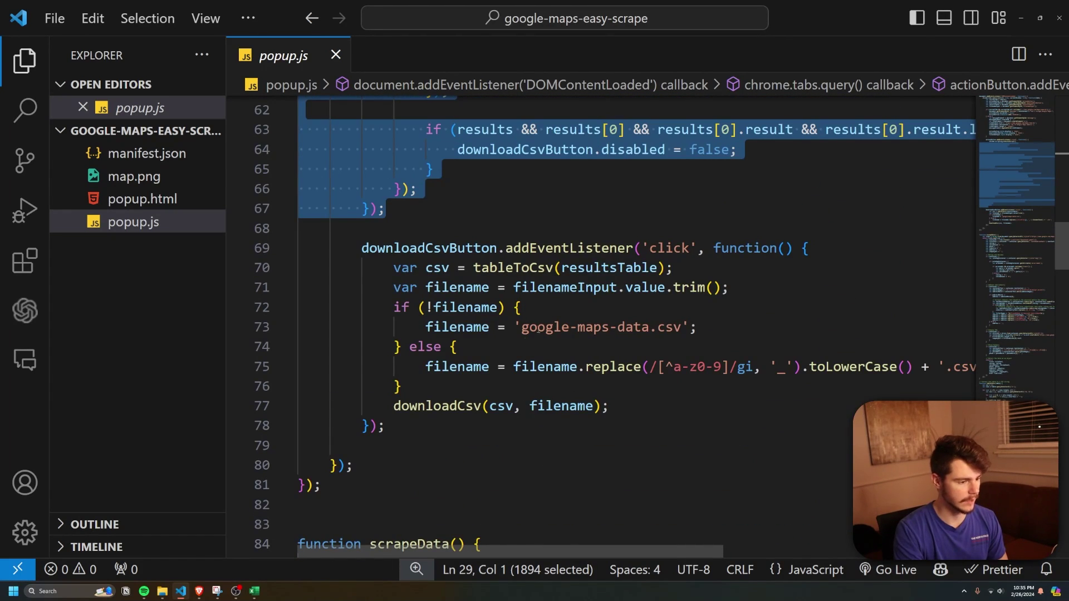
left_click_drag(507, 337, 661, 329)
left_click_drag(442, 366, 944, 366)
scroll(553, 269, "down", 2)
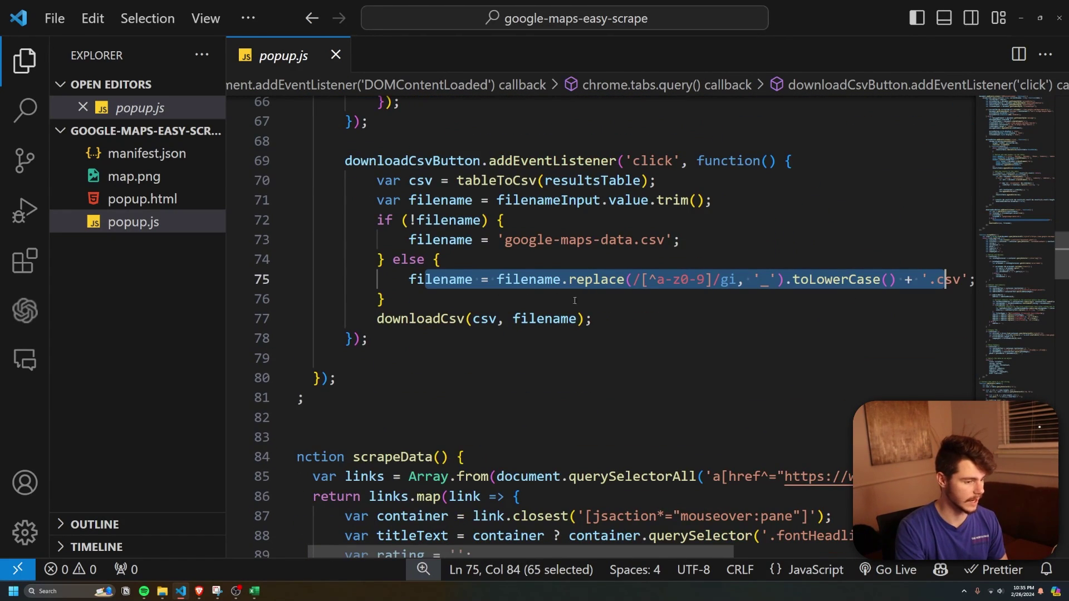
left_click(676, 418)
scroll(676, 397, "down", 6)
Step: Highlight the scrapeData header, then mark the '[jsaction*="mouseover:pane"]' selector on line 87
scroll(676, 397, "up", 1)
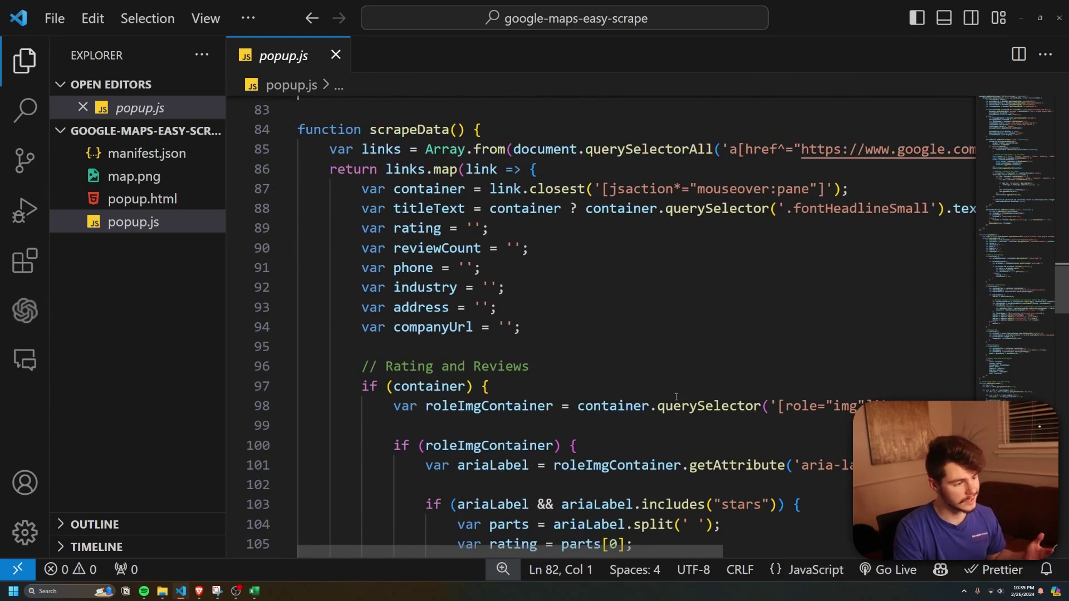
scroll(582, 289, "up", 1)
left_click_drag(330, 195, 490, 196)
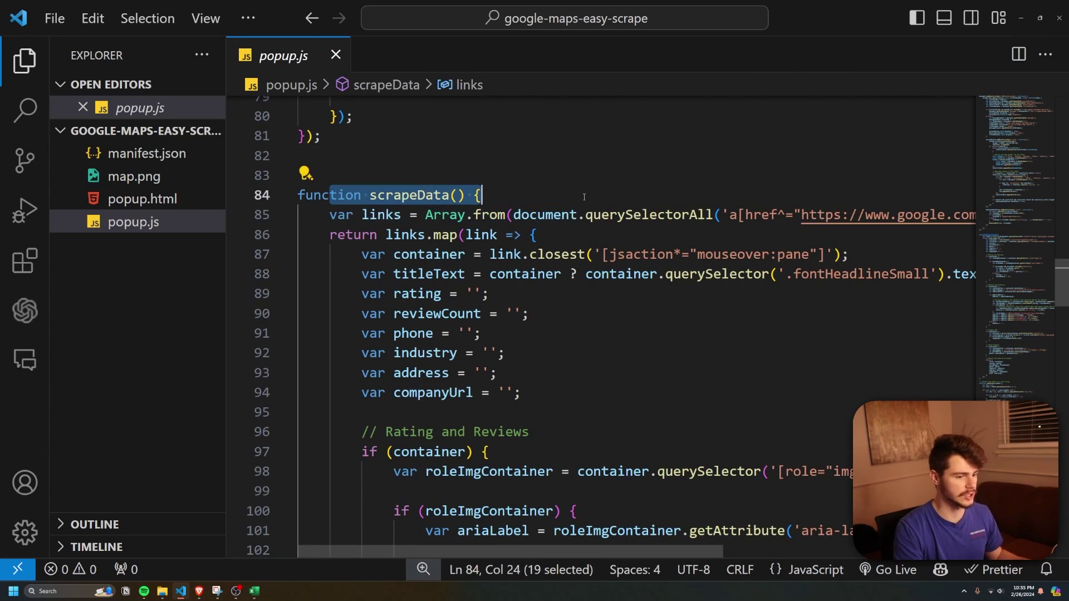
left_click(542, 293)
left_click_drag(337, 551, 465, 572)
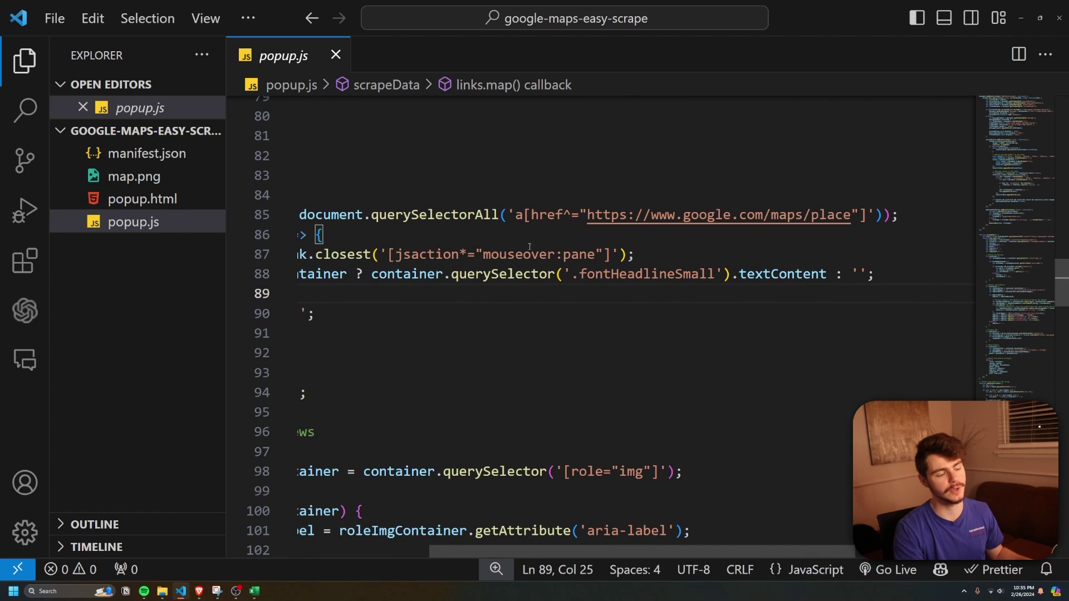
left_click_drag(500, 551, 378, 550)
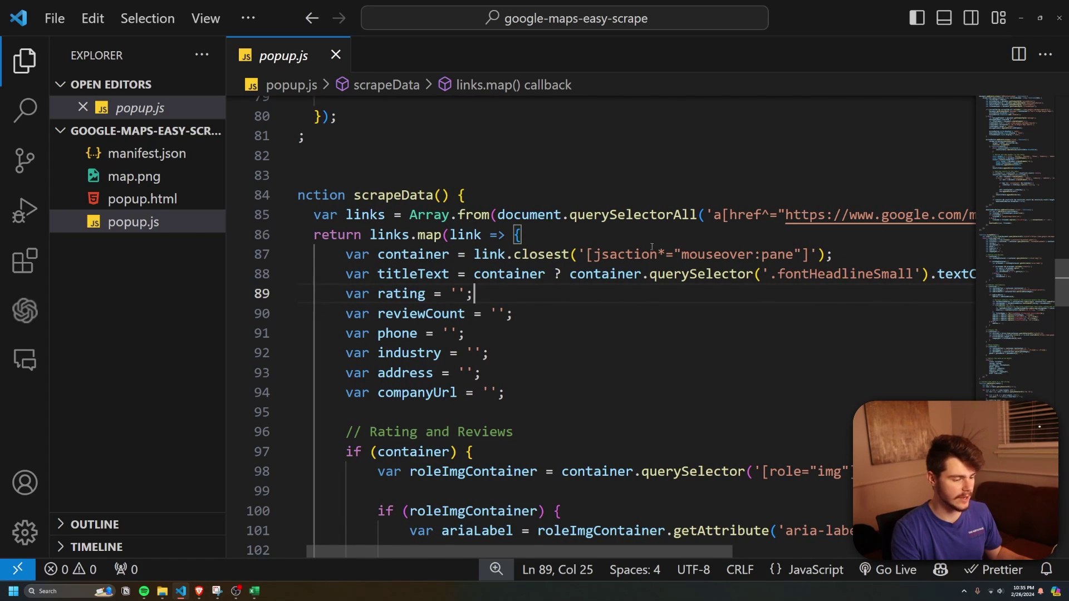
left_click_drag(579, 254, 815, 255)
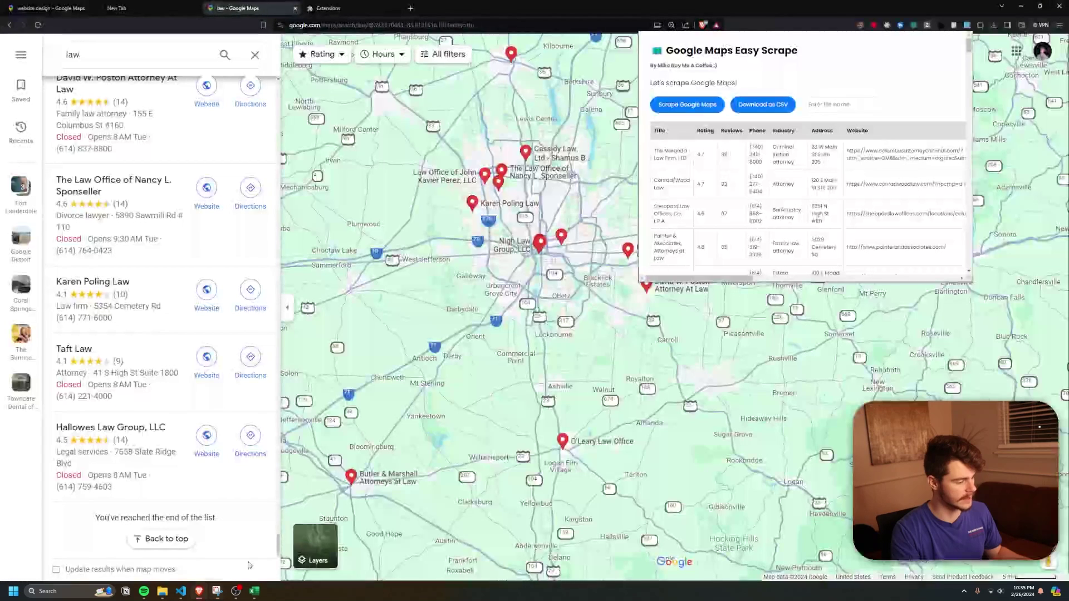
left_click(198, 591)
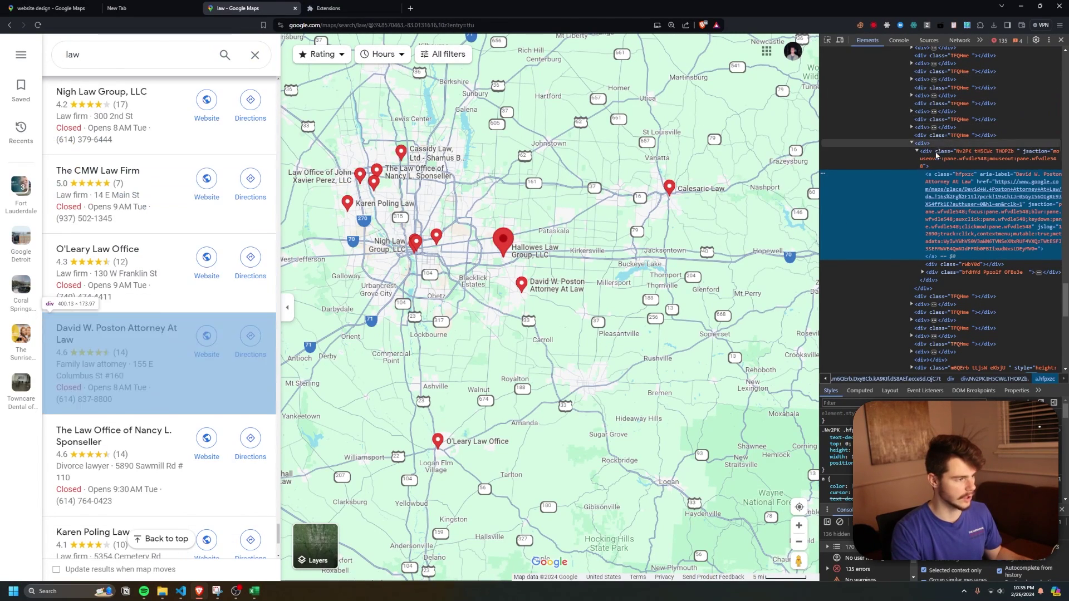
left_click(180, 591)
Step: Highlight the Rating and Reviews comment, the fallback reviewCount = '0' line, and the Address and Industry comment
scroll(431, 308, "down", 2)
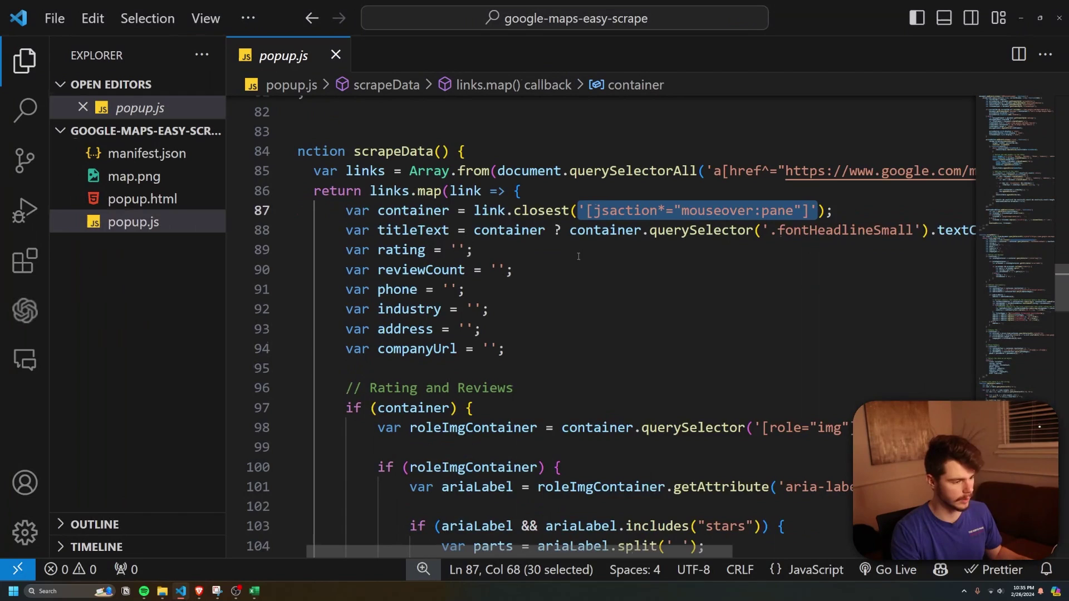
scroll(388, 330, "down", 1)
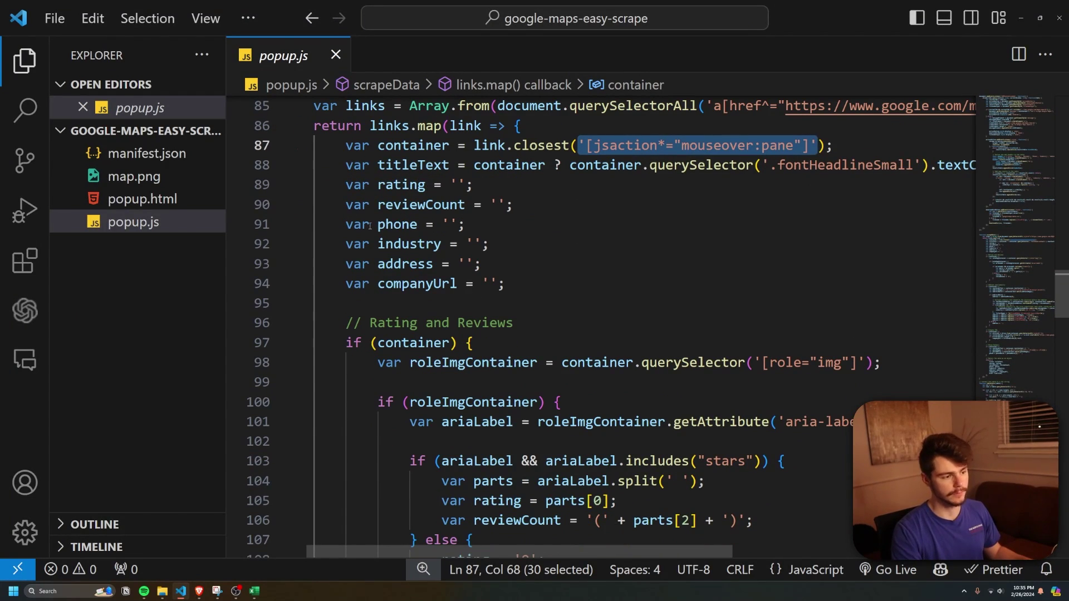
scroll(333, 284, "down", 3)
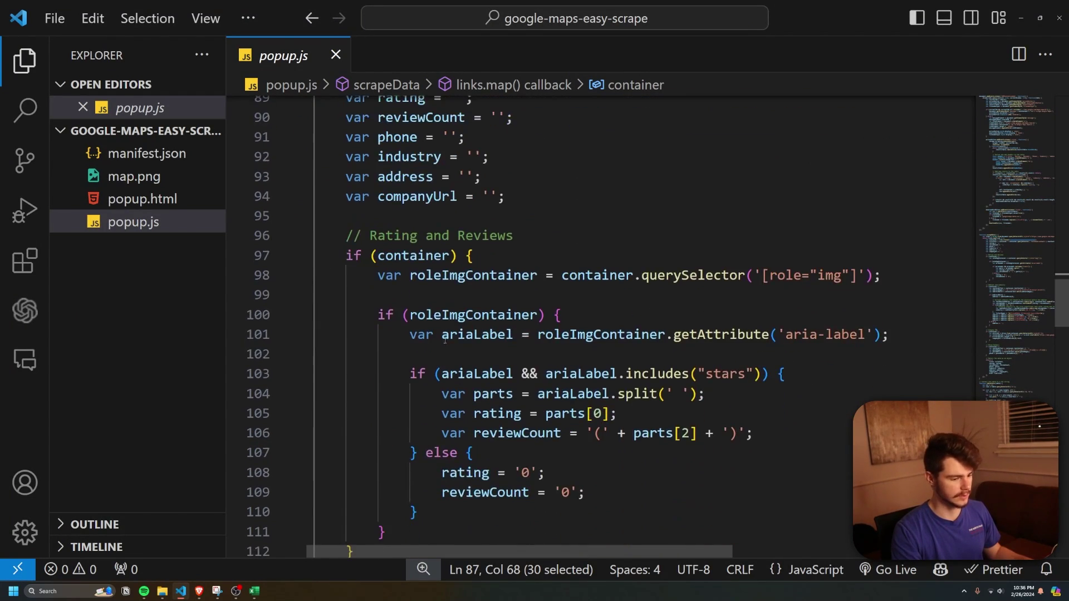
left_click_drag(331, 148, 514, 148)
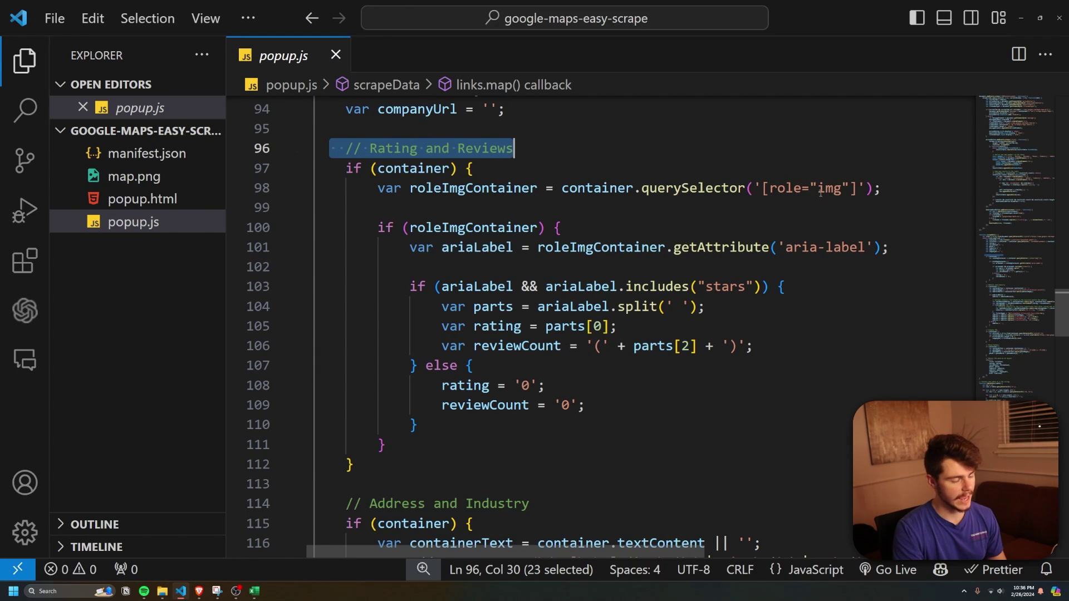
left_click_drag(441, 405, 579, 404)
scroll(579, 405, "down", 4)
left_click_drag(322, 241, 532, 241)
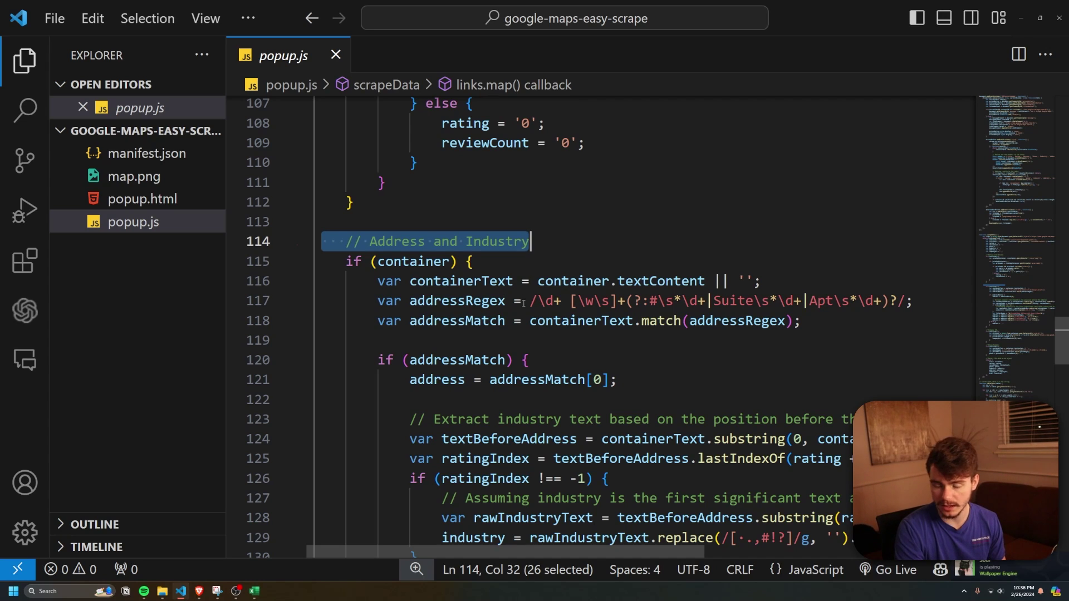
Step: Select the address and industry extraction code and the Company URL section
scroll(440, 280, "down", 4)
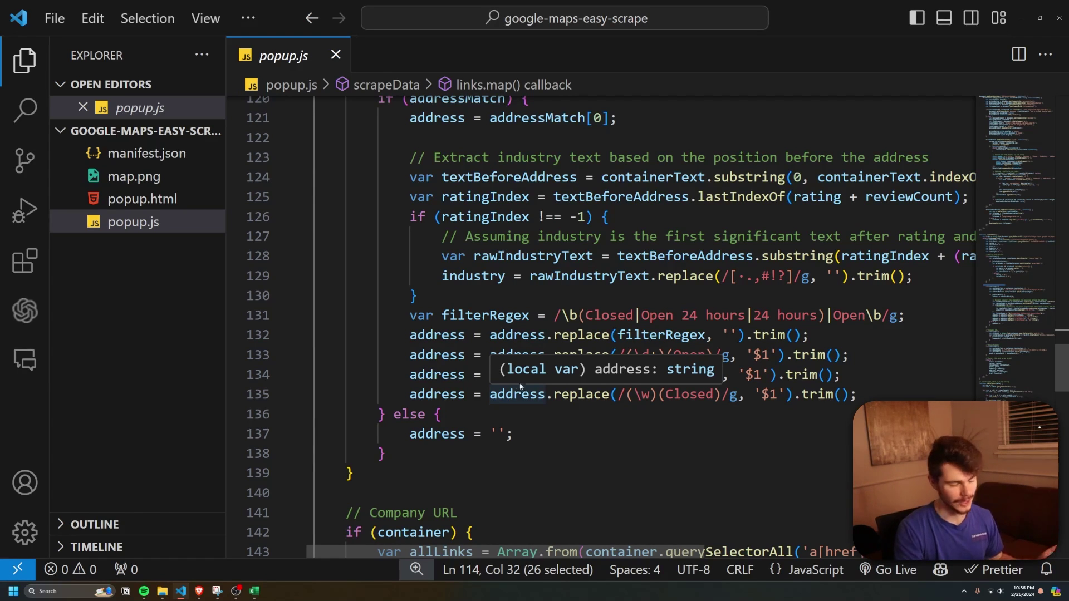
scroll(649, 241, "up", 1)
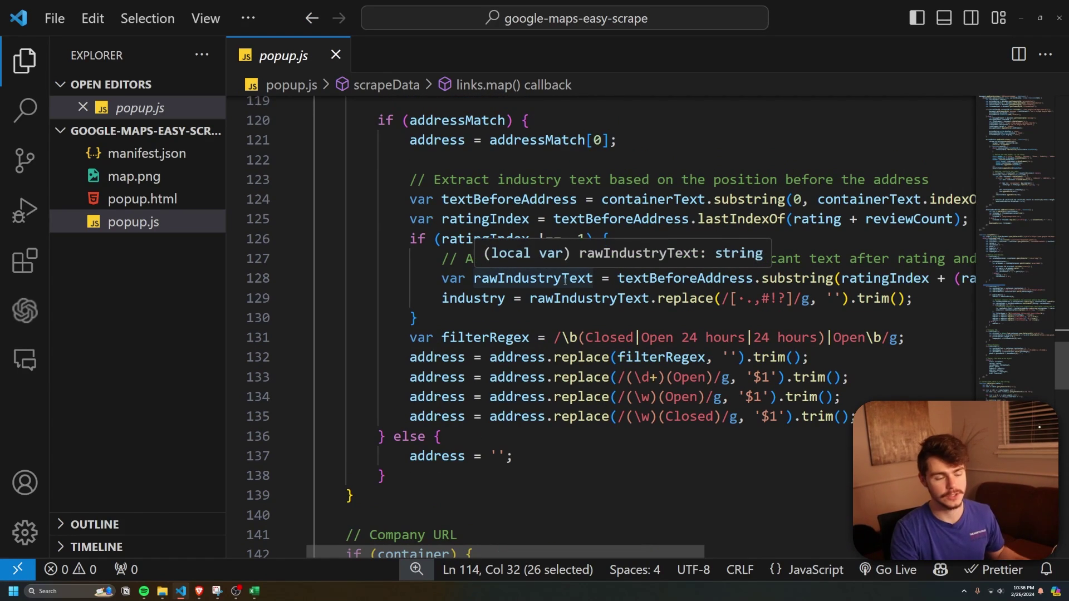
scroll(565, 280, "down", 5)
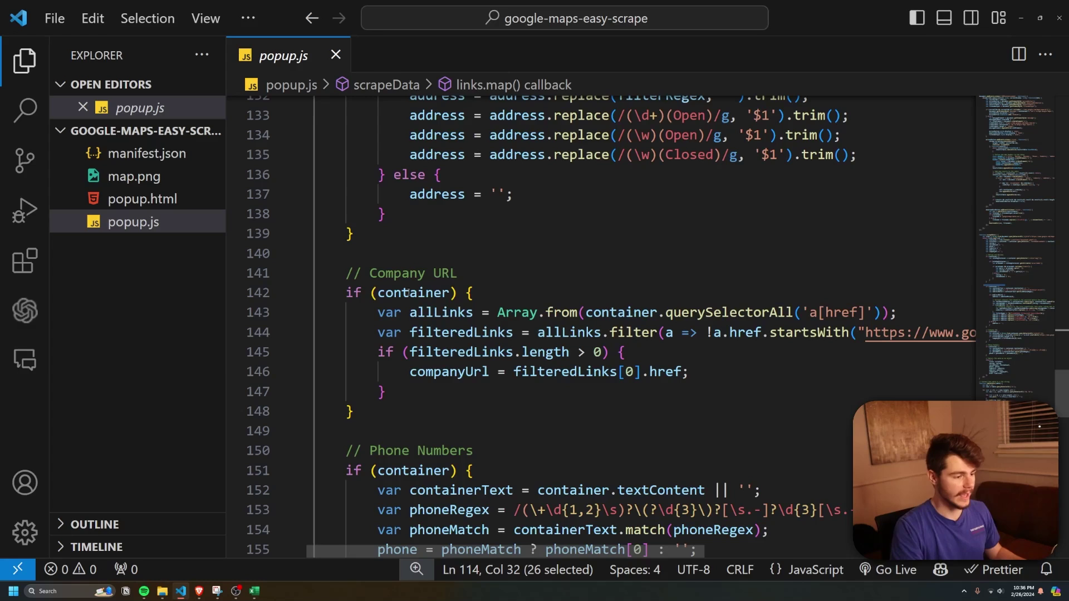
left_click_drag(346, 273, 543, 385)
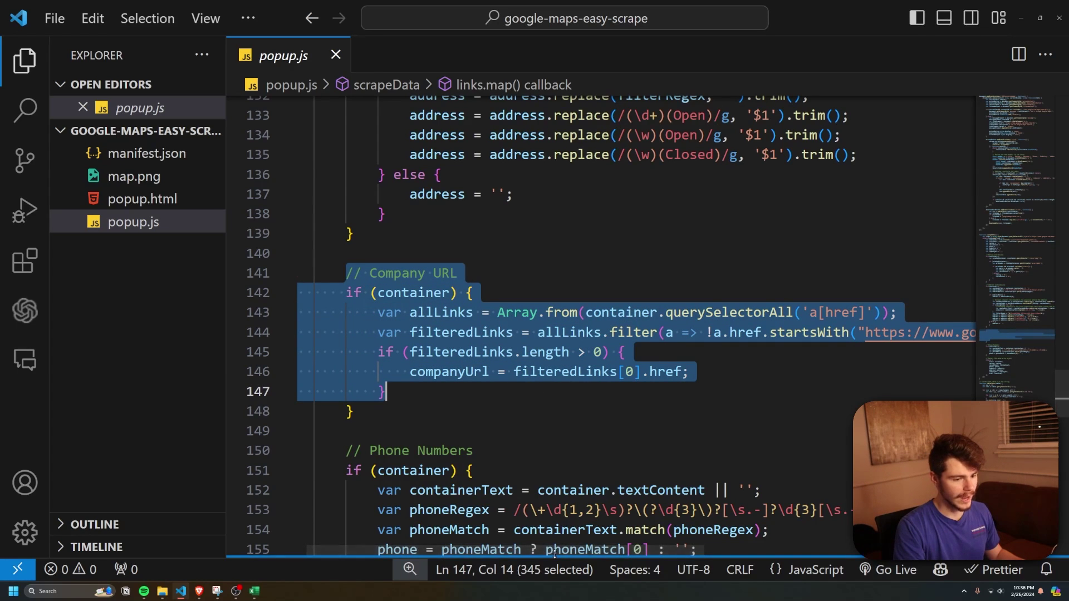
scroll(884, 315, "right", 5)
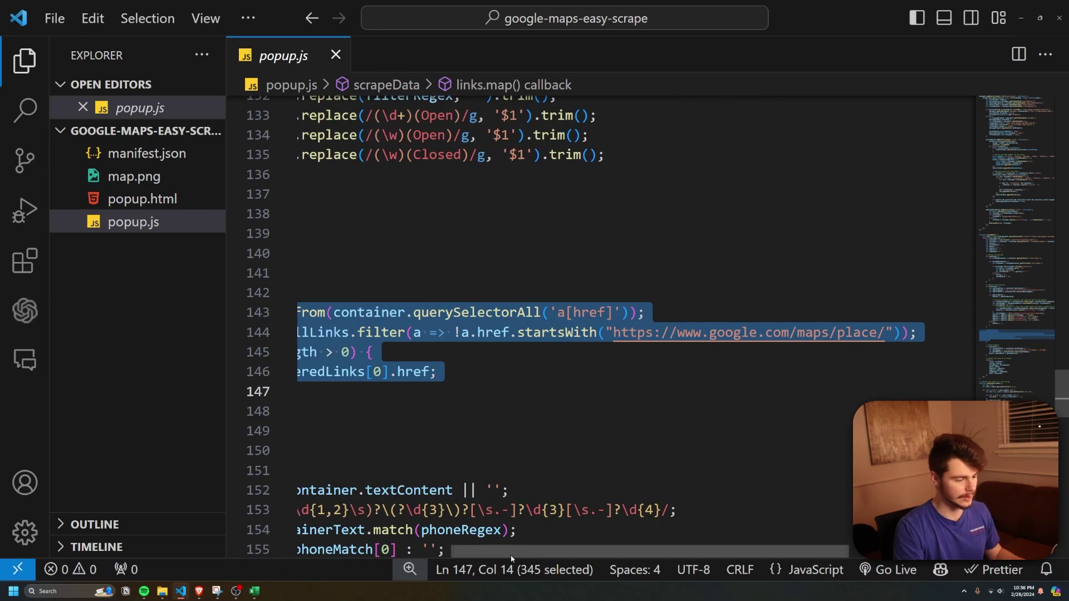
scroll(502, 462, "left", 5)
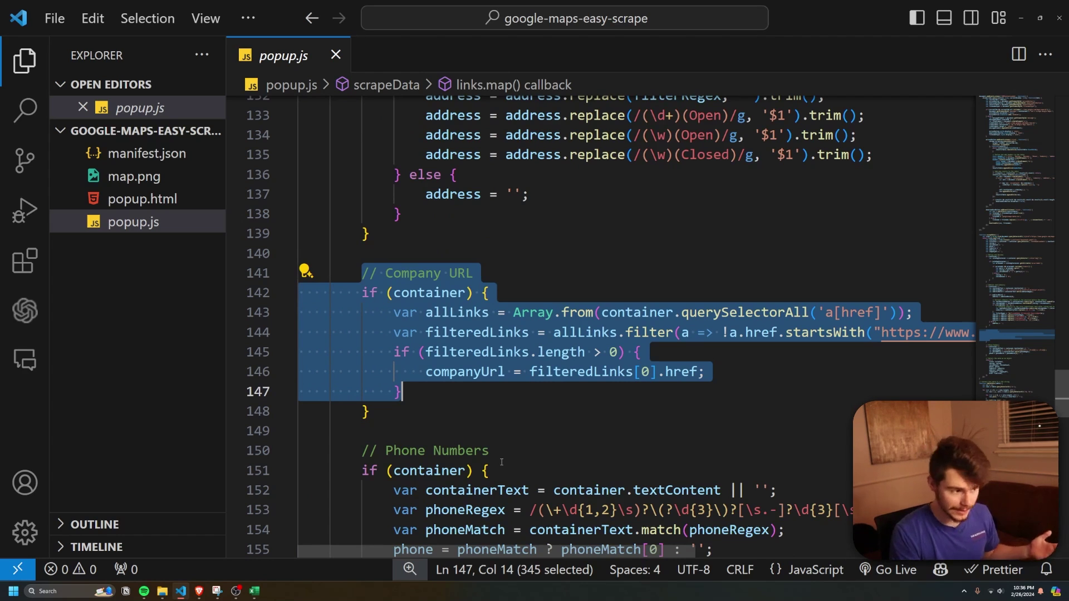
scroll(502, 463, "down", 3)
left_click_drag(393, 313, 959, 314)
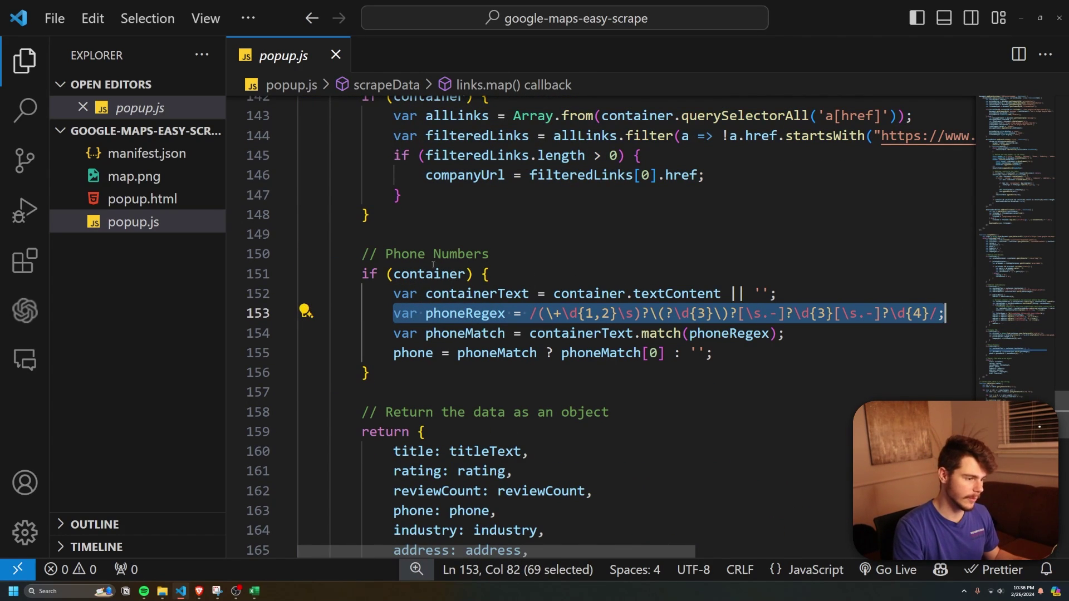
Step: Select the Phone Numbers block and the returned data object, down to tableToCsv
scroll(433, 265, "down", 4)
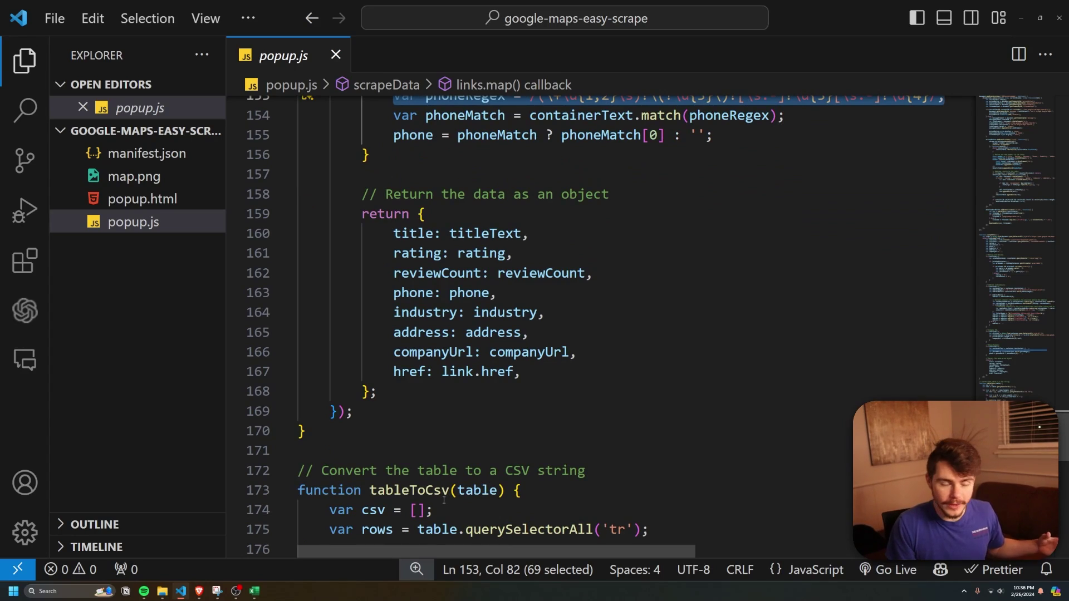
left_click_drag(399, 394, 299, 215)
scroll(298, 215, "down", 2)
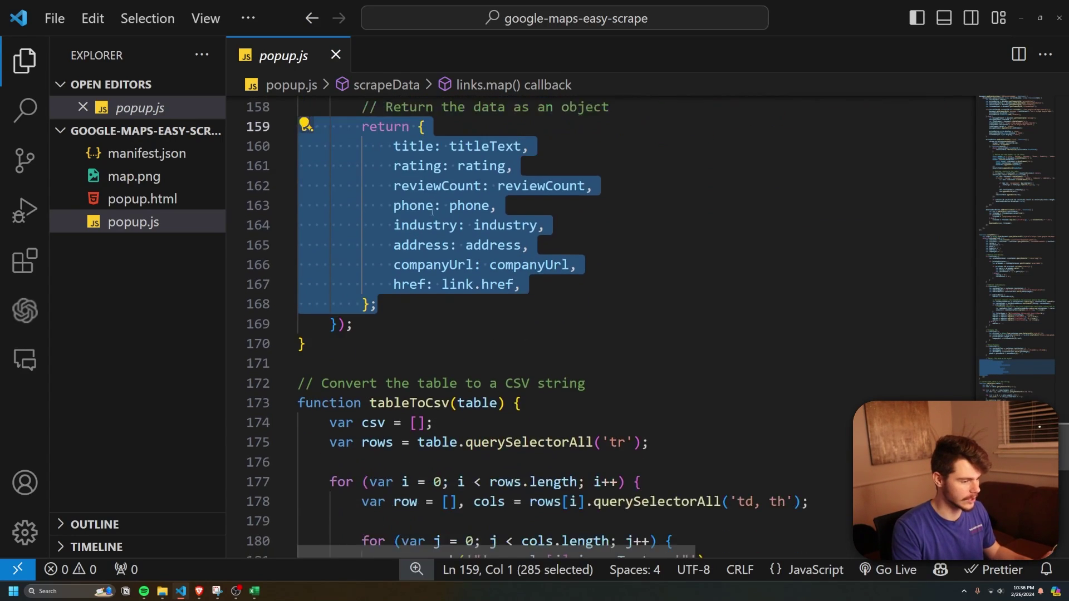
scroll(440, 348, "up", 12)
scroll(440, 348, "up", 20)
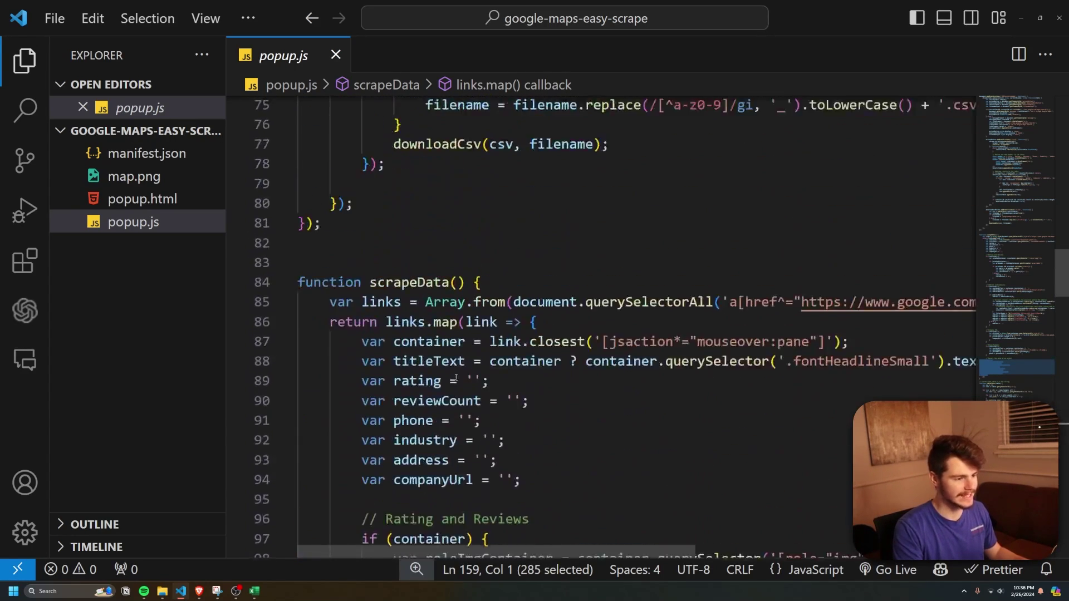
left_click_drag(467, 401, 508, 212)
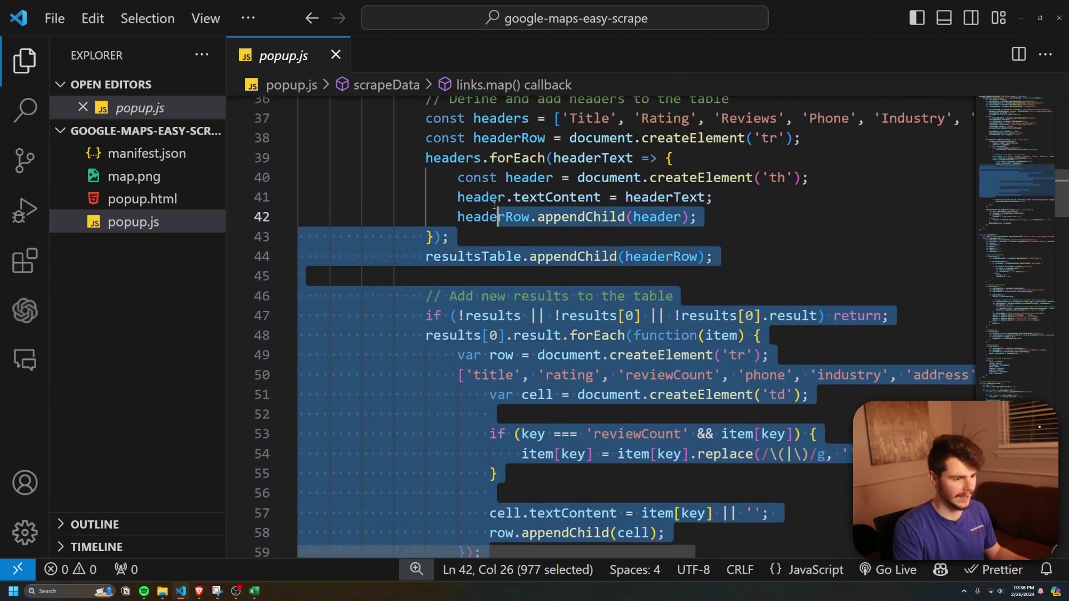
scroll(516, 291, "down", 2)
scroll(517, 291, "down", 20)
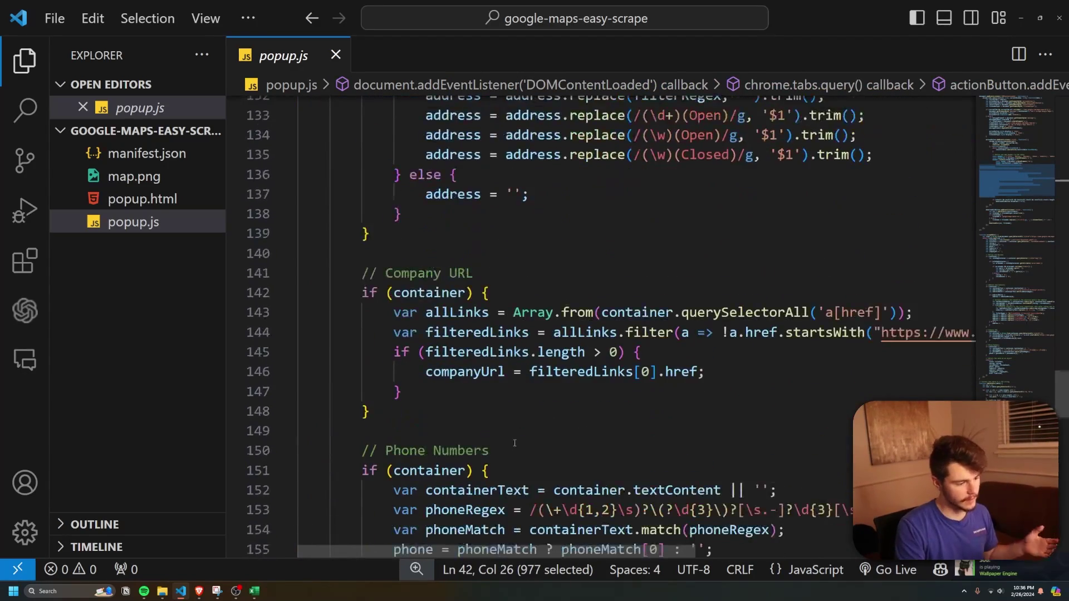
scroll(514, 470, "down", 4)
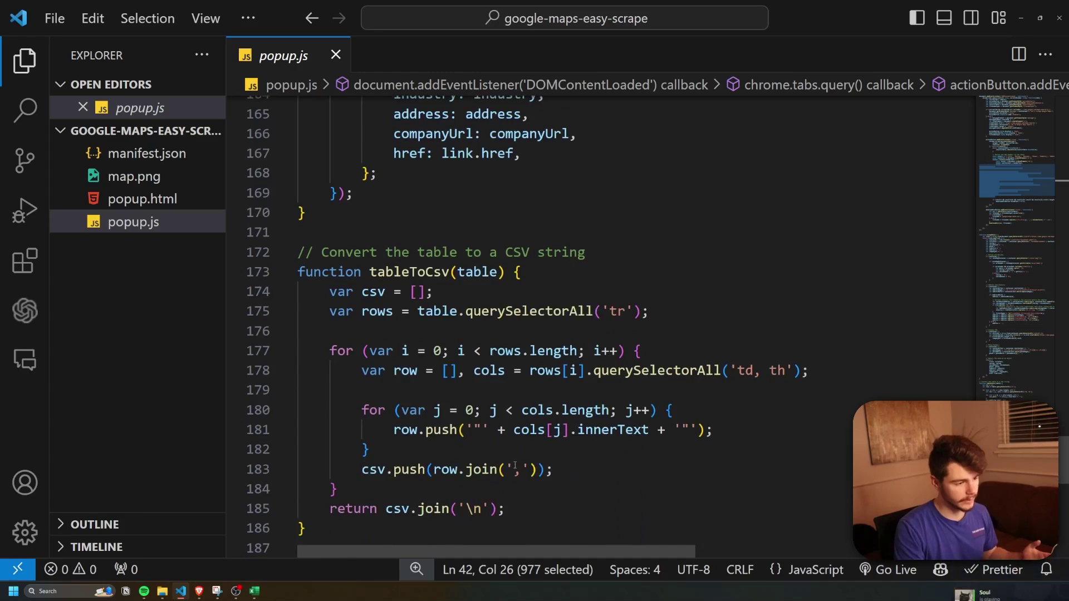
Step: Highlight the tableToCsv comment and the downloadCsv function body on lines 190–200
left_click_drag(321, 165, 584, 164)
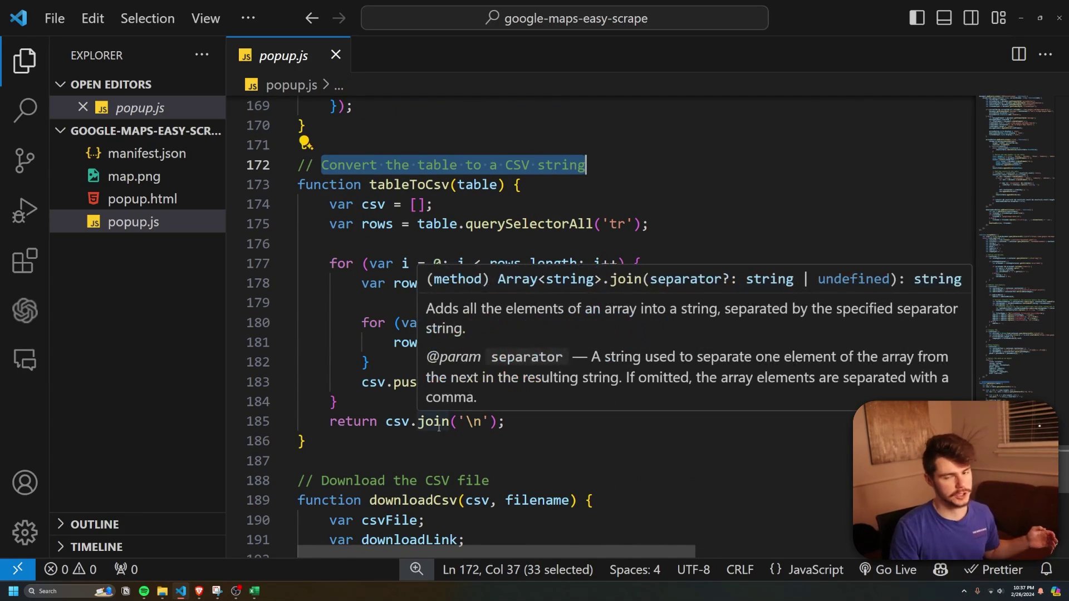
mouse_move(439, 427)
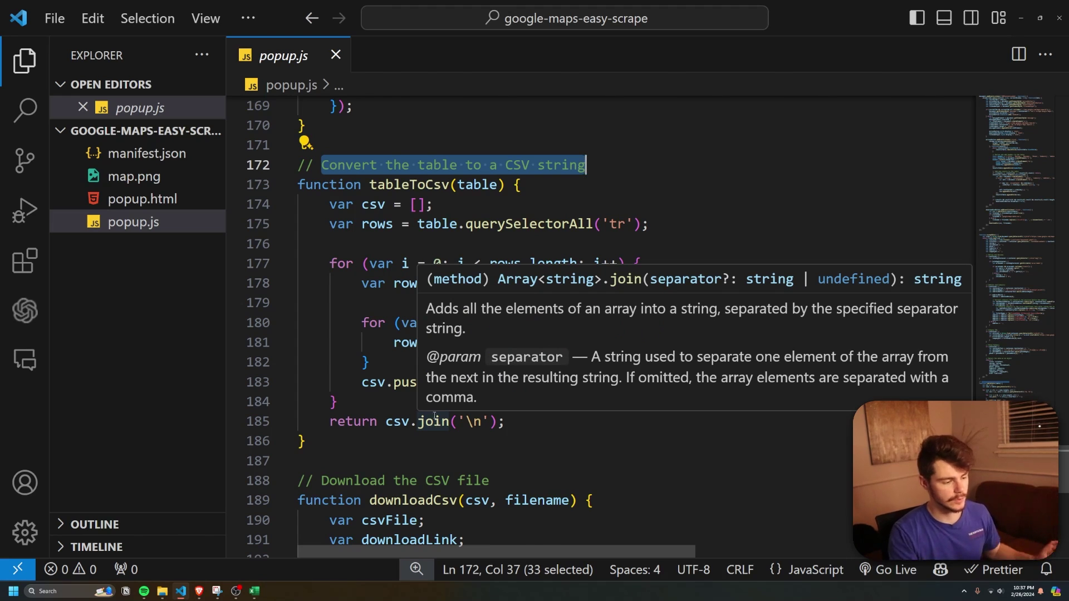
scroll(829, 233, "down", 4)
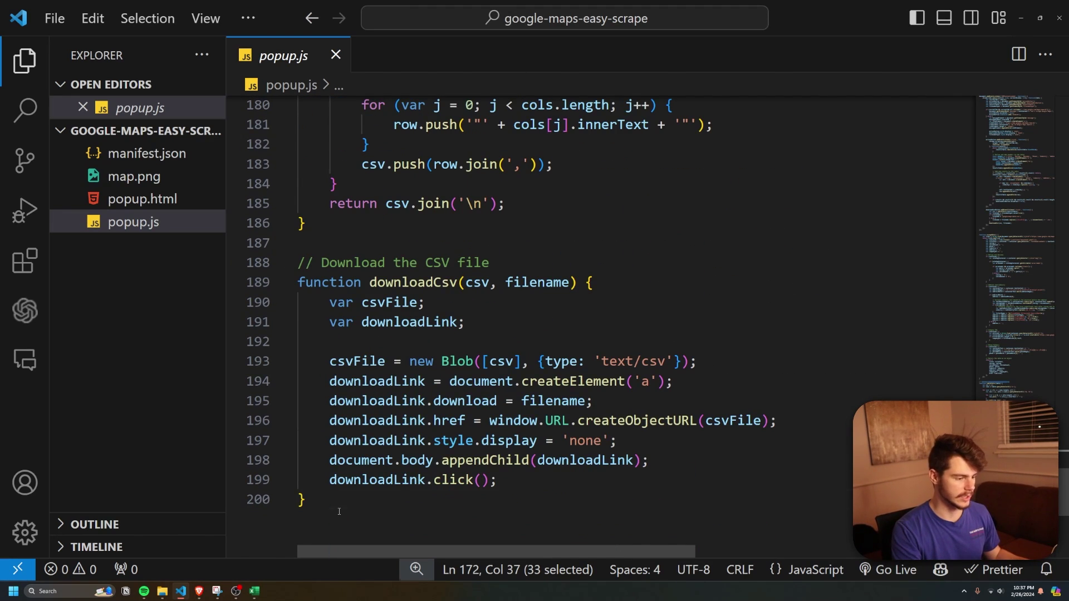
left_click_drag(338, 511, 299, 301)
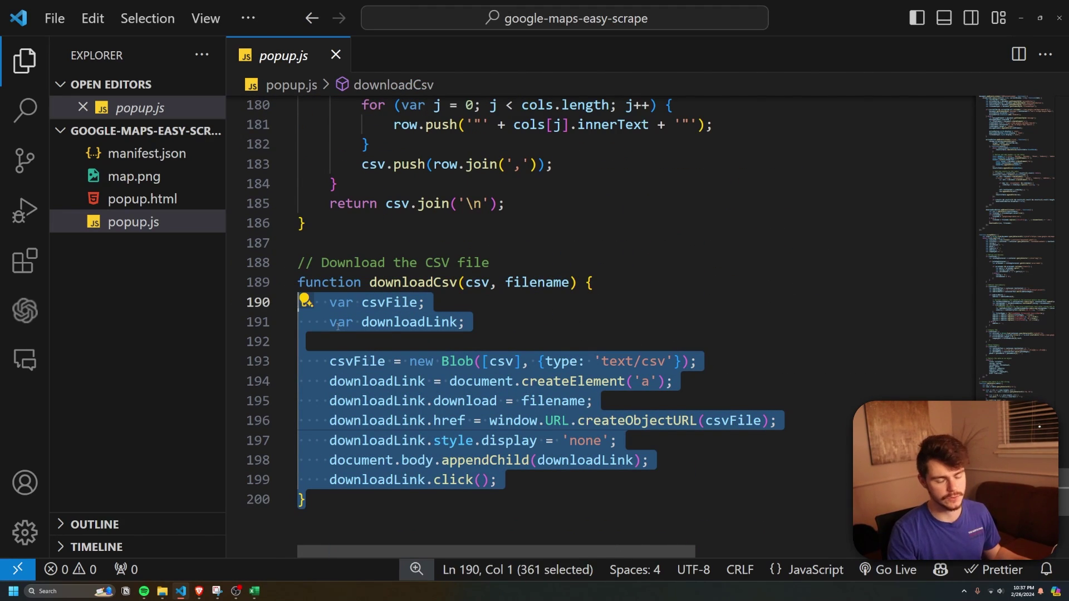